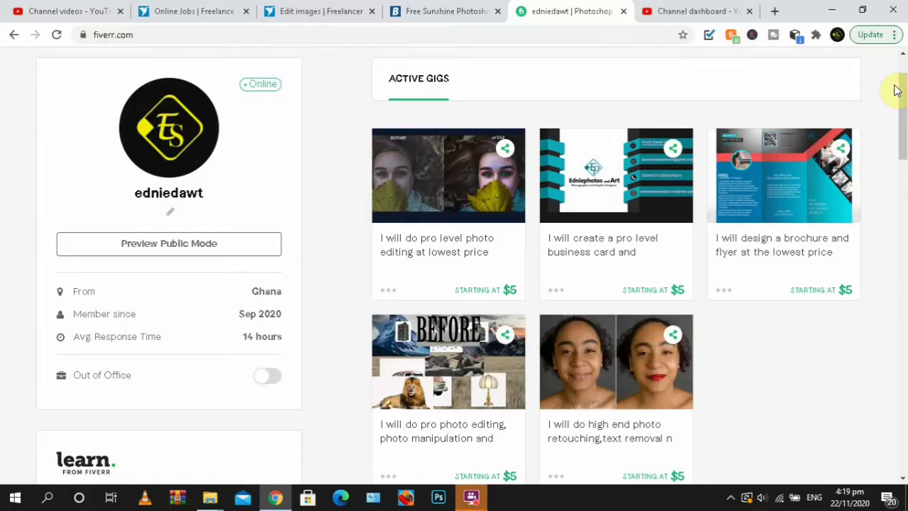
drag(903, 95, 881, 61)
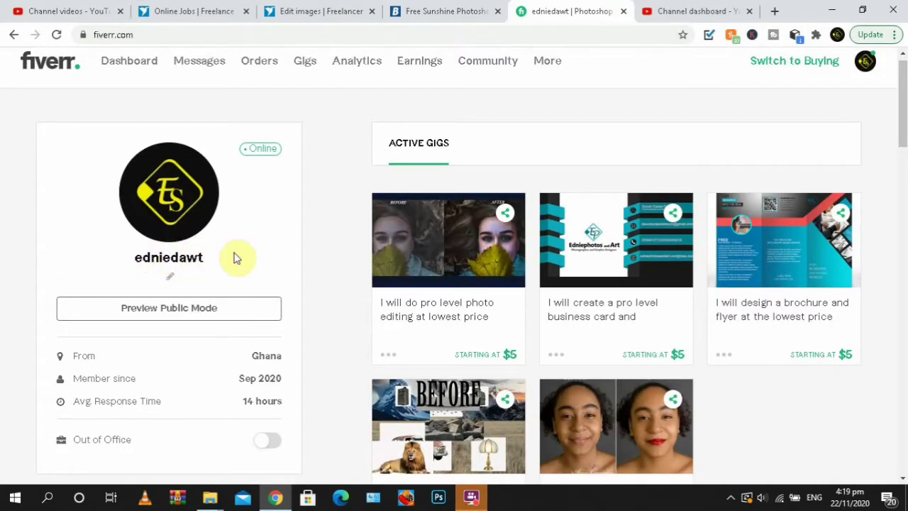
mouse_move(901, 135)
mouse_down()
mouse_move(900, 181)
mouse_move(901, 139)
mouse_up()
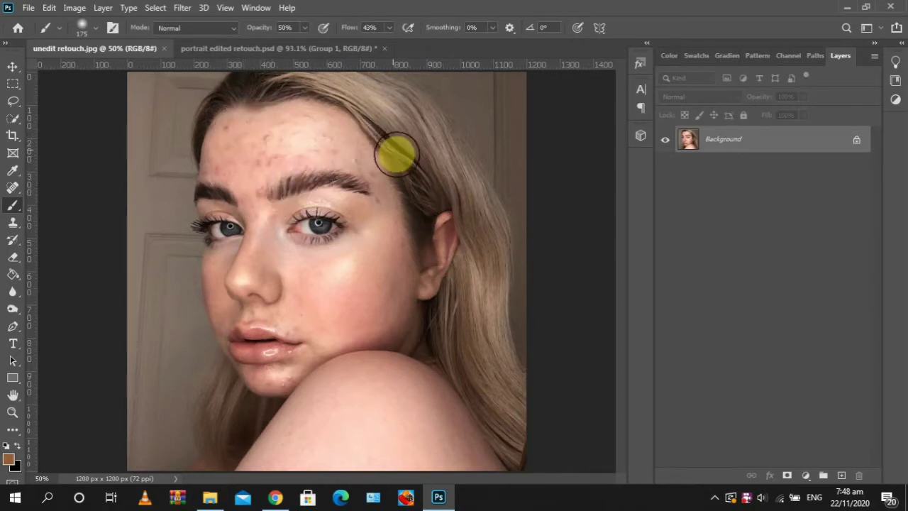
click(328, 363)
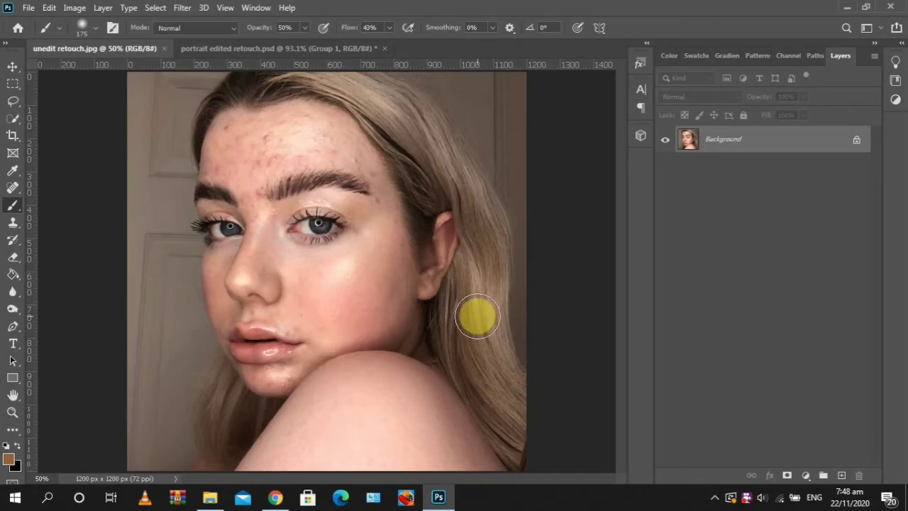
Duplicate the Background layer and name the copy "blemish".
key(ctrl+j)
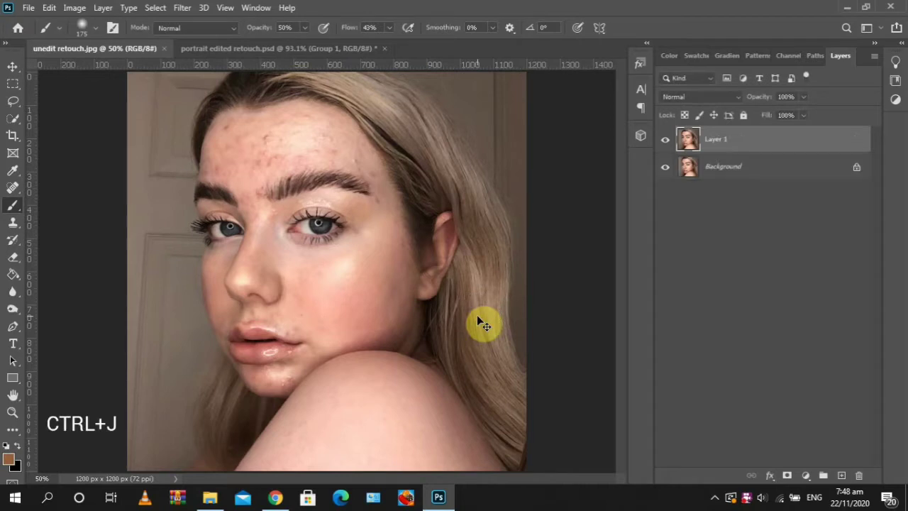
double_click(720, 139)
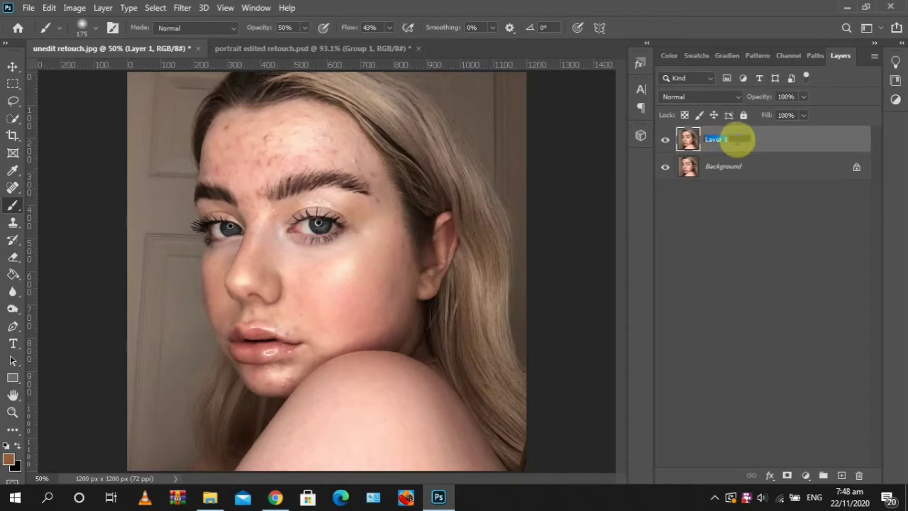
text(blemish)
key(Return)
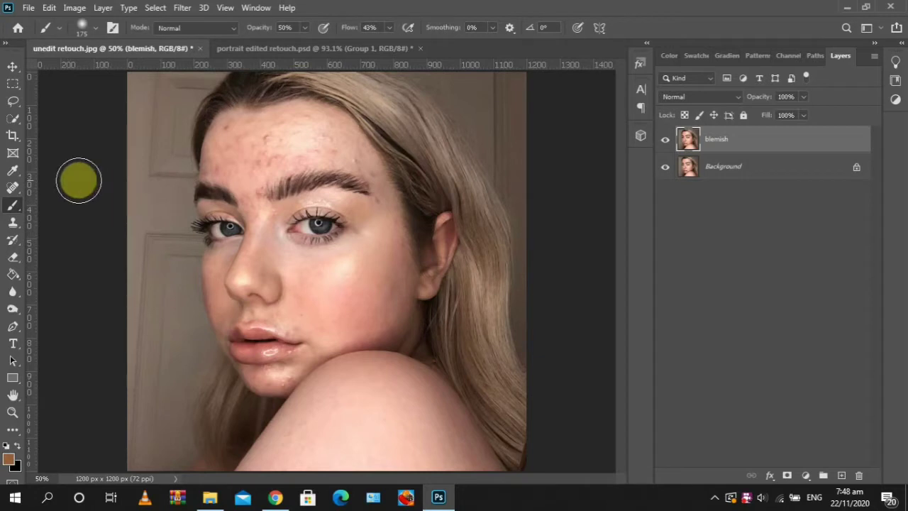
Heal the spots on the upper forehead and temple with the Spot Healing Brush at size 20.
click(13, 191)
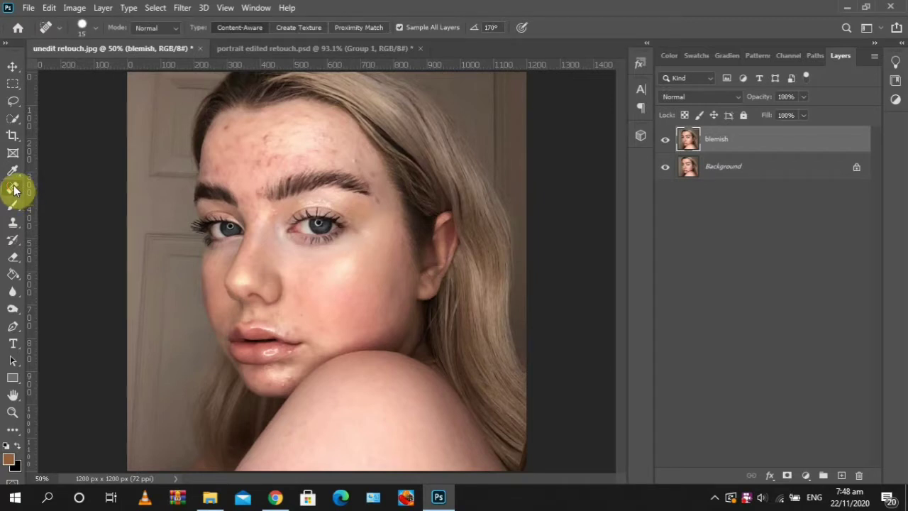
right_click(14, 188)
click(37, 189)
right_click(16, 190)
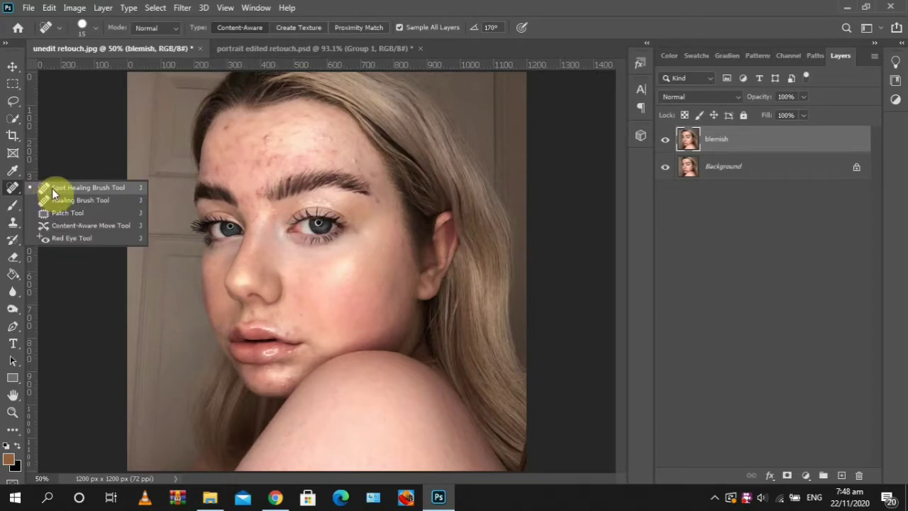
click(52, 188)
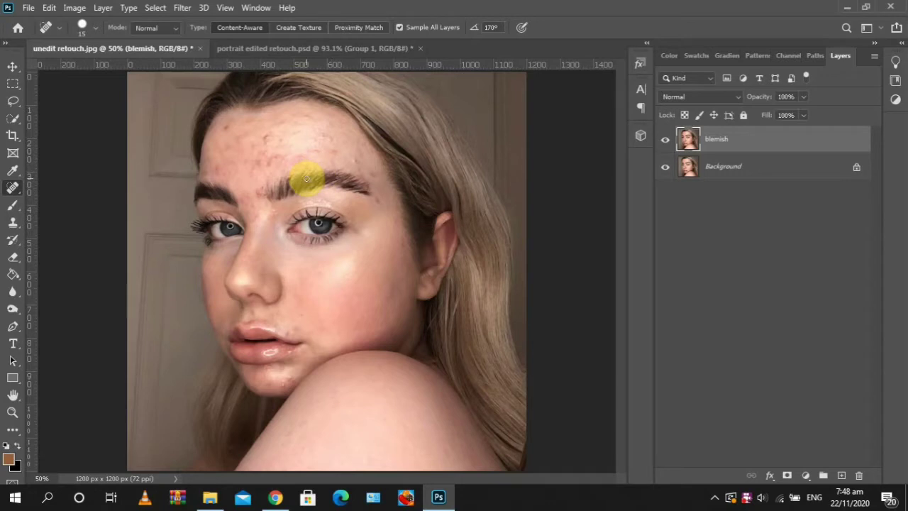
key(ctrl+plus)
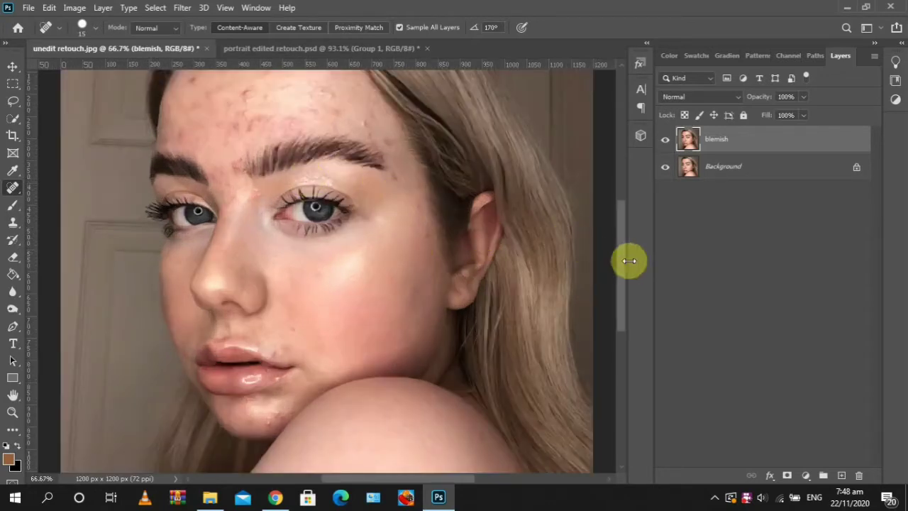
scroll(617, 247, up, 3)
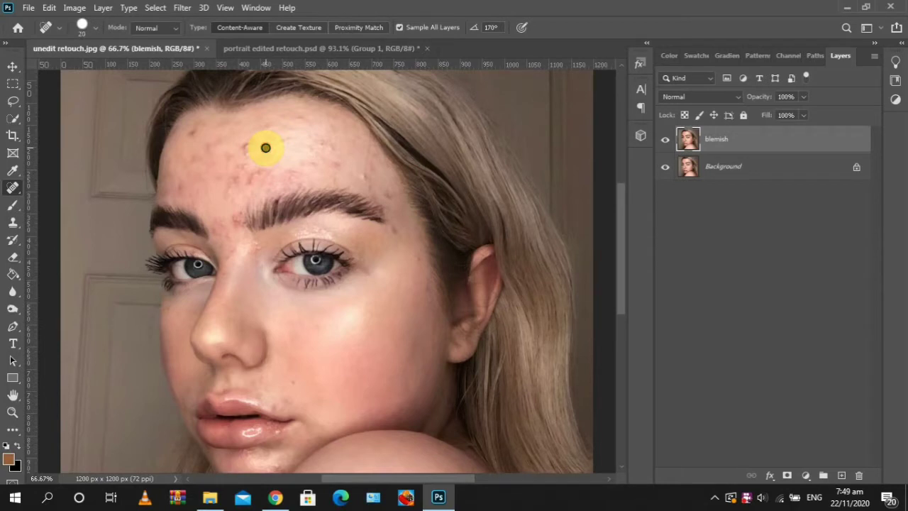
click(265, 147)
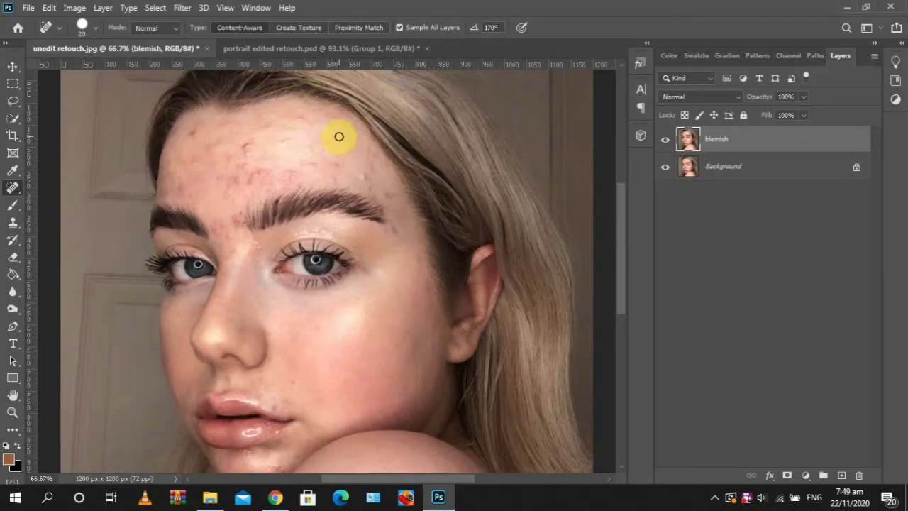
click(327, 125)
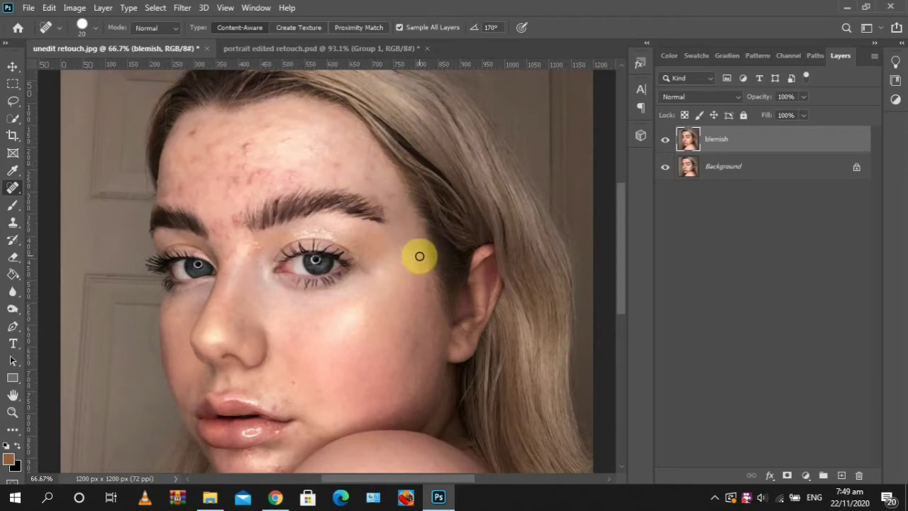
Enlarge the healing brush to 30 and heal the blemishes above and between the eyebrows.
key(bracketright)
key(bracketright)
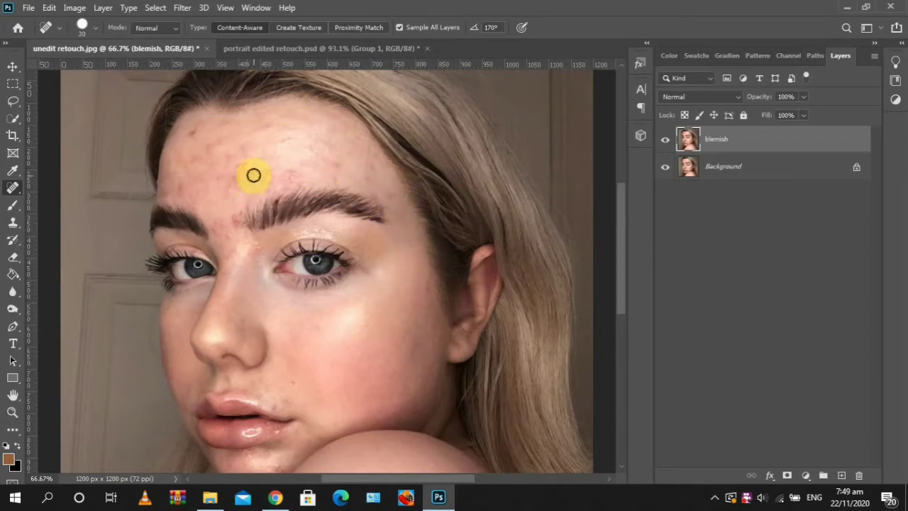
click(294, 175)
click(370, 171)
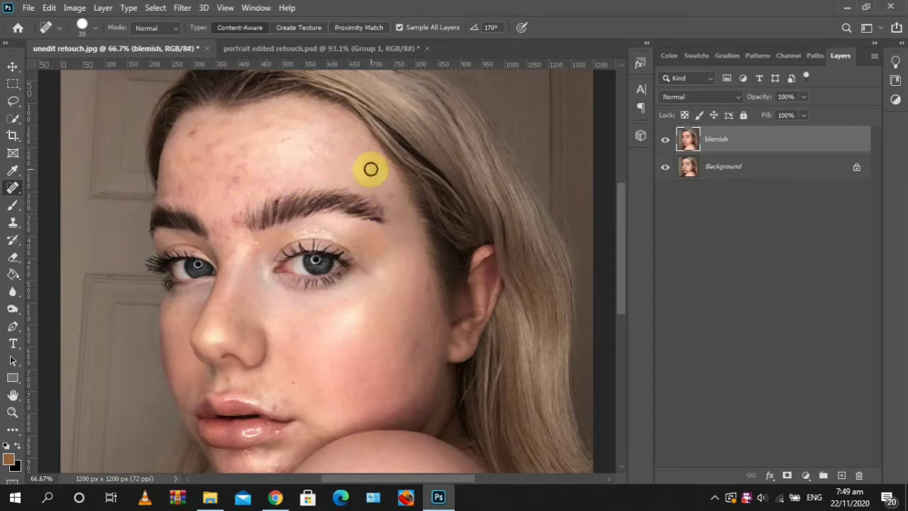
click(237, 218)
click(226, 232)
click(229, 228)
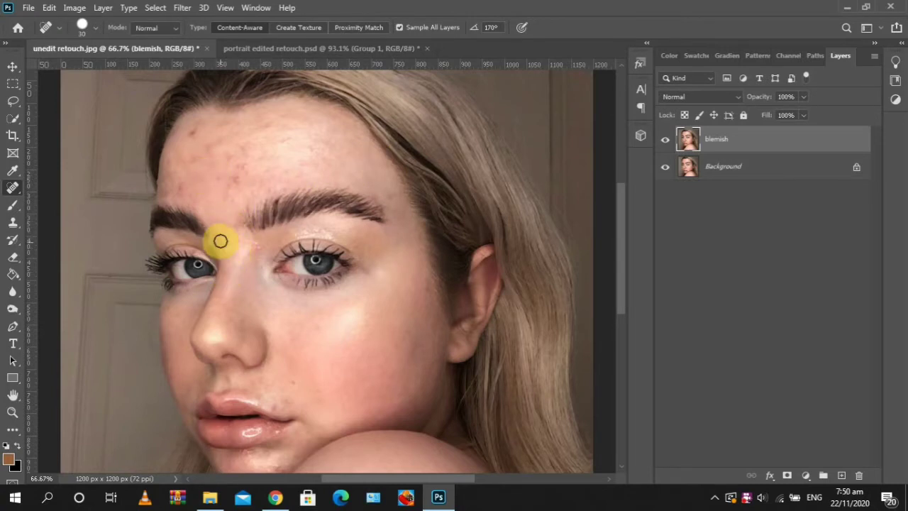
click(255, 244)
Heal the remaining spots across the middle and far side of the forehead, up to the hairline.
click(234, 179)
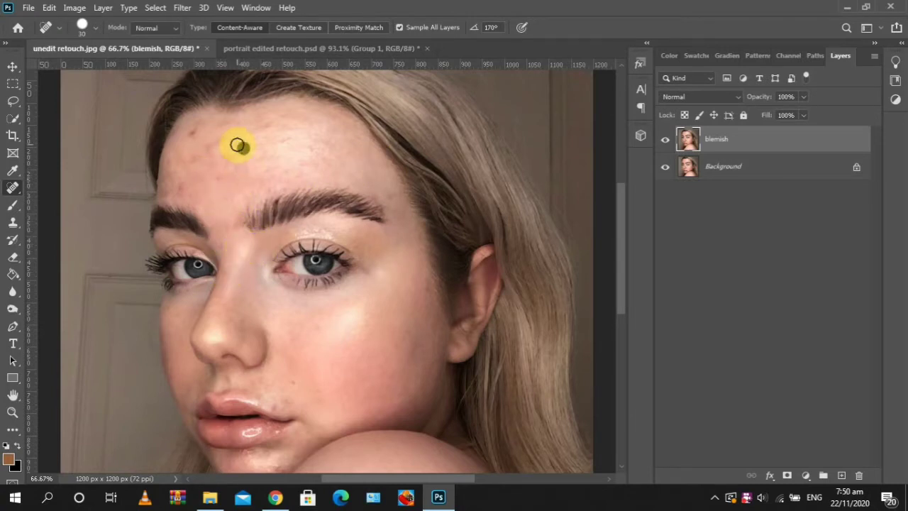
click(268, 123)
click(217, 174)
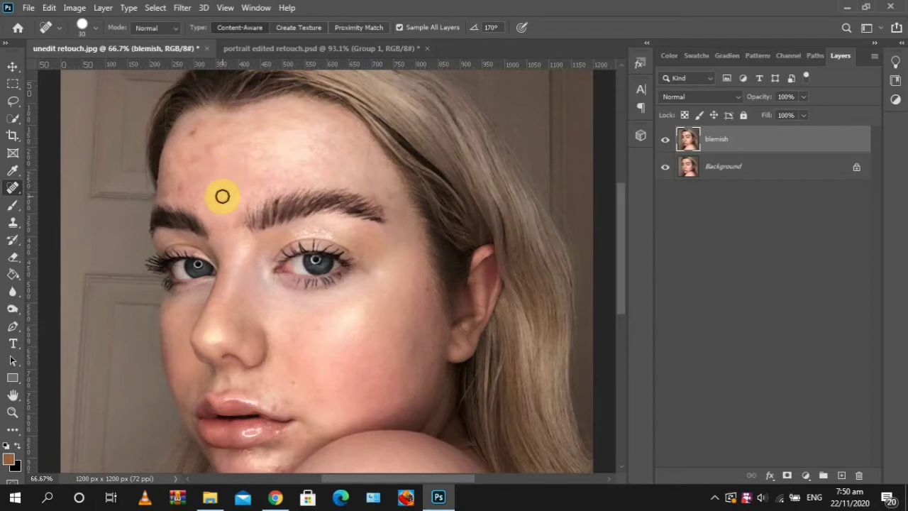
click(209, 192)
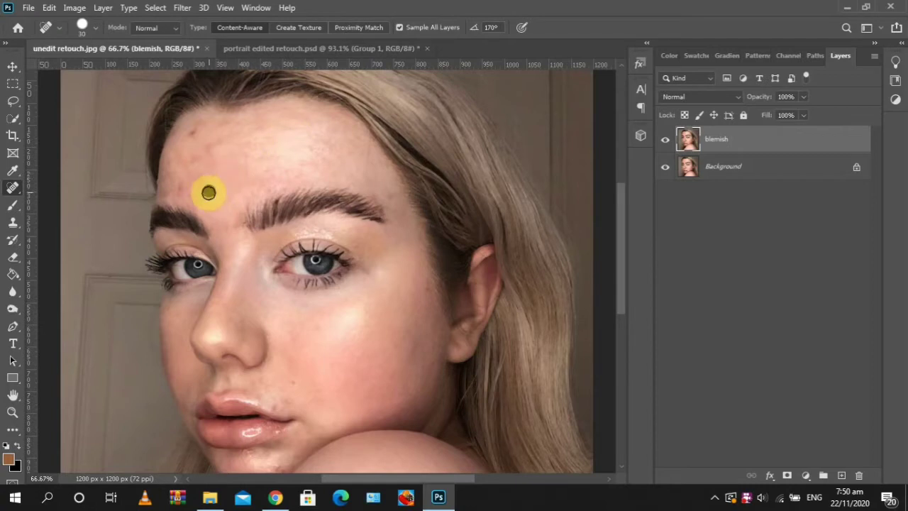
click(201, 126)
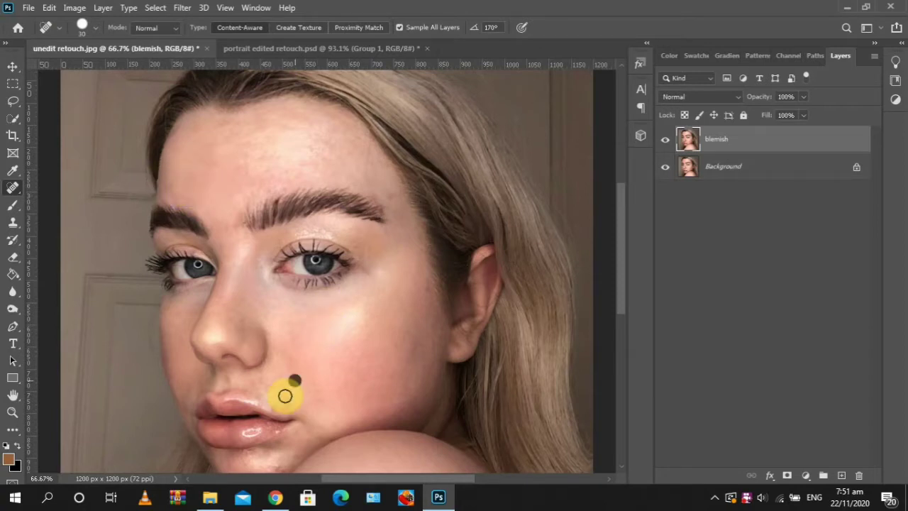
Heal the blemishes on the chin and the spots across the shoulder.
drag(621, 241, 624, 284)
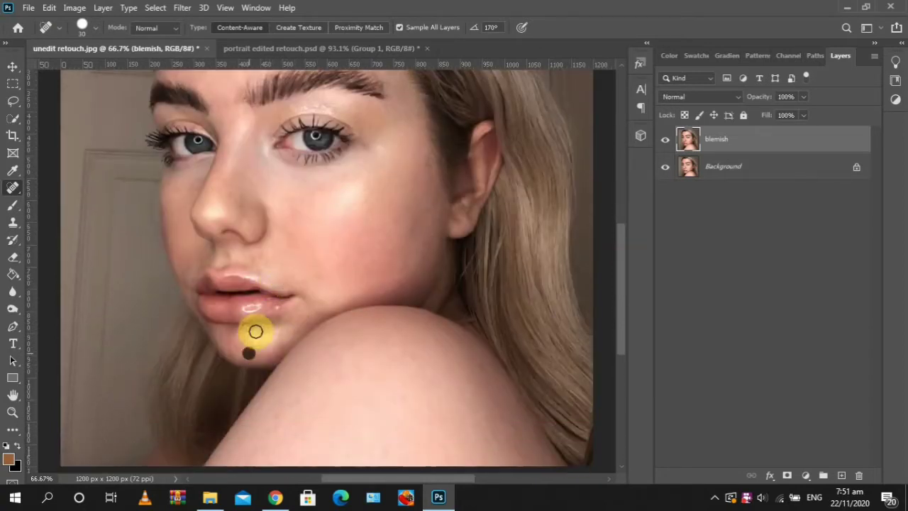
click(248, 353)
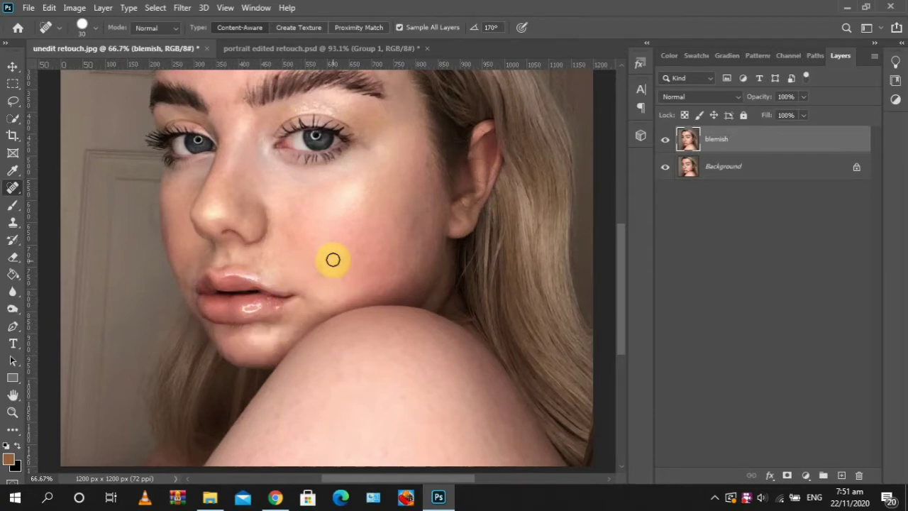
drag(296, 401, 286, 407)
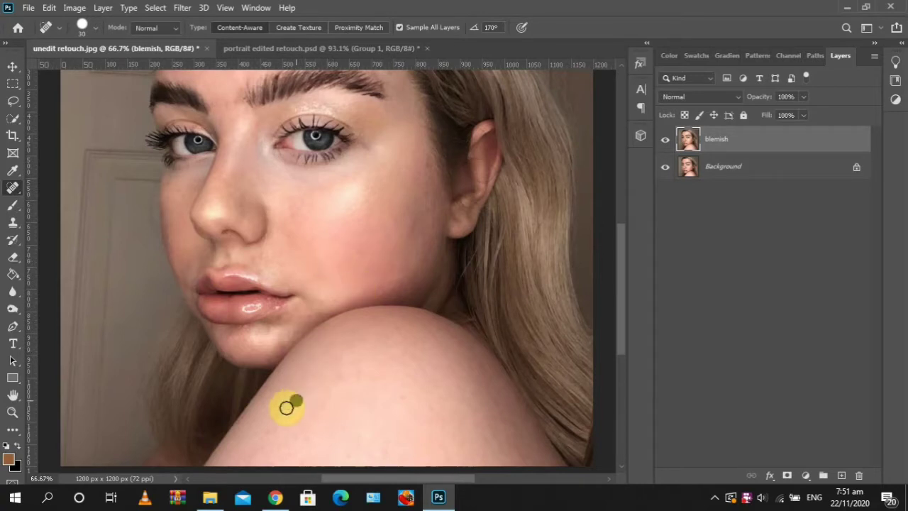
click(279, 414)
click(268, 429)
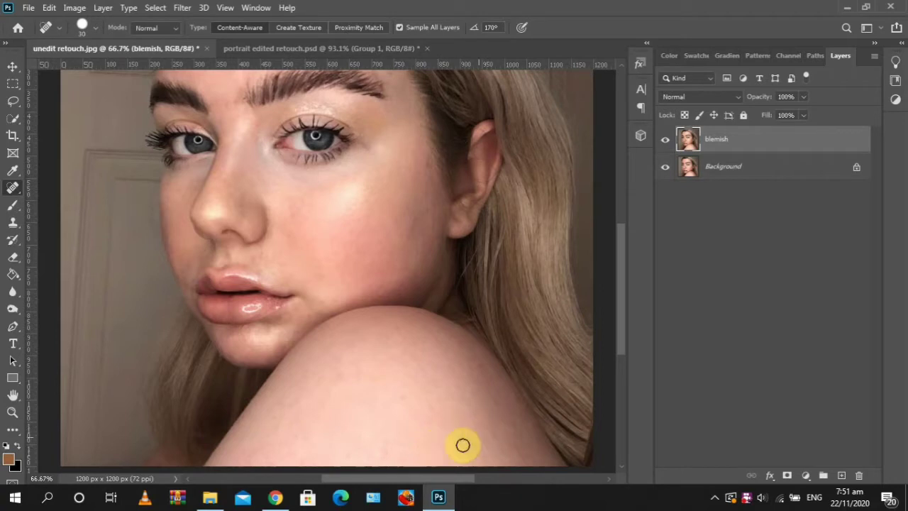
click(442, 459)
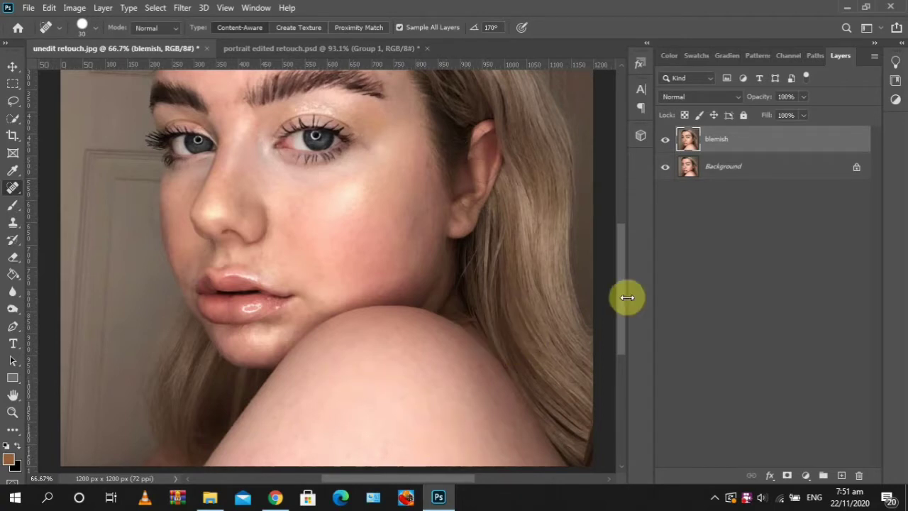
Heal the leftover spots around the nose and upper lip, toggling the blemish layer's visibility to compare with the original.
drag(620, 299, 622, 272)
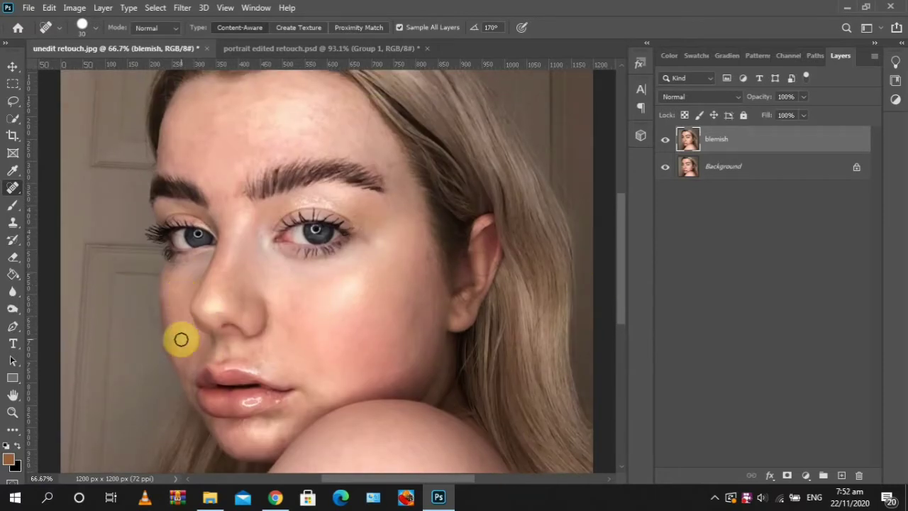
click(263, 348)
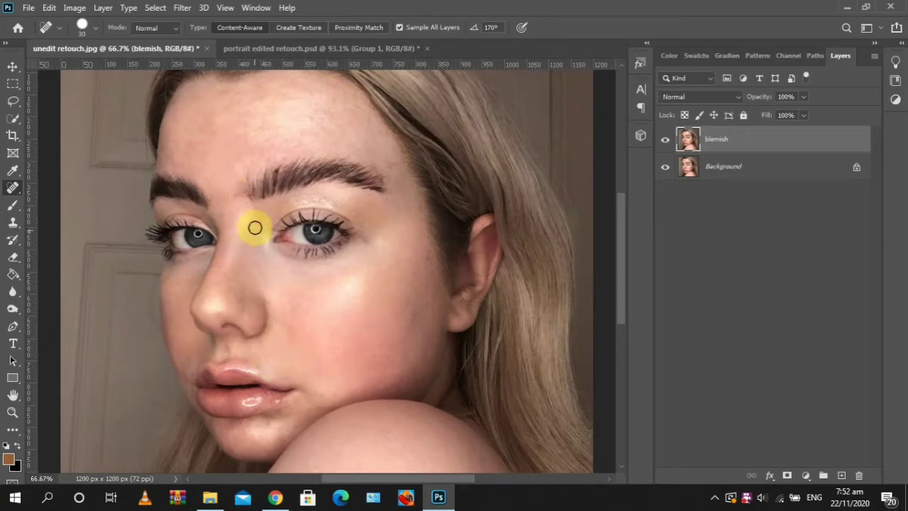
click(665, 140)
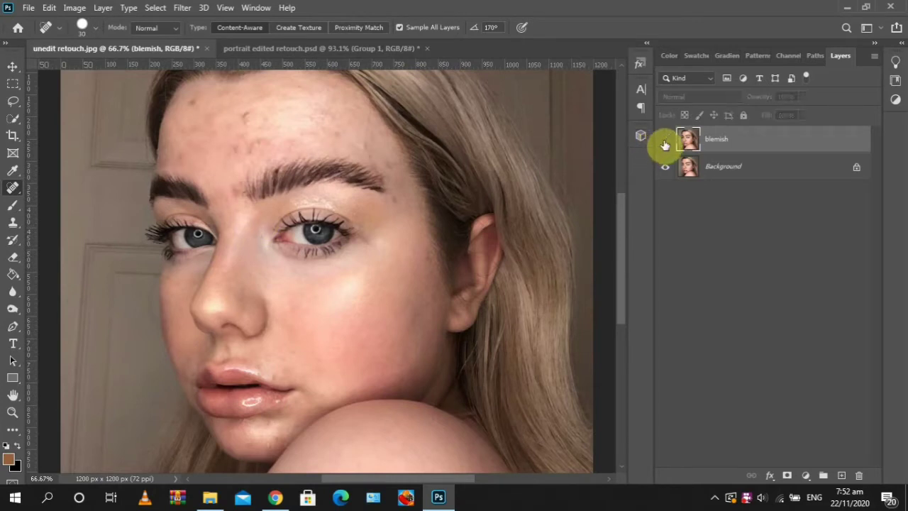
click(665, 142)
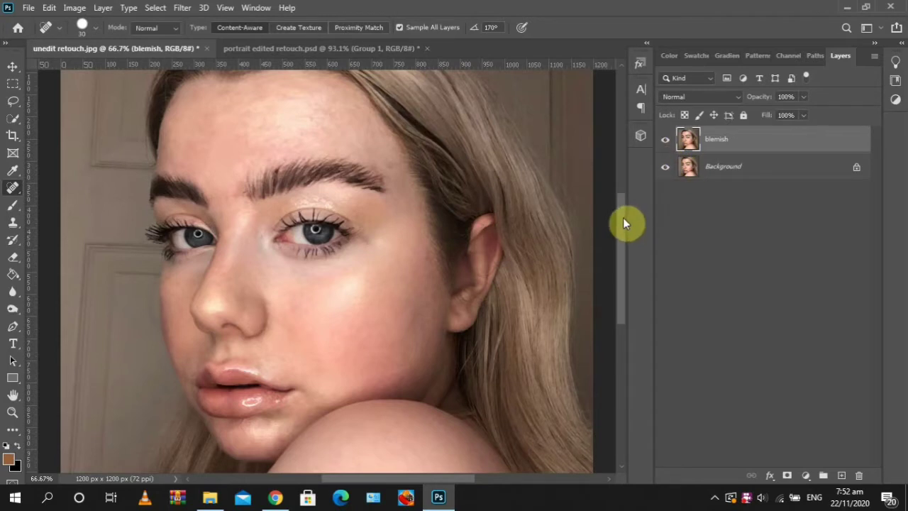
drag(623, 218, 622, 230)
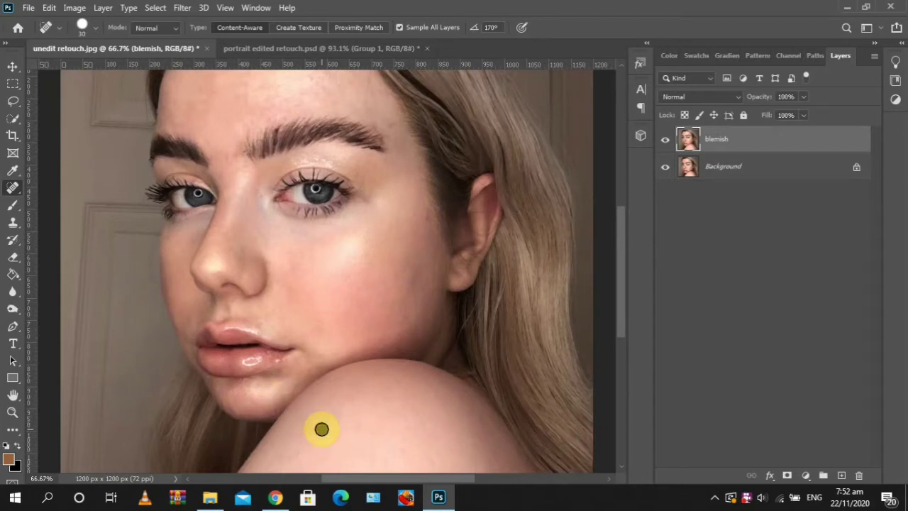
click(266, 317)
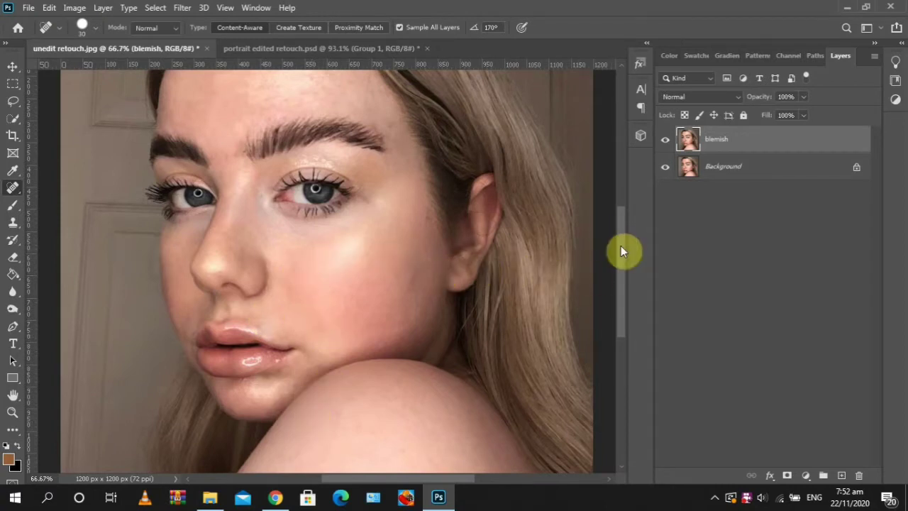
mouse_move(621, 246)
mouse_down()
mouse_move(620, 221)
mouse_move(620, 232)
mouse_up()
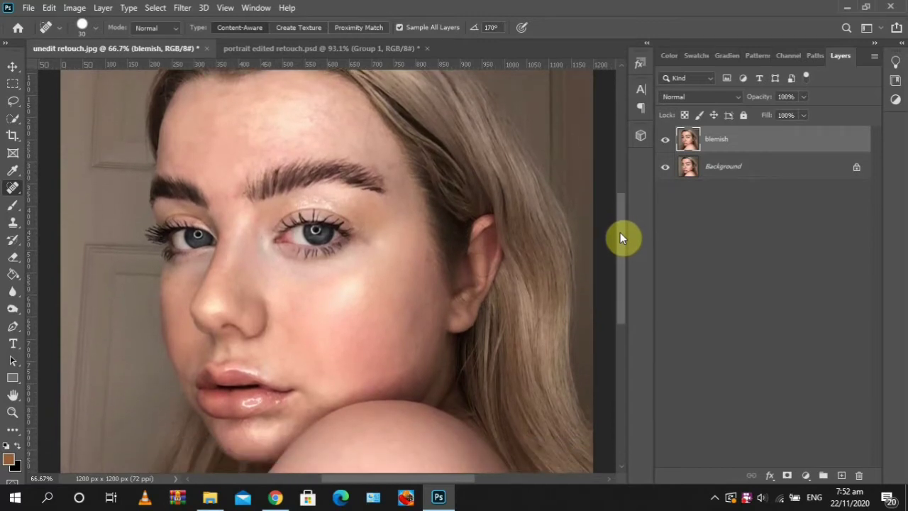
Duplicate the blemish layer and name the copy "skin smoothing".
key(ctrl+j)
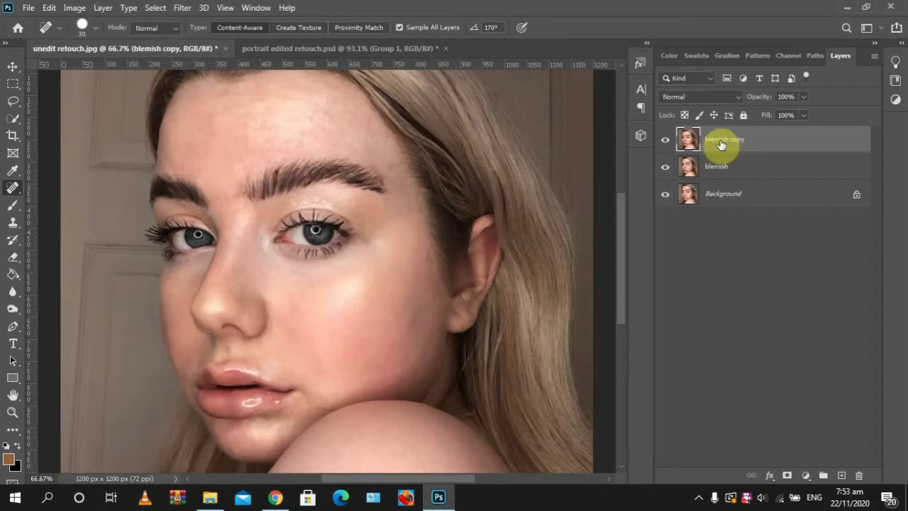
double_click(721, 142)
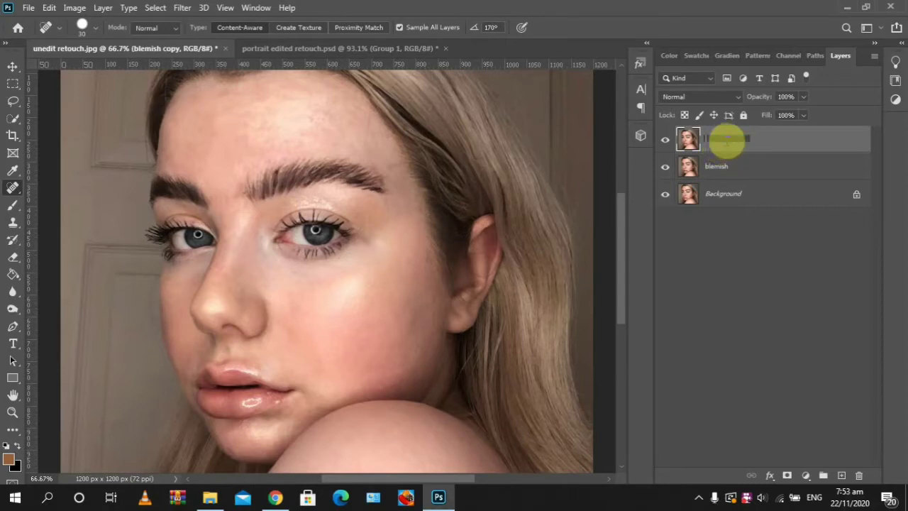
text(skin smoot)
text(hing)
key(Return)
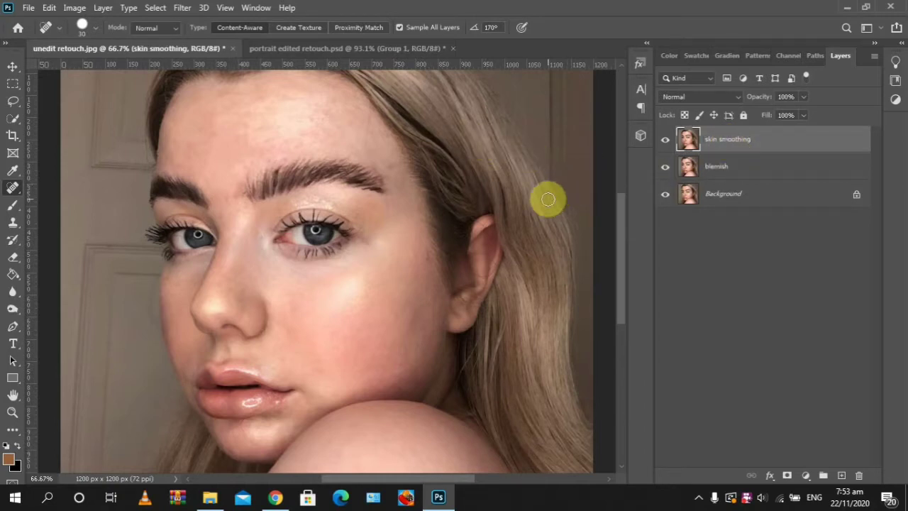
Convert the skin smoothing layer for smart filters.
key(ctrl+0)
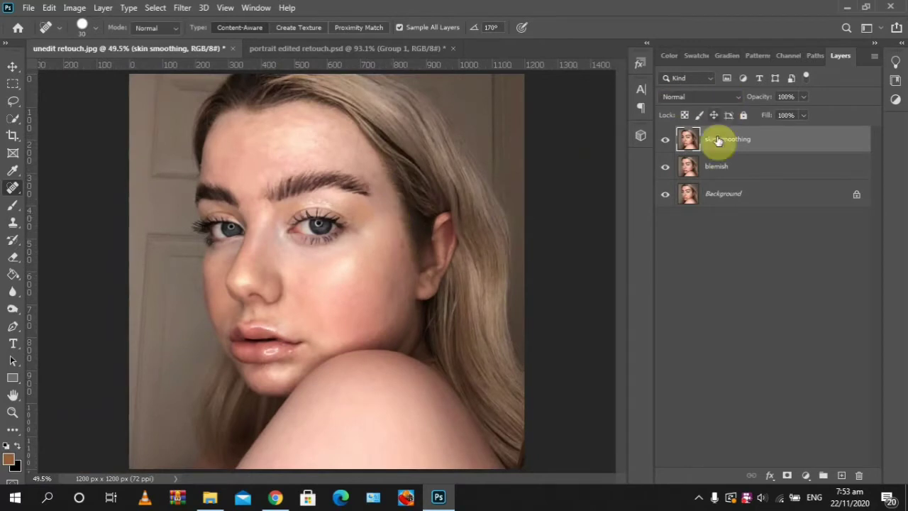
click(182, 8)
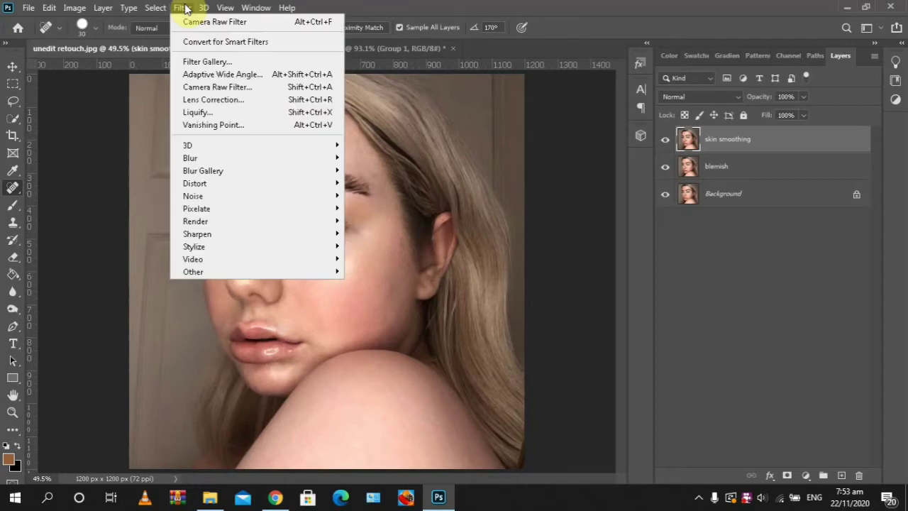
click(200, 44)
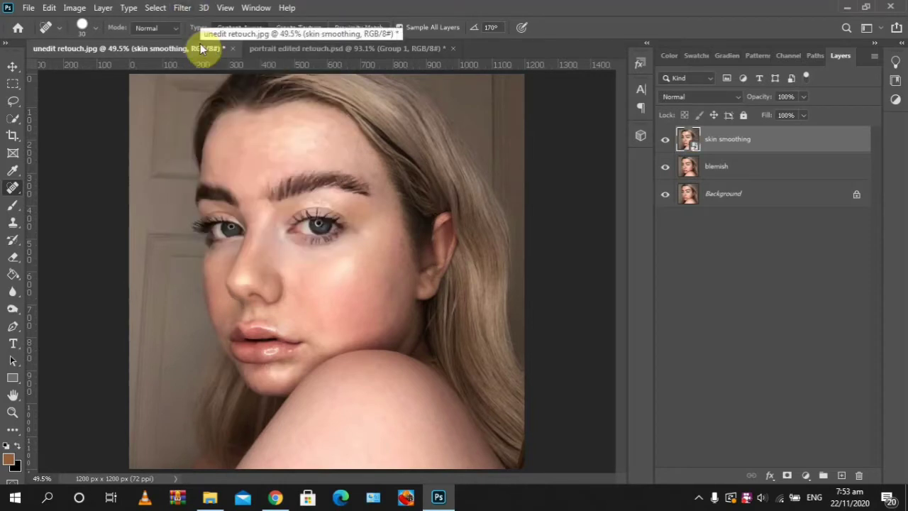
Apply a High Pass filter with a 19.4-pixel radius to the skin smoothing layer, toggling the smart filters to compare.
click(183, 8)
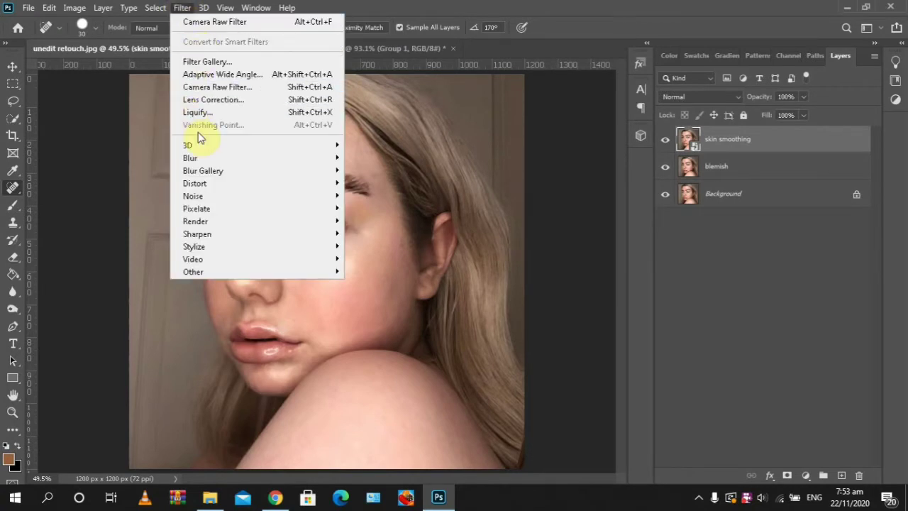
mouse_move(230, 272)
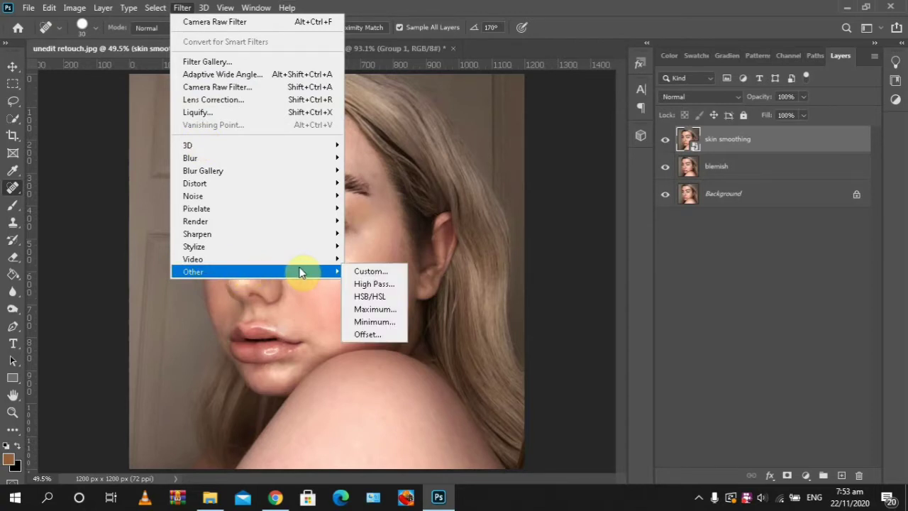
click(356, 284)
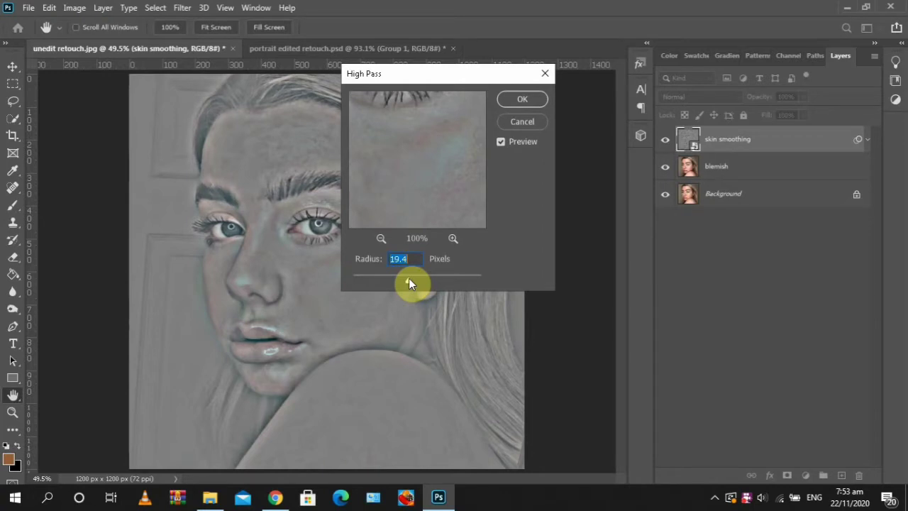
click(532, 102)
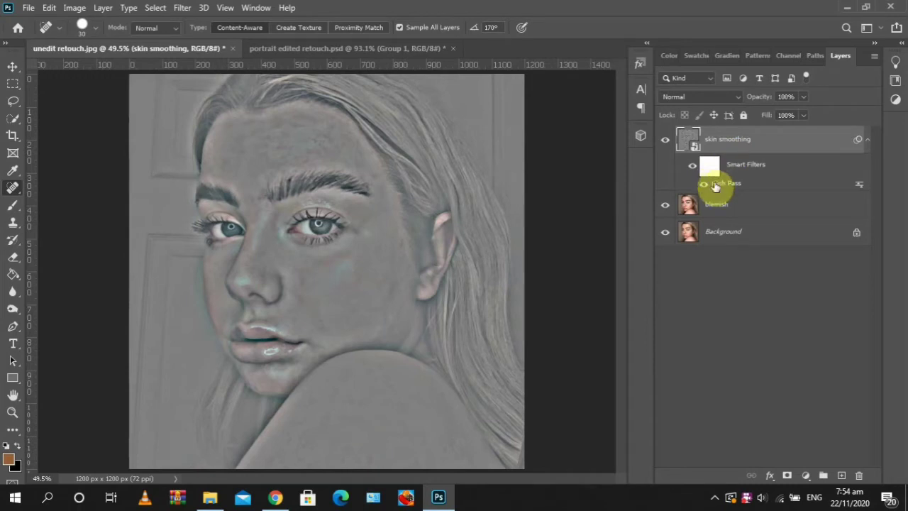
click(694, 169)
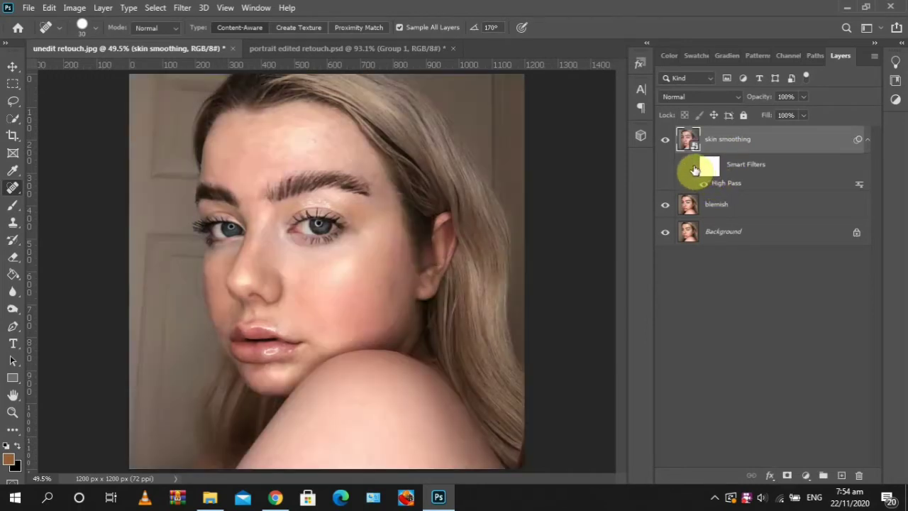
click(694, 169)
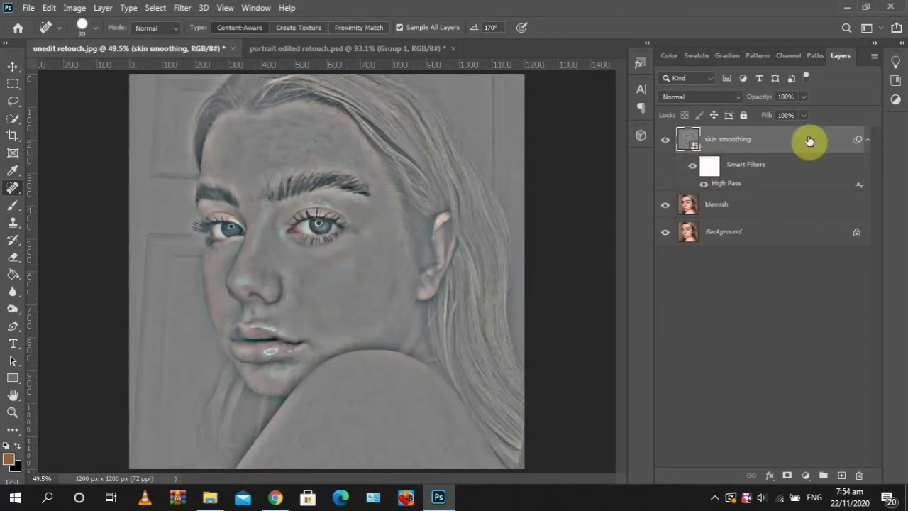
Invert the skin smoothing layer and apply a Gaussian Blur with a 2.0-pixel radius.
key(ctrl+i)
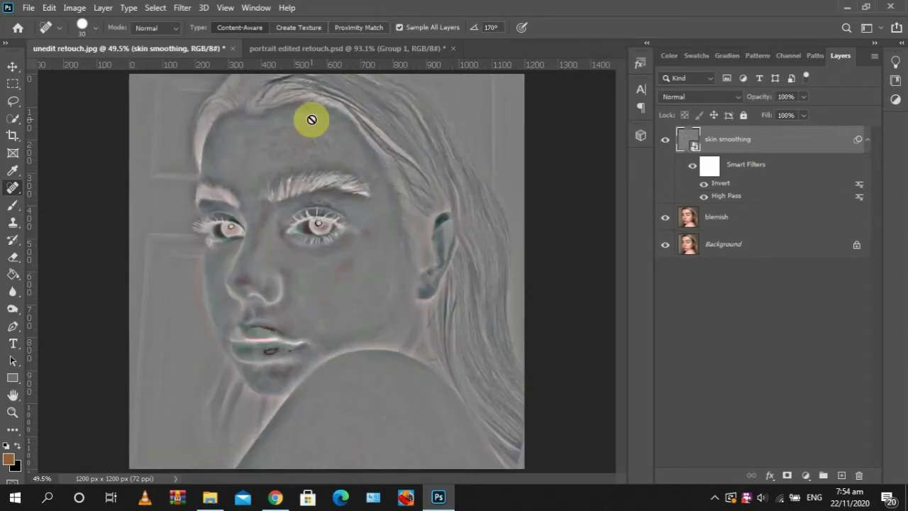
click(183, 8)
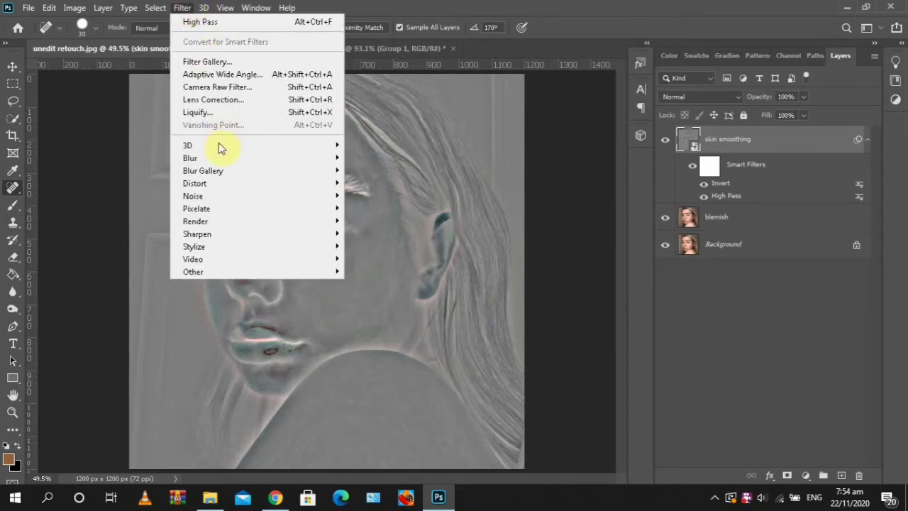
mouse_move(229, 159)
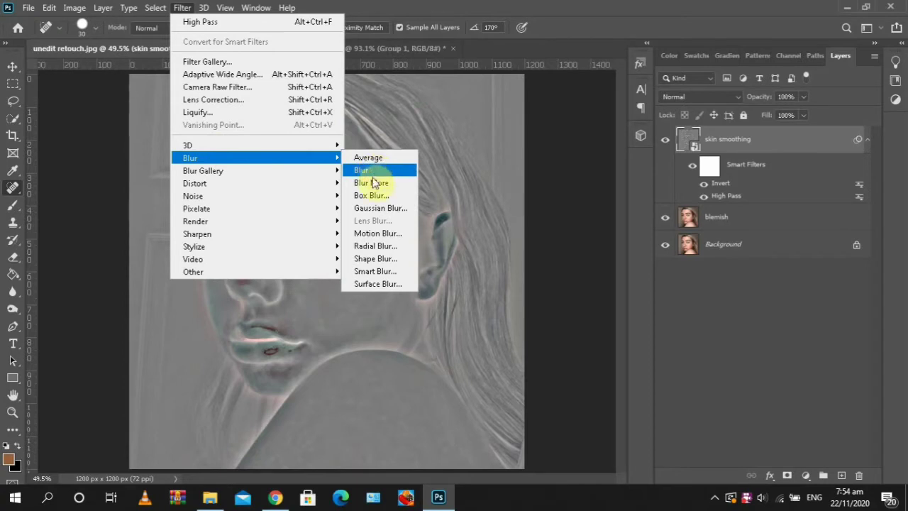
click(371, 207)
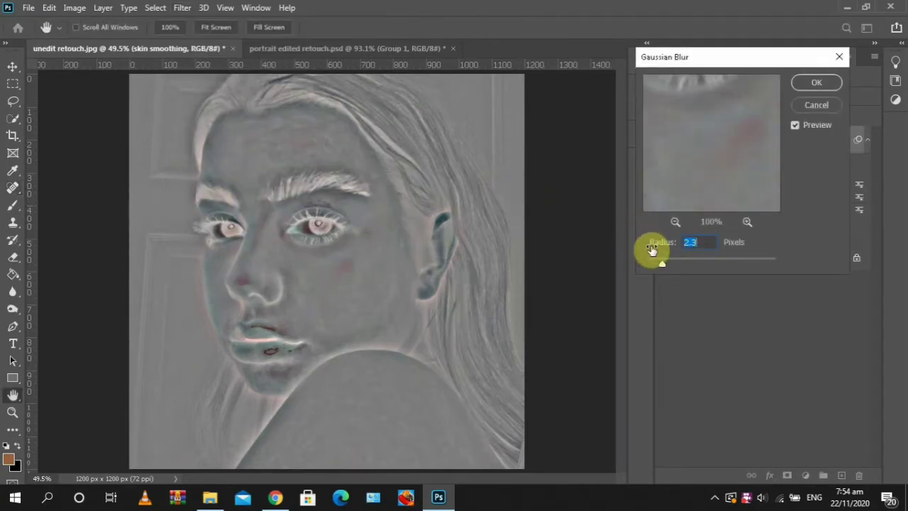
drag(664, 265, 661, 262)
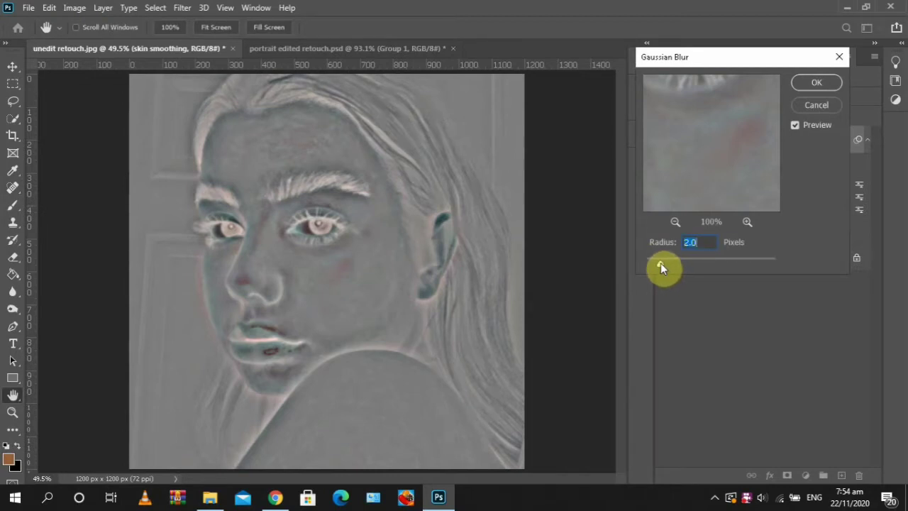
click(802, 86)
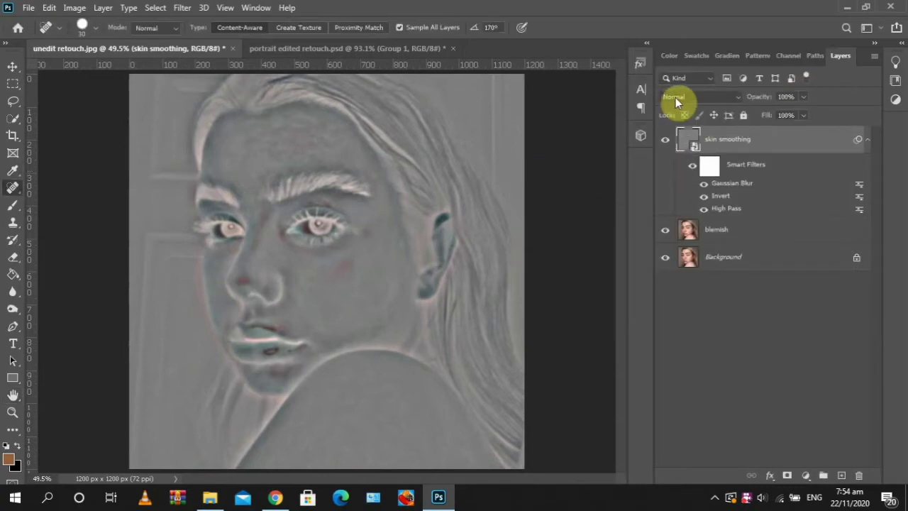
Set the skin smoothing layer's blend mode to Overlay and hide its effect behind a black layer mask.
click(680, 96)
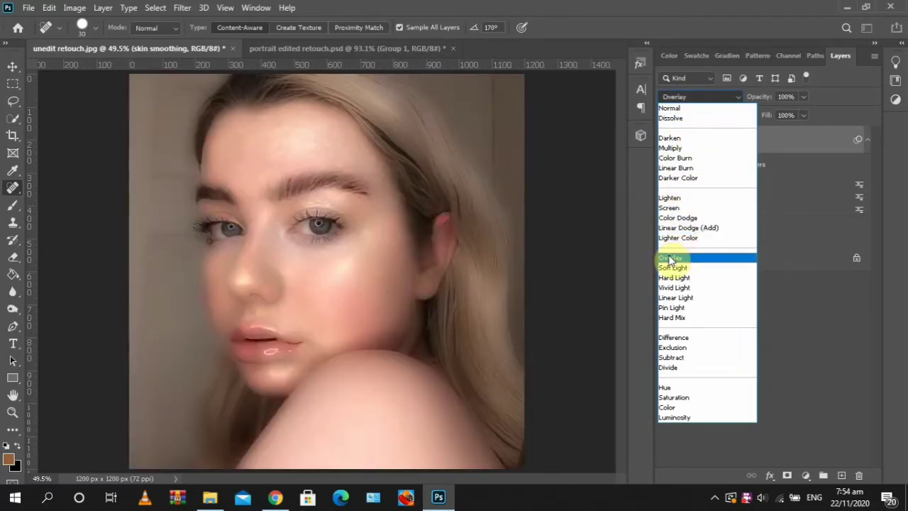
click(670, 258)
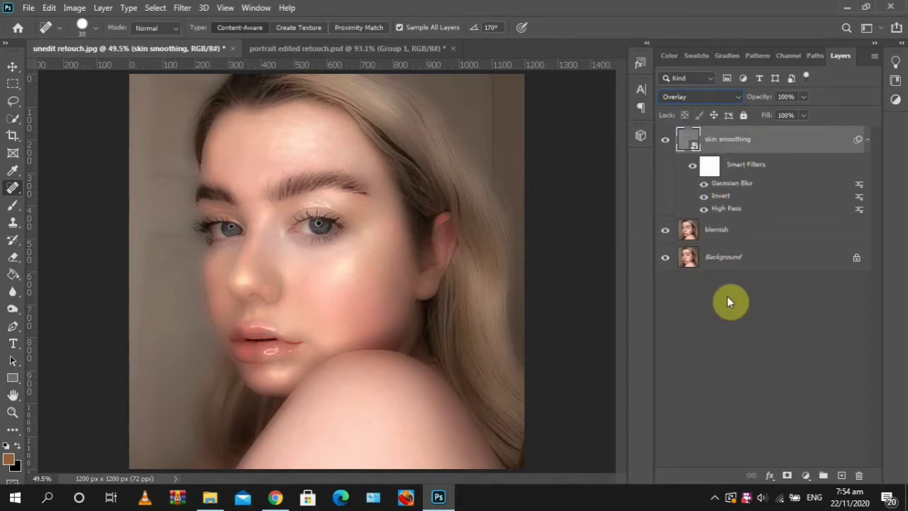
click(787, 476)
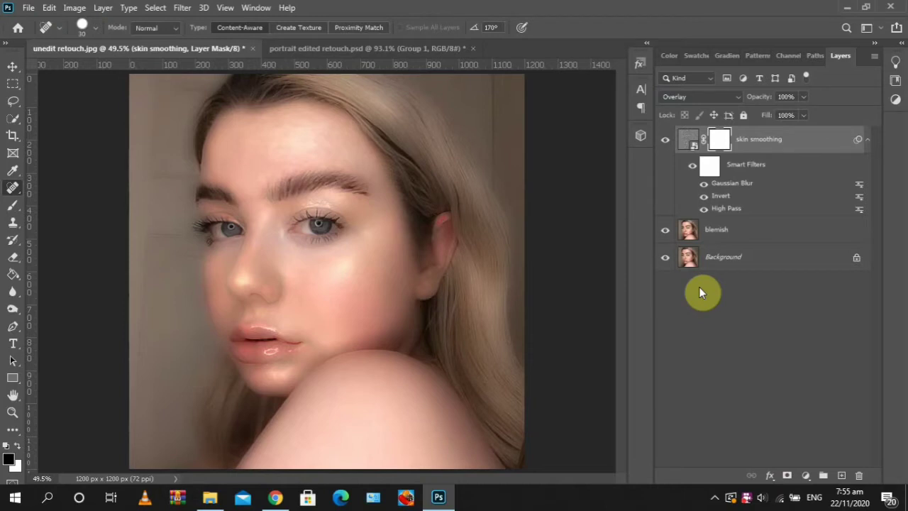
key(ctrl+i)
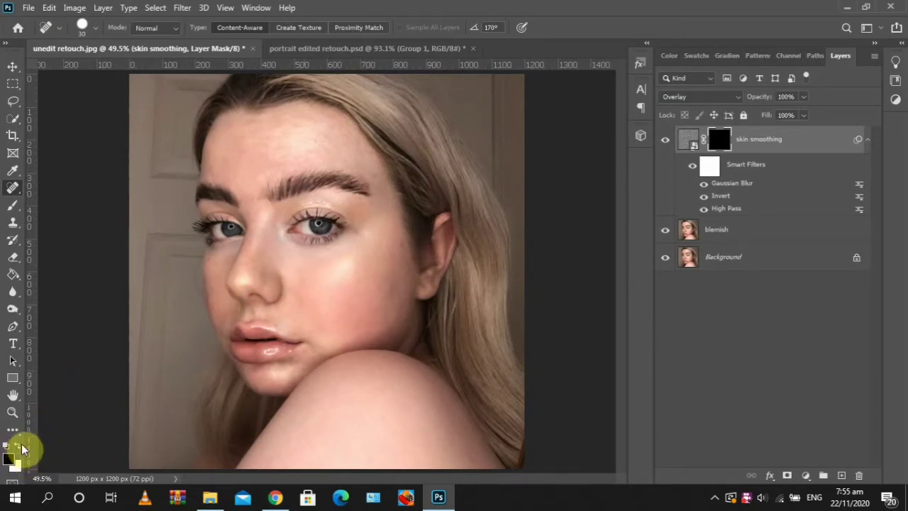
Set up the Brush tool with white as the foreground colour, 100% opacity and 41% flow.
click(17, 209)
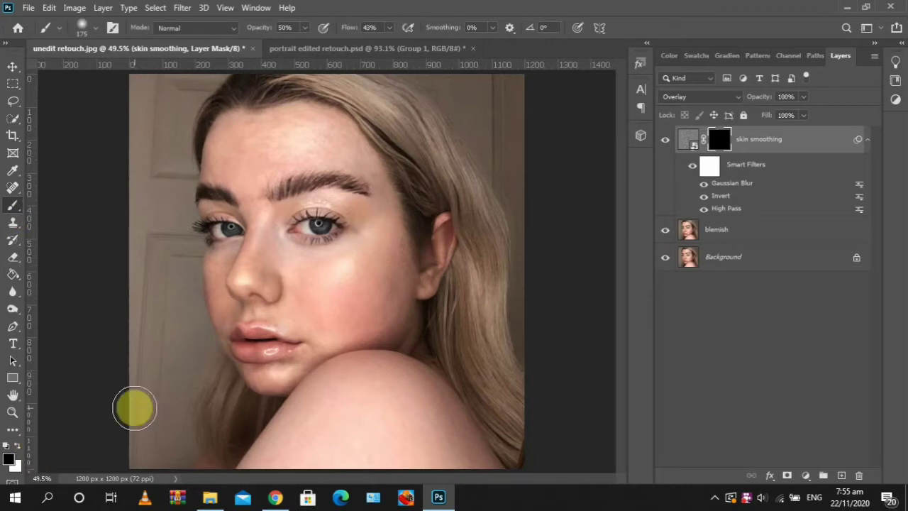
click(19, 445)
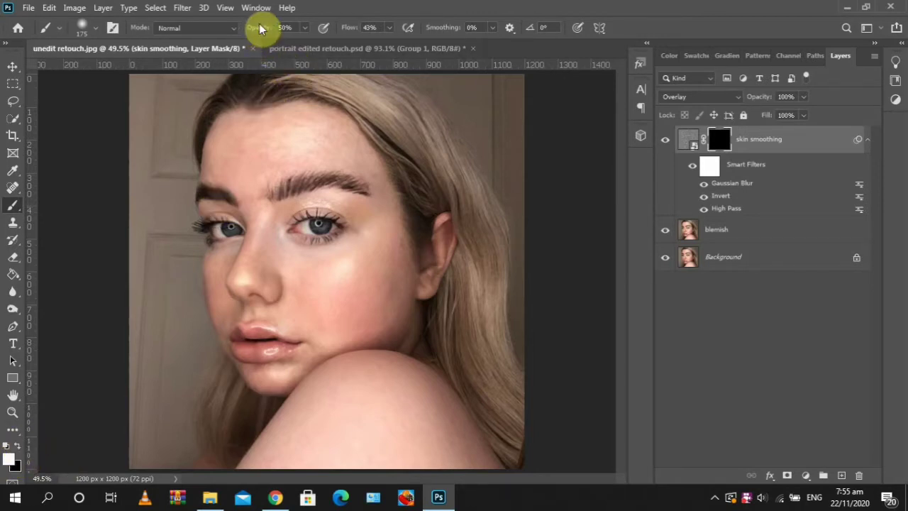
drag(260, 28, 351, 29)
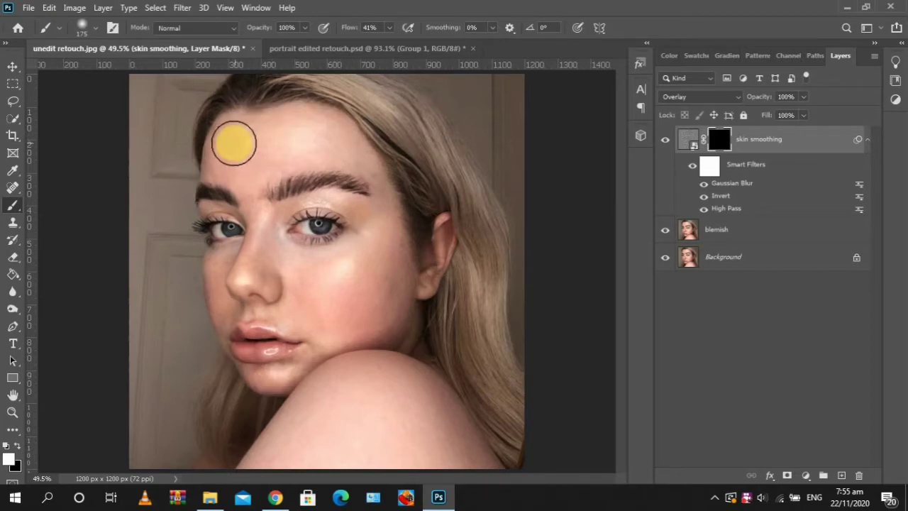
Paint white on the layer mask across the forehead to reveal the smoothing, reducing the brush size to 100.
mouse_move(235, 148)
mouse_down()
mouse_move(237, 156)
mouse_move(274, 152)
mouse_up()
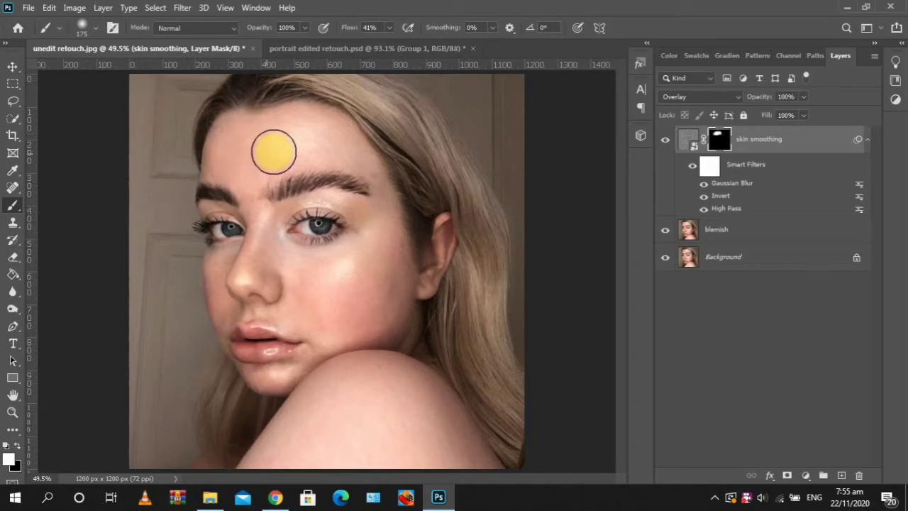
key(bracketleft)
key(bracketleft)
key(bracketleft)
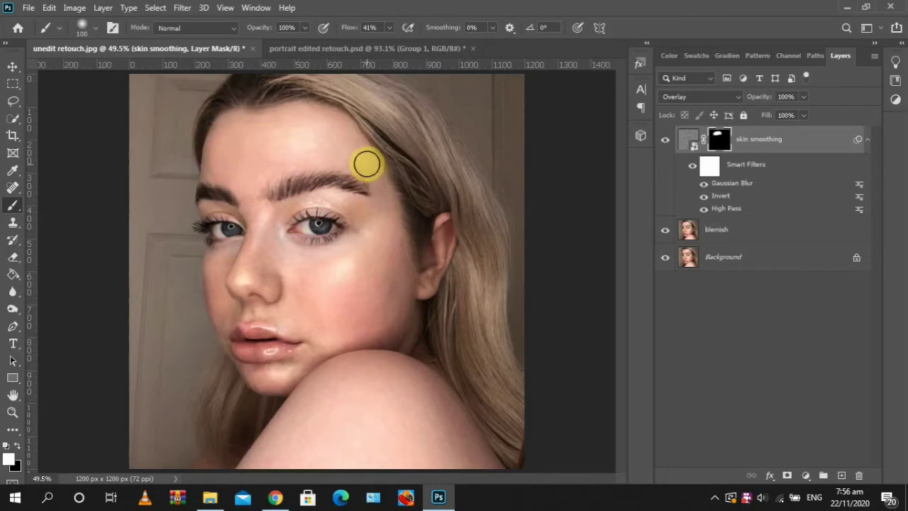
Paint the mask over the rest of the facial skin and the shoulder, adjusting the brush size and avoiding the eyes, brows and lips.
mouse_move(386, 196)
mouse_down()
mouse_move(374, 171)
mouse_move(409, 284)
mouse_move(392, 240)
mouse_move(373, 297)
mouse_move(347, 272)
mouse_move(376, 258)
mouse_move(345, 280)
mouse_move(394, 278)
mouse_move(398, 299)
mouse_move(360, 327)
mouse_move(383, 316)
mouse_move(405, 278)
mouse_move(394, 310)
mouse_move(407, 313)
mouse_move(393, 334)
mouse_move(340, 341)
mouse_move(272, 267)
mouse_move(270, 242)
mouse_move(359, 239)
mouse_move(360, 215)
mouse_move(341, 273)
mouse_move(284, 211)
mouse_move(333, 196)
mouse_move(256, 252)
mouse_move(268, 247)
mouse_move(243, 253)
mouse_move(264, 269)
mouse_move(237, 280)
mouse_move(322, 309)
mouse_move(284, 324)
mouse_move(250, 309)
mouse_move(276, 324)
mouse_move(227, 321)
mouse_move(316, 335)
mouse_move(284, 372)
mouse_move(298, 374)
mouse_move(260, 382)
mouse_move(298, 362)
mouse_move(278, 371)
mouse_move(295, 371)
mouse_move(238, 351)
mouse_move(237, 365)
mouse_move(245, 369)
mouse_move(228, 350)
mouse_move(218, 266)
mouse_move(209, 271)
mouse_move(232, 257)
mouse_move(241, 210)
mouse_move(240, 227)
mouse_move(231, 212)
mouse_move(202, 215)
mouse_move(268, 207)
mouse_move(257, 263)
mouse_move(235, 294)
mouse_move(403, 377)
mouse_move(331, 436)
mouse_move(320, 430)
mouse_move(408, 413)
mouse_move(391, 448)
mouse_move(413, 399)
mouse_move(426, 395)
mouse_move(402, 378)
mouse_move(355, 383)
mouse_move(377, 377)
mouse_move(407, 379)
mouse_move(330, 419)
mouse_move(391, 373)
mouse_move(412, 378)
mouse_move(403, 374)
mouse_move(414, 390)
mouse_move(326, 404)
mouse_move(281, 434)
mouse_move(388, 462)
mouse_up()
key(bracketleft)
key(bracketleft)
key(bracketleft)
key(bracketleft)
key(bracketleft)
key(bracketleft)
key(bracketright)
key(bracketright)
key(bracketright)
key(bracketright)
key(bracketright)
key(bracketright)
key(bracketright)
key(bracketright)
key(bracketright)
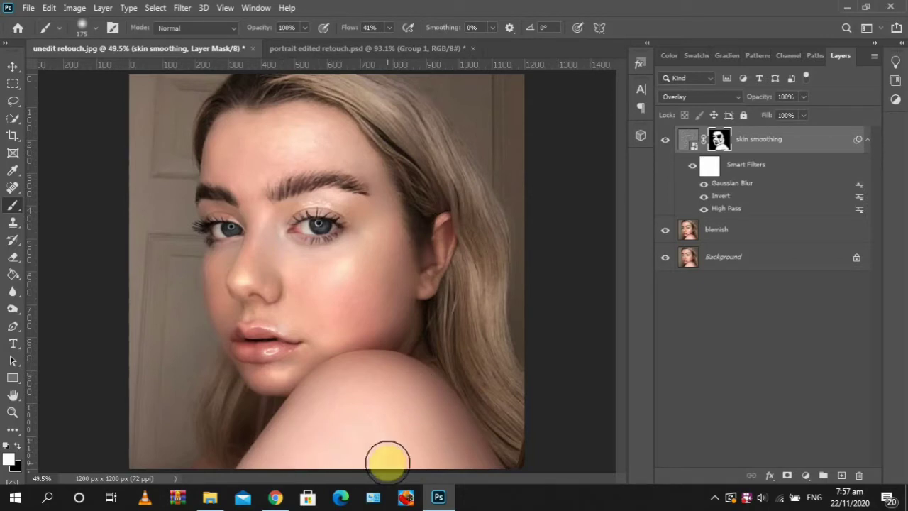
Set the skin smoothing layer's opacity to 91% and fill to 89%, toggling its visibility to compare before and after.
click(668, 145)
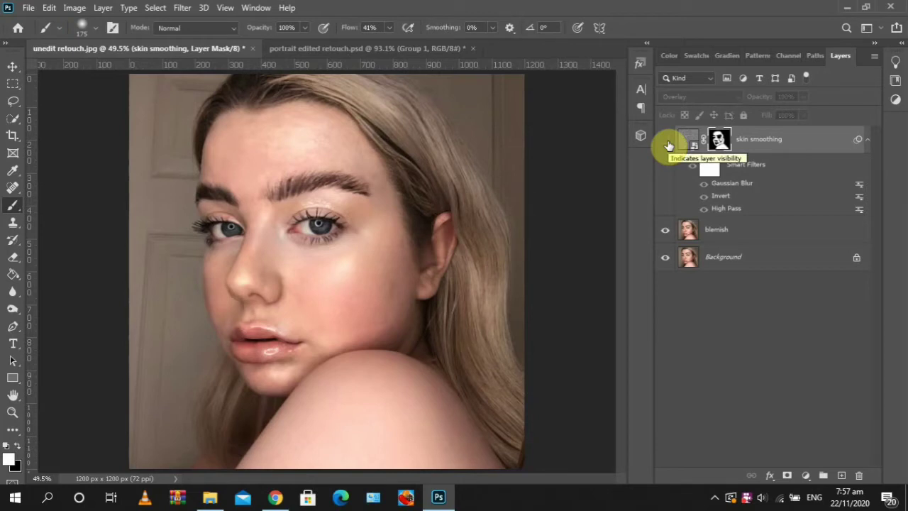
click(667, 145)
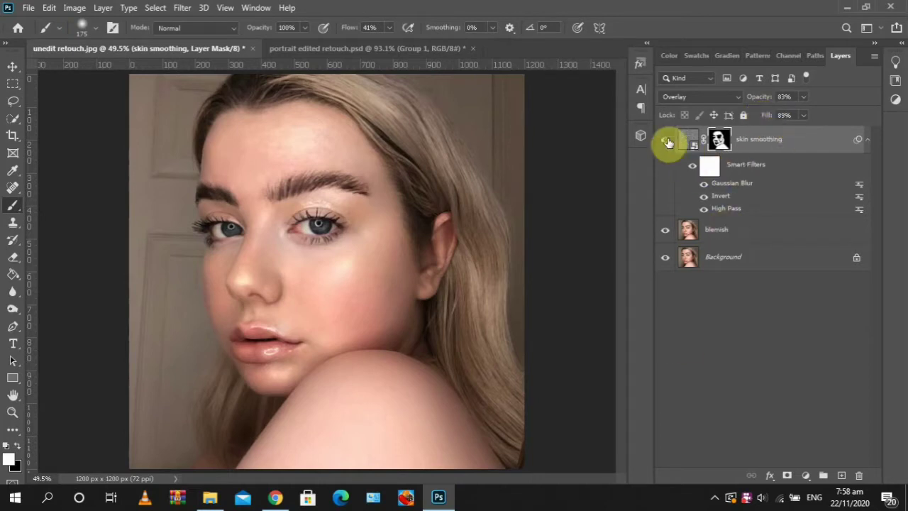
click(667, 145)
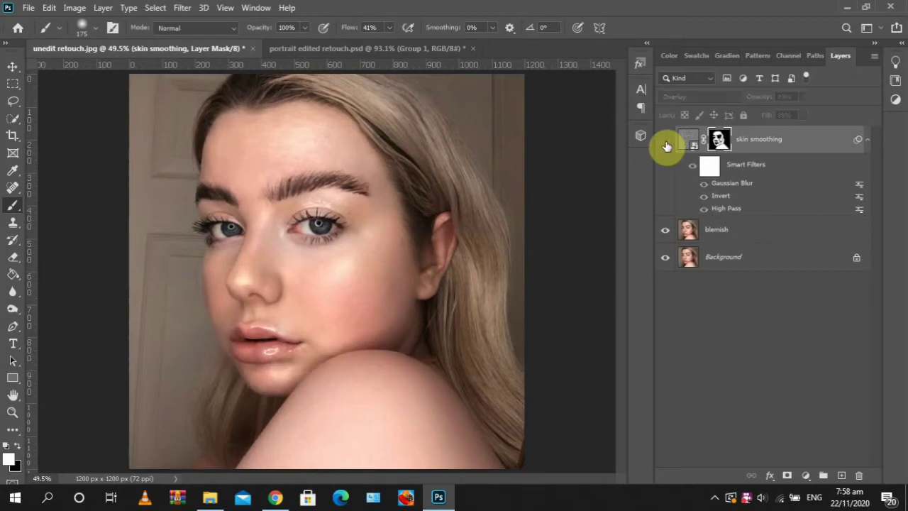
click(667, 145)
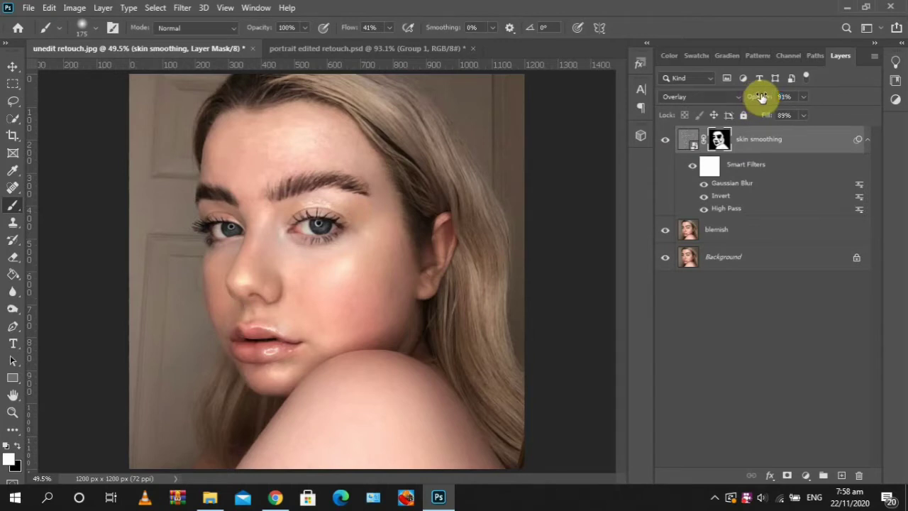
click(668, 141)
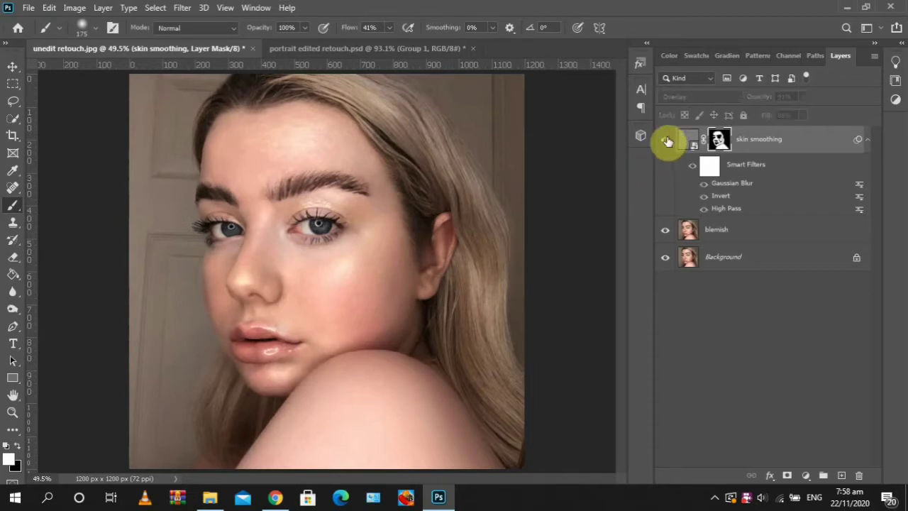
click(667, 141)
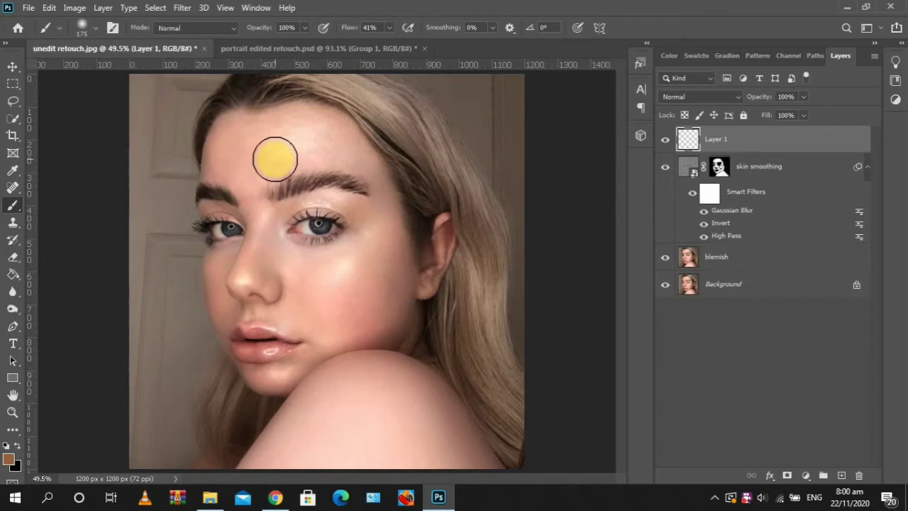
Reduce the brush size to 100, sample a light skin tone from the forehead and use 11 by 11 Average as the eyedropper's sample size.
key(bracketleft)
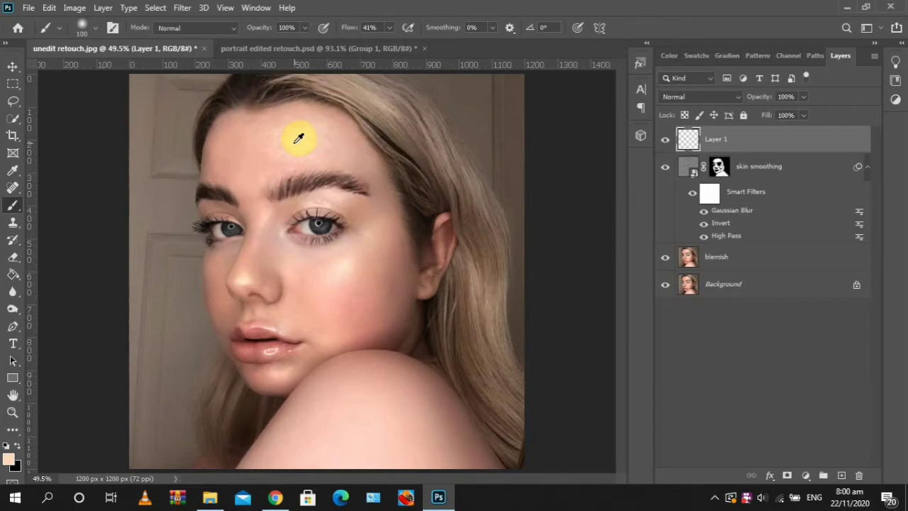
click(14, 172)
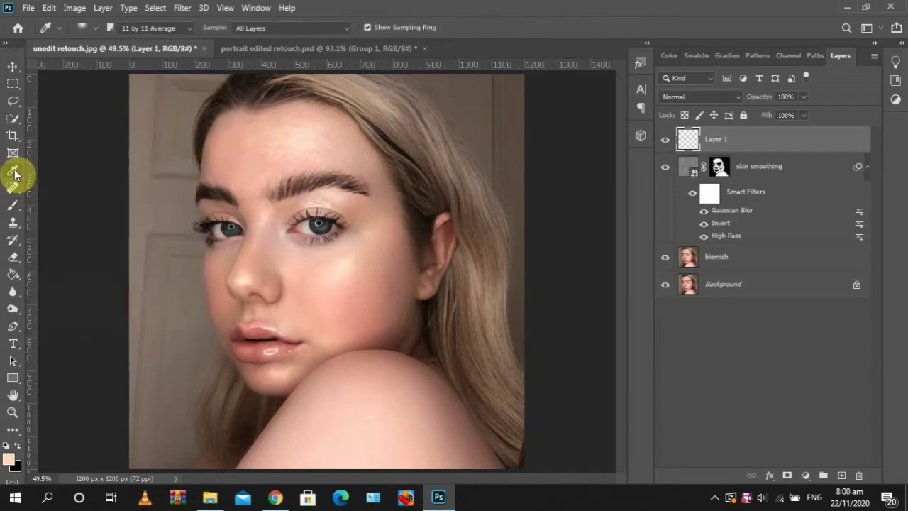
click(150, 28)
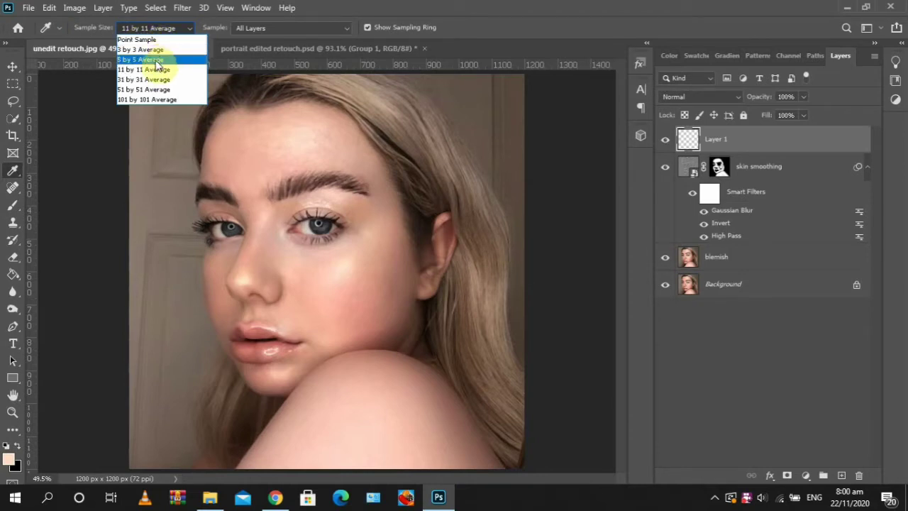
click(178, 26)
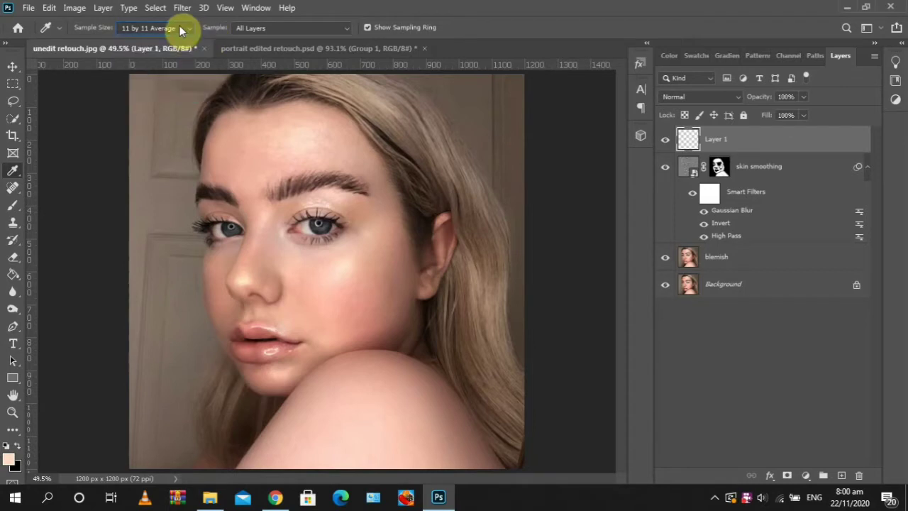
Paint sampled skin tones over the forehead with the Brush tool, using a flow of 1% and increasing it to 2%.
click(13, 207)
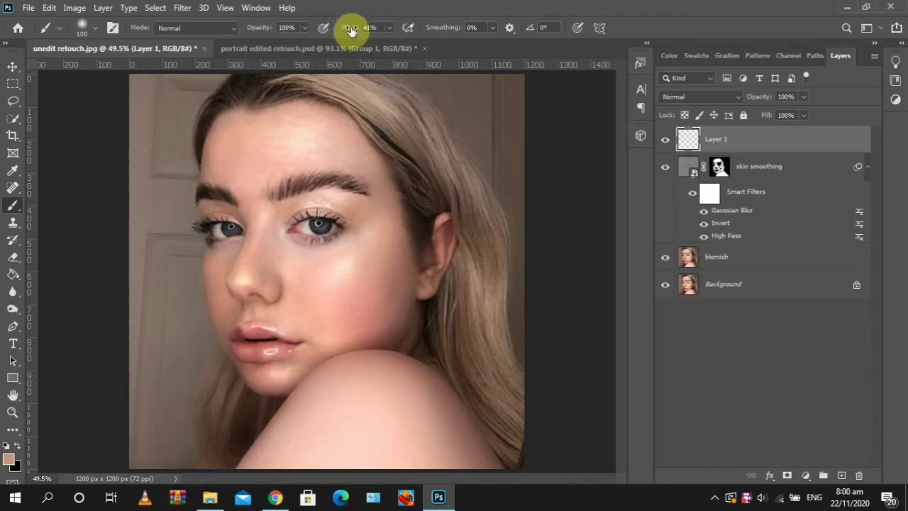
drag(336, 30, 327, 30)
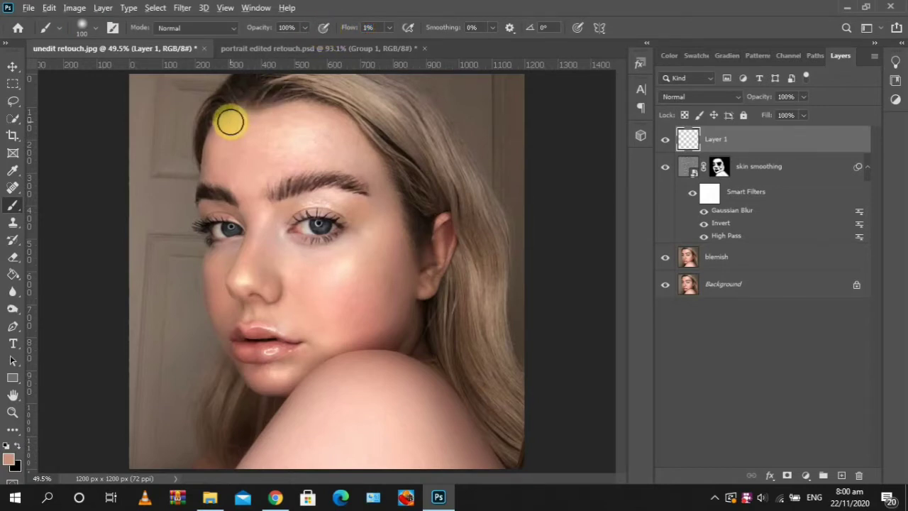
alt+click(224, 123)
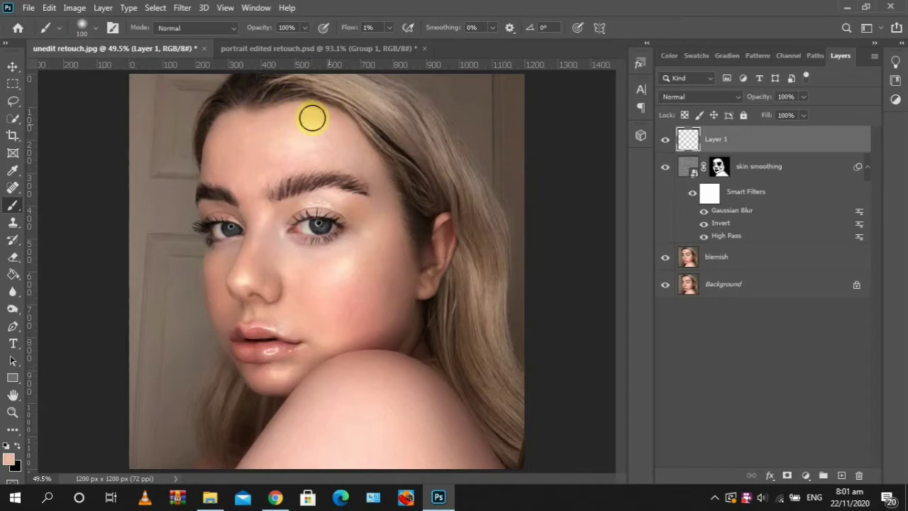
drag(349, 23, 379, 19)
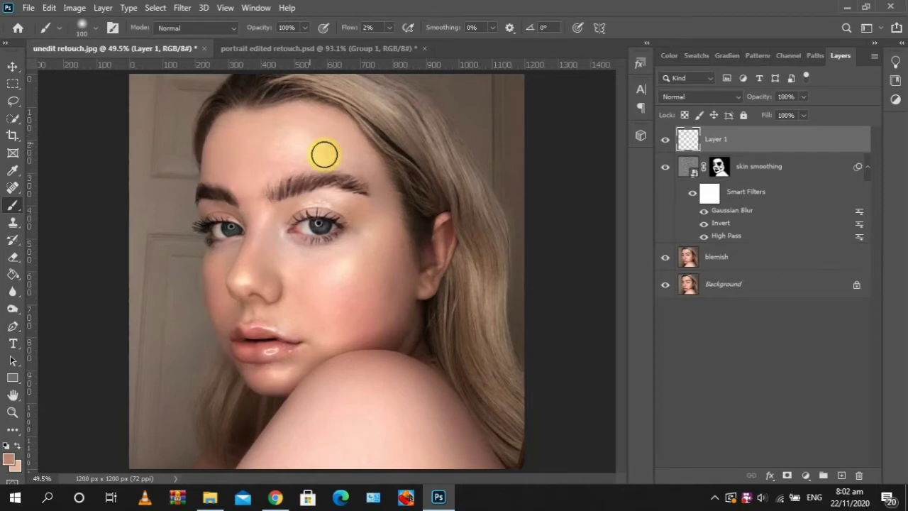
alt+click(272, 171)
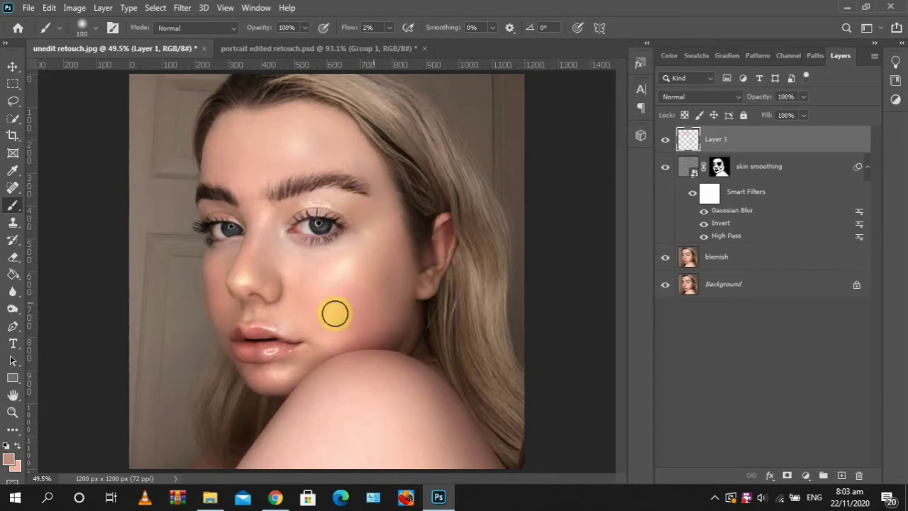
Sample nearby skin tones repeatedly and paint them over the large cheek and around the nearer eye.
alt+click(392, 313)
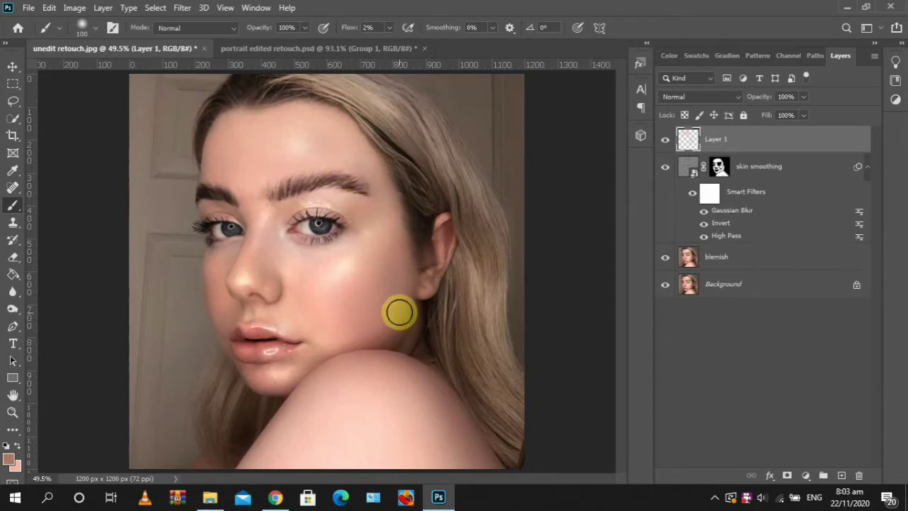
alt+click(366, 320)
drag(395, 279, 396, 272)
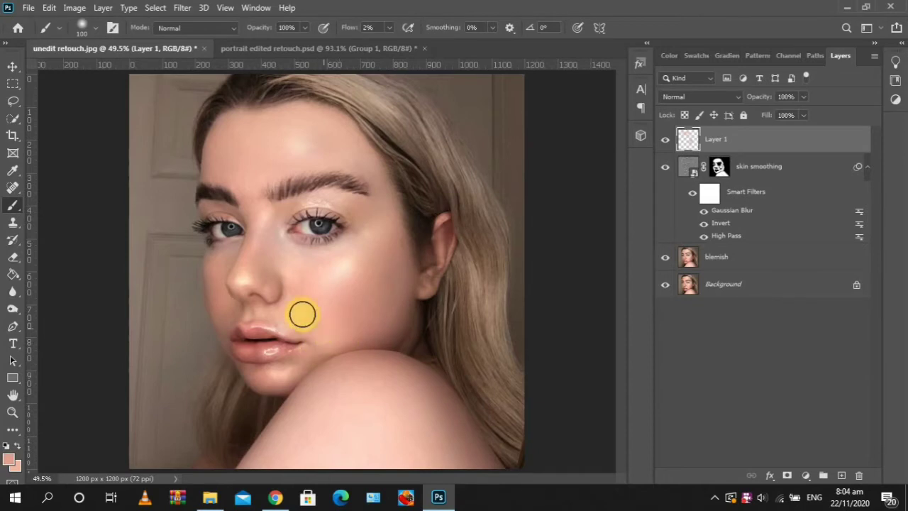
alt+click(326, 255)
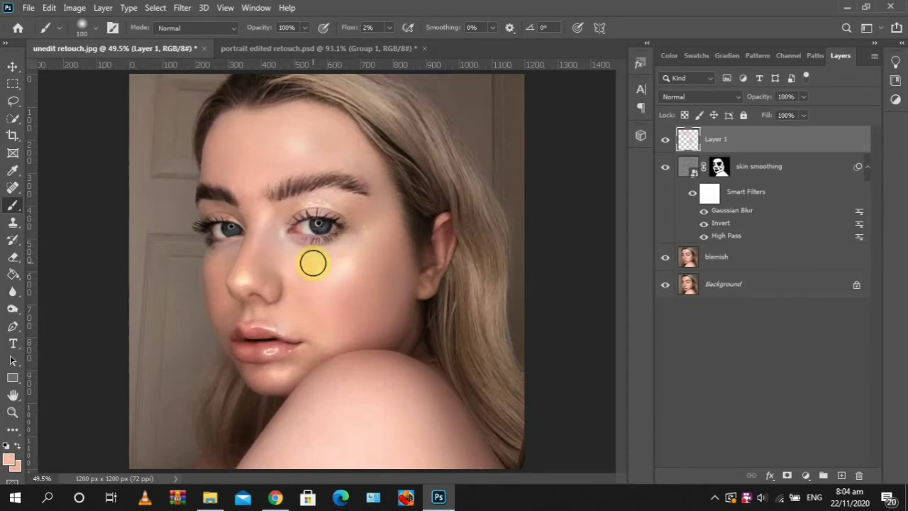
alt+click(367, 228)
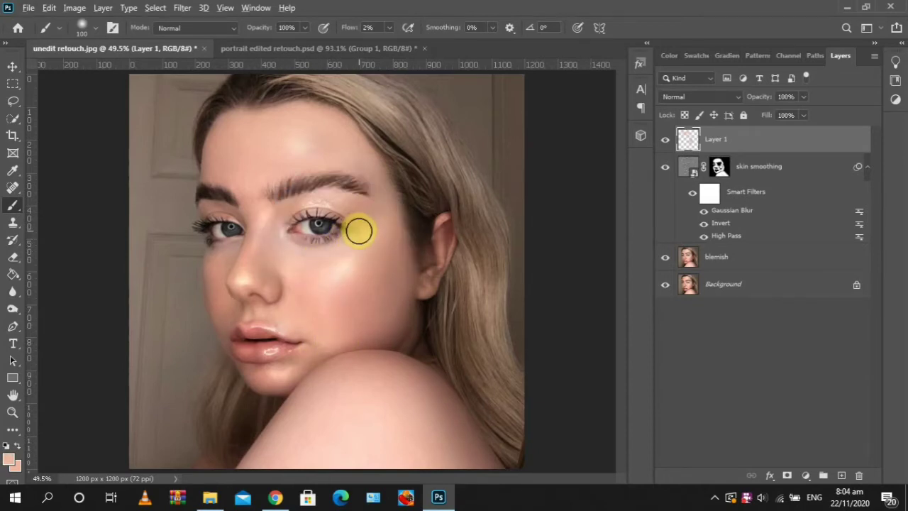
alt+click(320, 290)
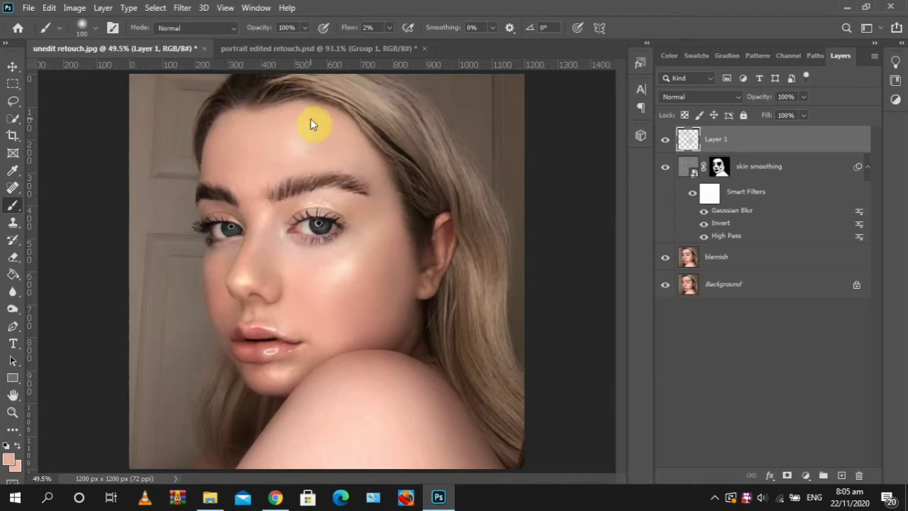
click(312, 222)
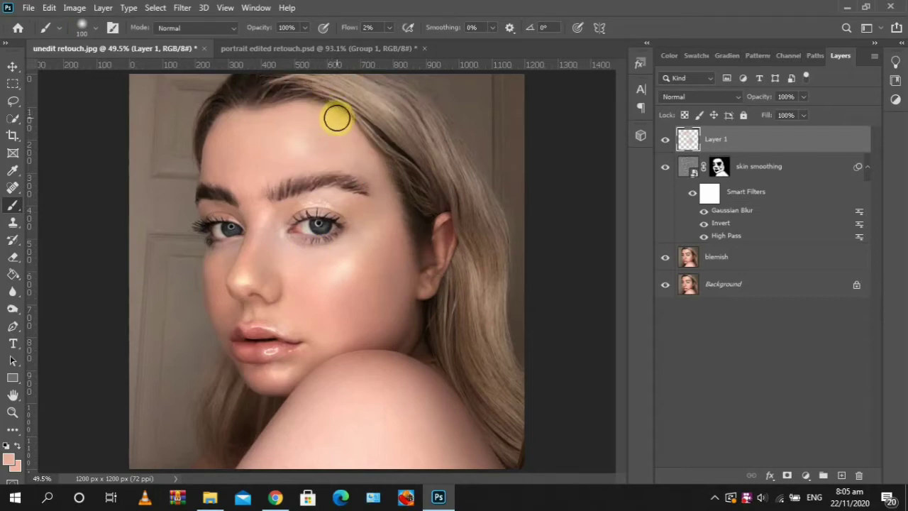
Sample and blend skin tones below the eyebrow, along the nose, above the upper lip and along the far cheek and jaw edge.
alt+click(309, 187)
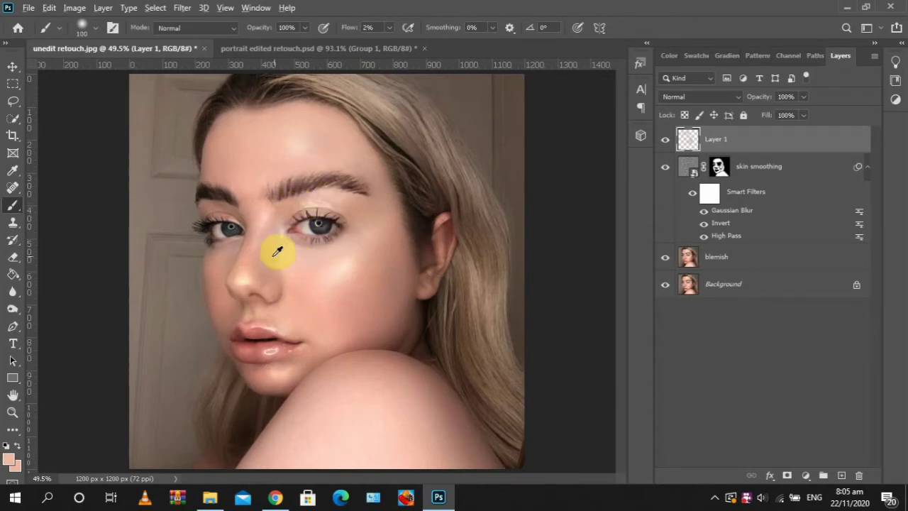
alt+click(272, 275)
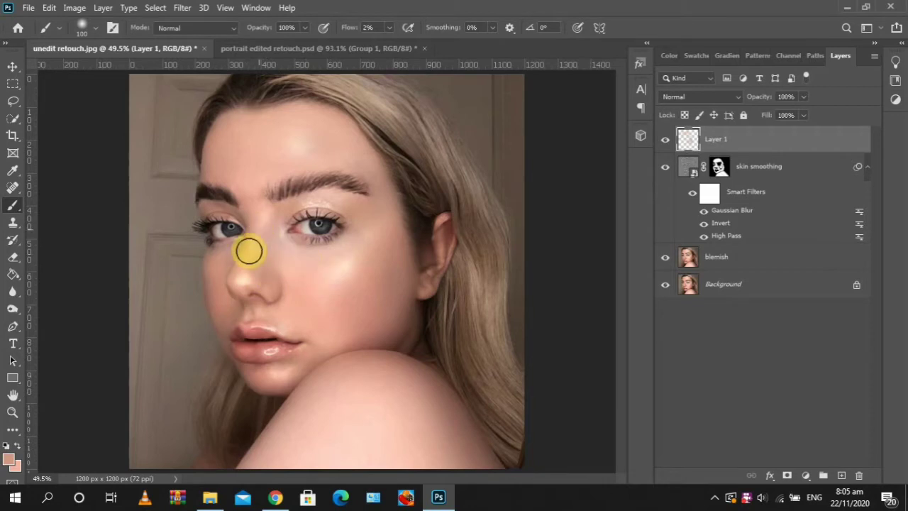
alt+click(301, 315)
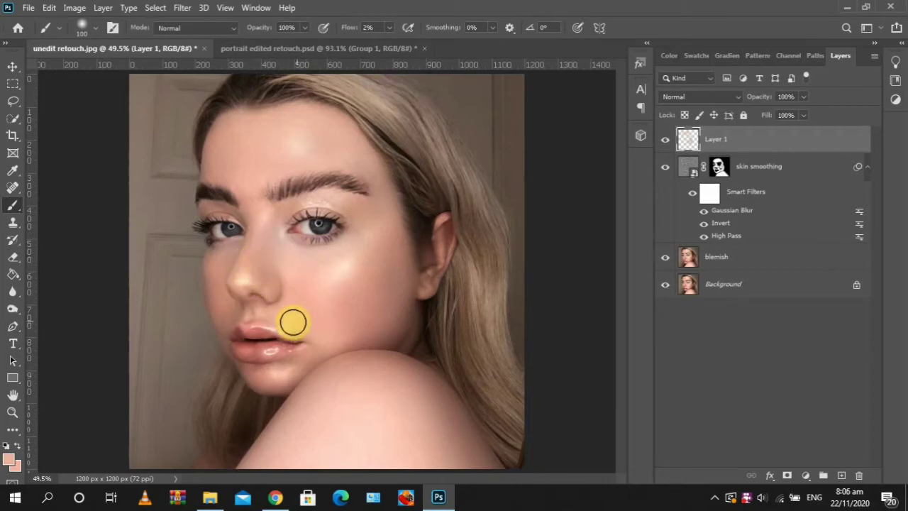
alt+click(276, 320)
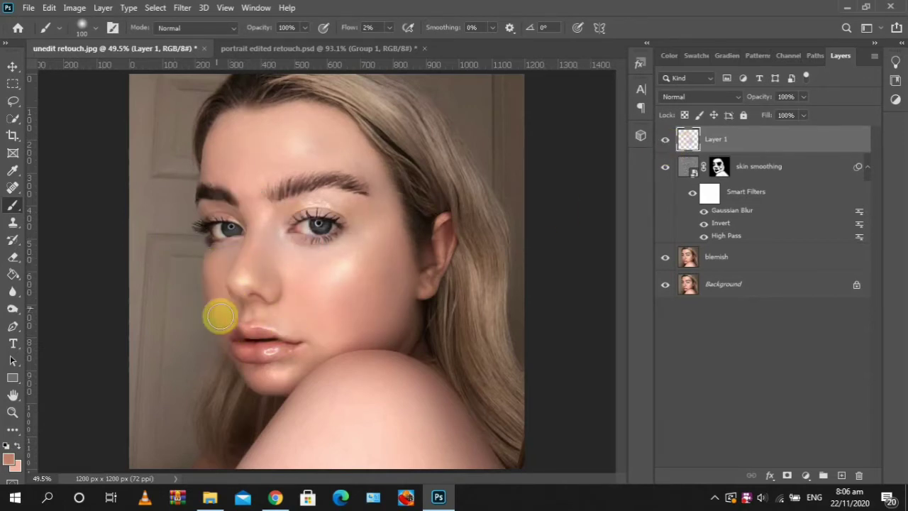
alt+click(223, 341)
mouse_move(223, 340)
mouse_down()
mouse_move(246, 373)
mouse_move(228, 354)
mouse_up()
Paint the shoulder with skin tones sampled from its light and shaded areas, enlarging the brush to 175.
alt+click(339, 371)
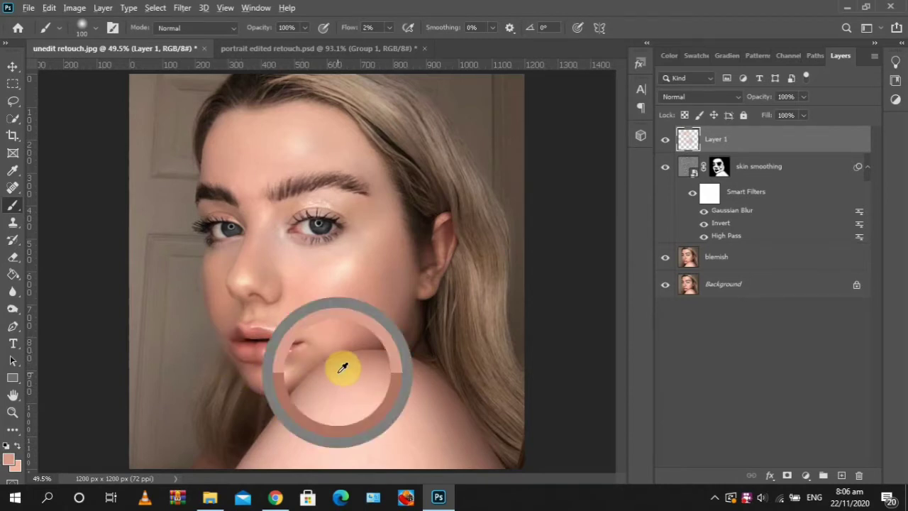
drag(346, 374, 372, 371)
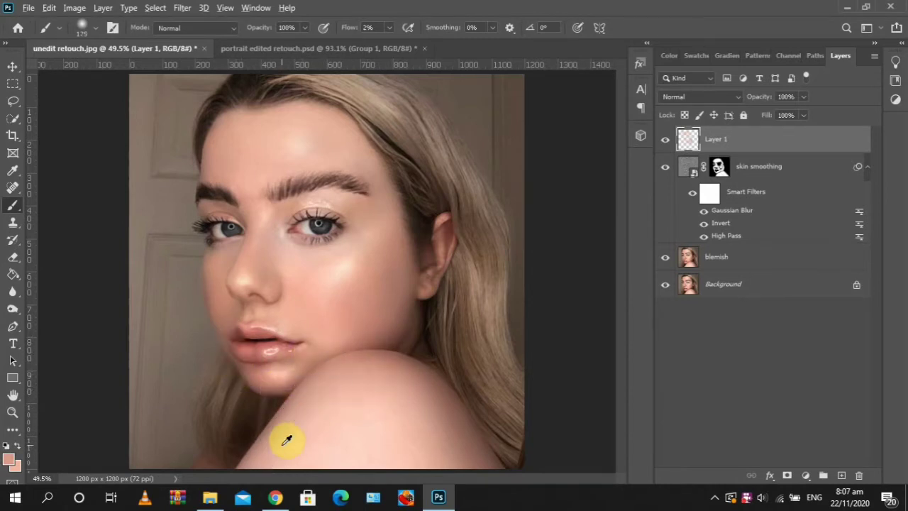
alt+click(282, 415)
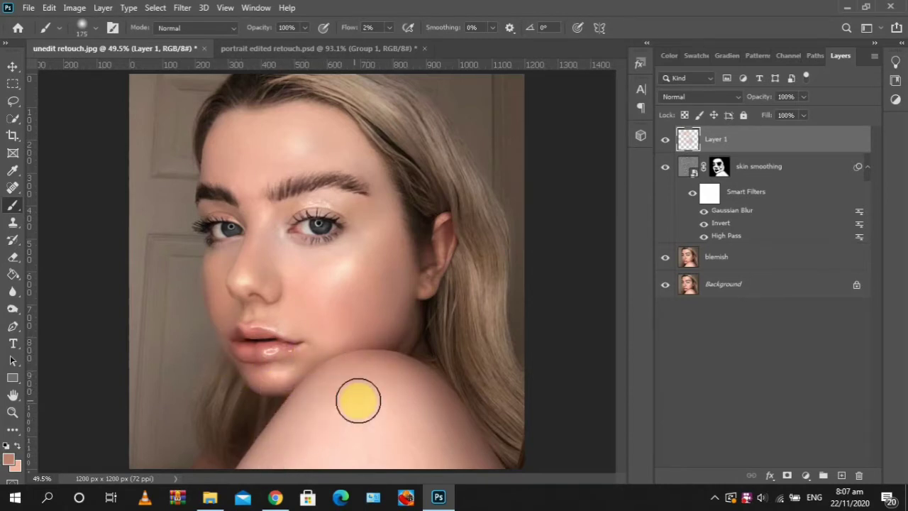
alt+click(483, 446)
mouse_move(477, 454)
mouse_down()
mouse_move(434, 382)
mouse_move(451, 398)
mouse_up()
alt+click(466, 441)
mouse_move(385, 439)
mouse_down()
mouse_move(433, 443)
mouse_move(356, 378)
mouse_move(405, 416)
mouse_move(365, 446)
mouse_up()
alt+click(439, 402)
drag(392, 388, 415, 377)
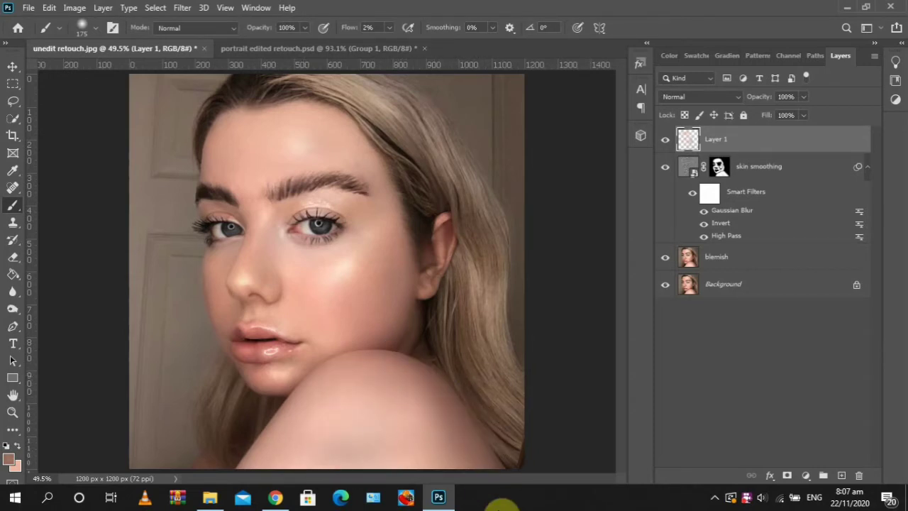
alt+click(385, 449)
mouse_move(331, 464)
mouse_down()
mouse_move(317, 443)
mouse_move(428, 437)
mouse_move(433, 447)
mouse_move(387, 447)
mouse_move(355, 418)
mouse_move(344, 448)
mouse_up()
Reduce the brush size to 70.
mouse_move(428, 508)
key([)
key([)
key([)
key([)
key([)
key([)
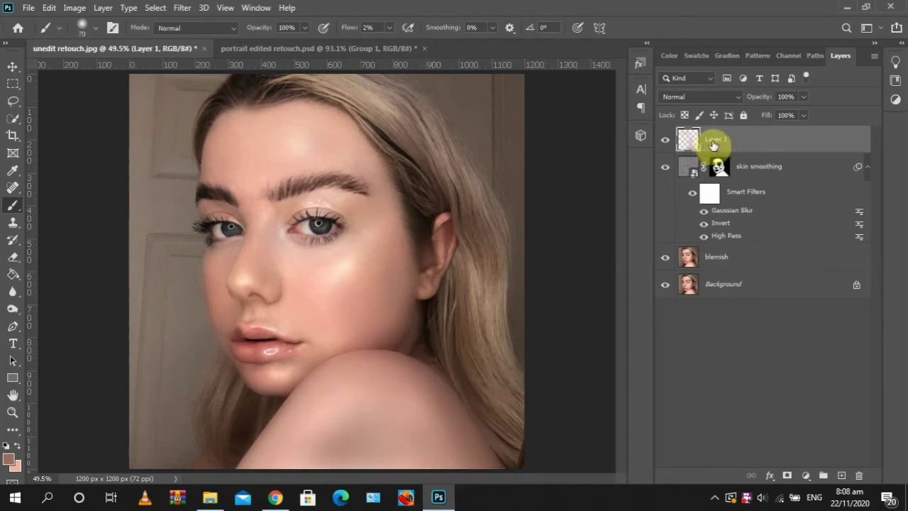
Rename the painted layer "skin tone" and set its opacity to 85% and fill to 95%.
double_click(714, 140)
text(skin toone)
key(Return)
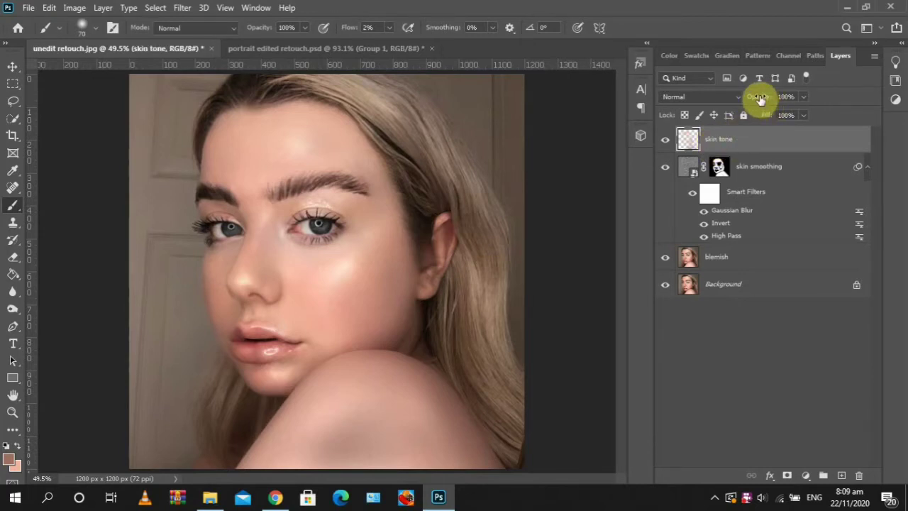
drag(758, 100, 755, 99)
drag(769, 114, 766, 117)
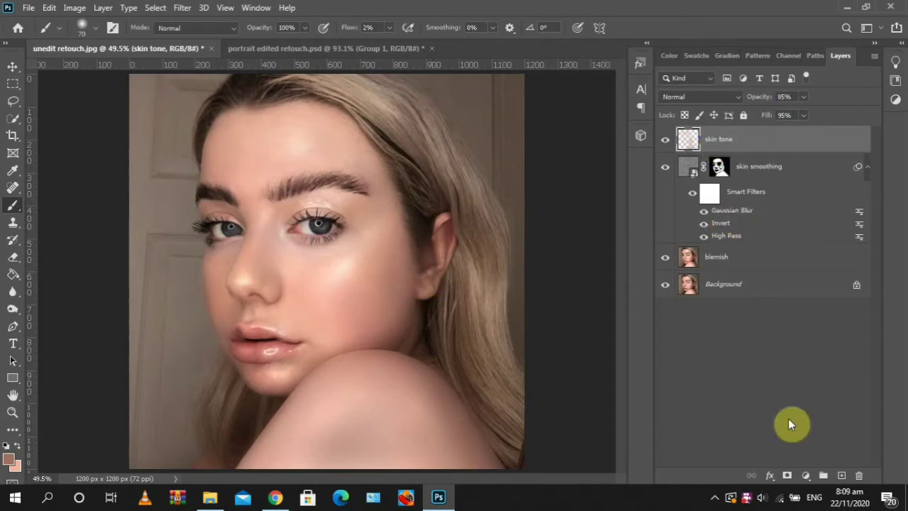
Add a new layer above the skin tone layer and fill it with 50% Gray in Normal mode at 100% opacity.
click(839, 476)
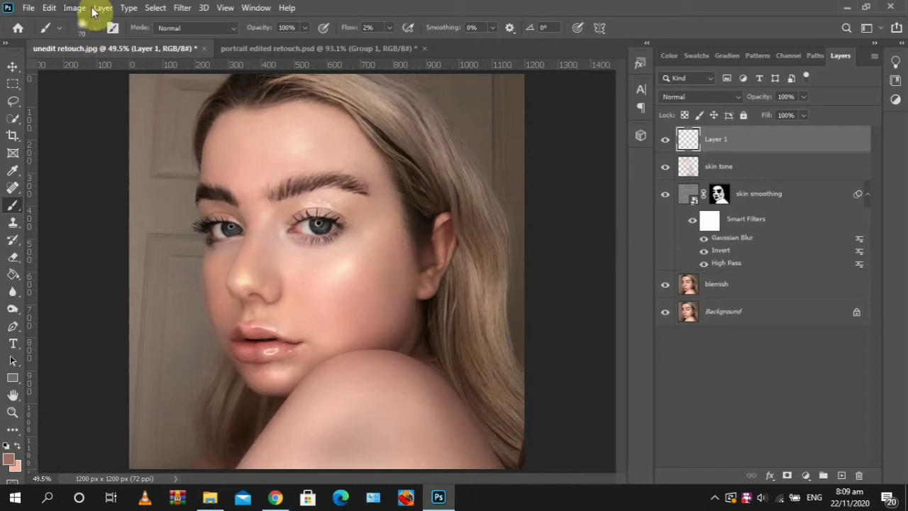
click(48, 9)
click(48, 8)
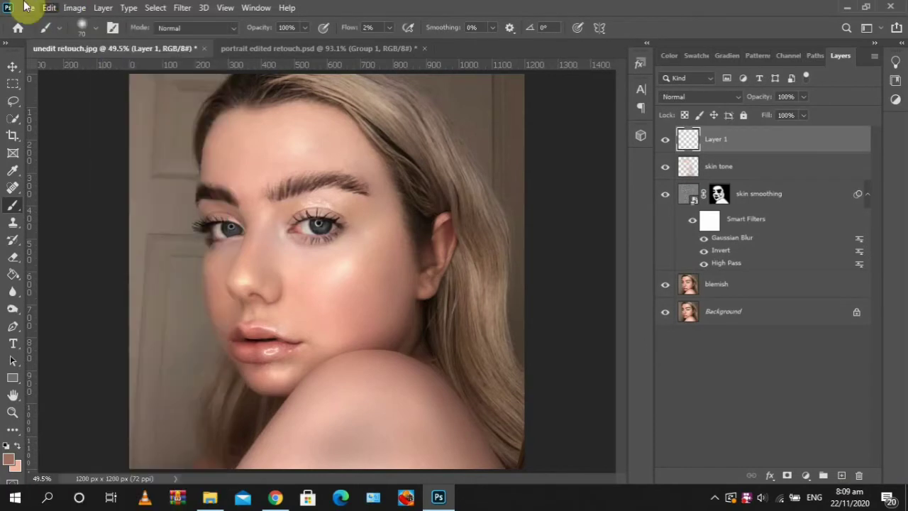
click(48, 9)
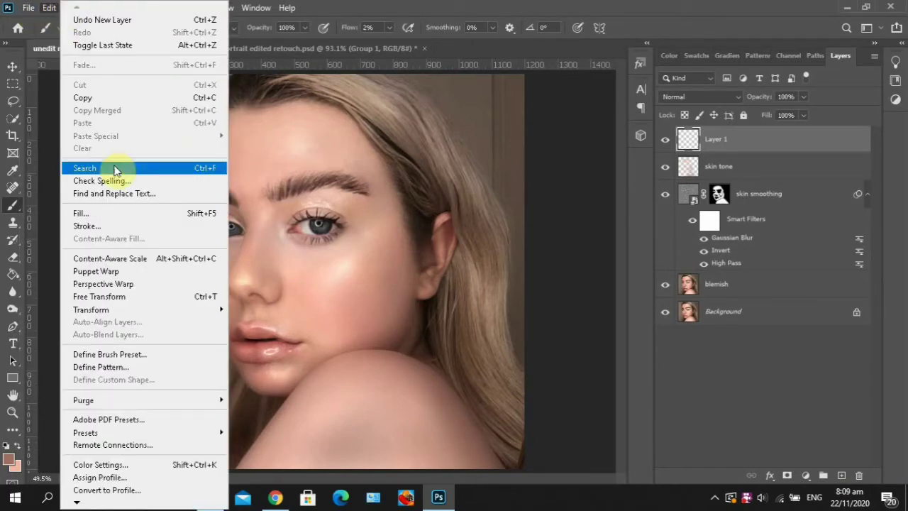
click(91, 214)
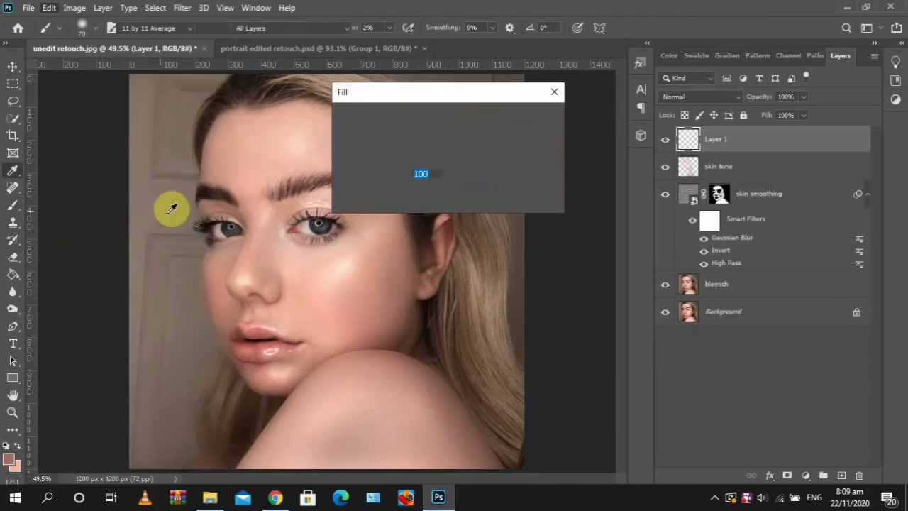
click(429, 119)
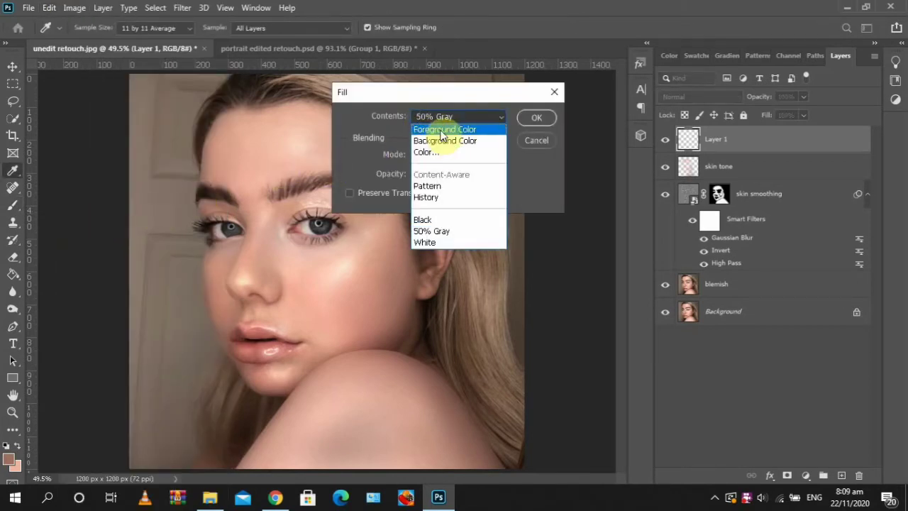
click(441, 130)
click(476, 117)
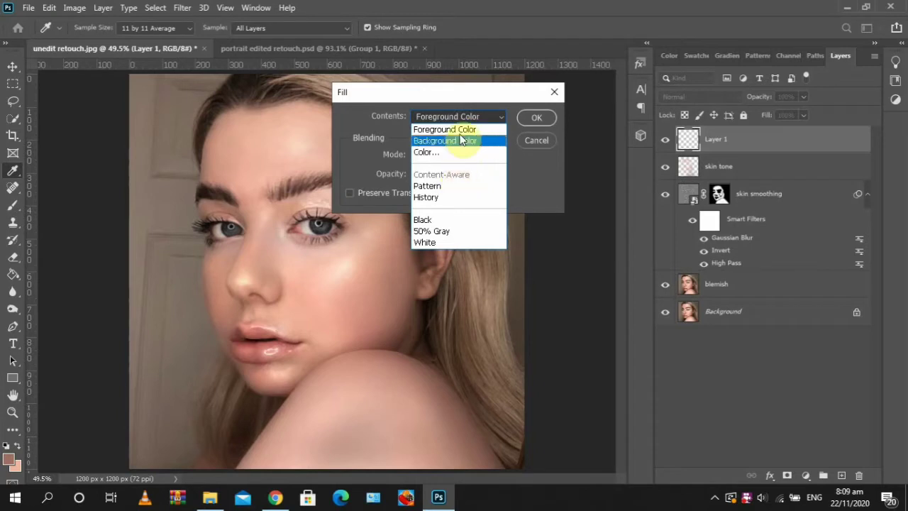
click(438, 232)
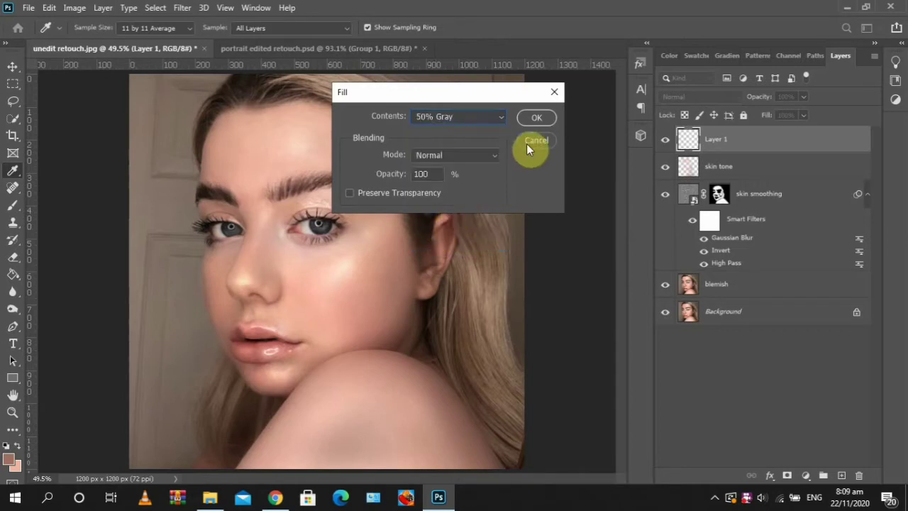
click(535, 119)
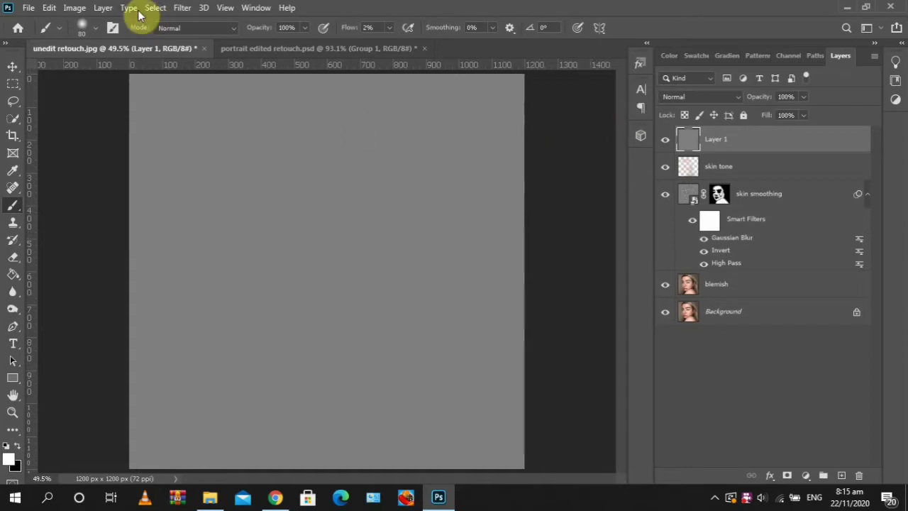
Set the gray layer's blend mode to Soft Light and prepare the brush with white as foreground color and 1% flow.
click(679, 94)
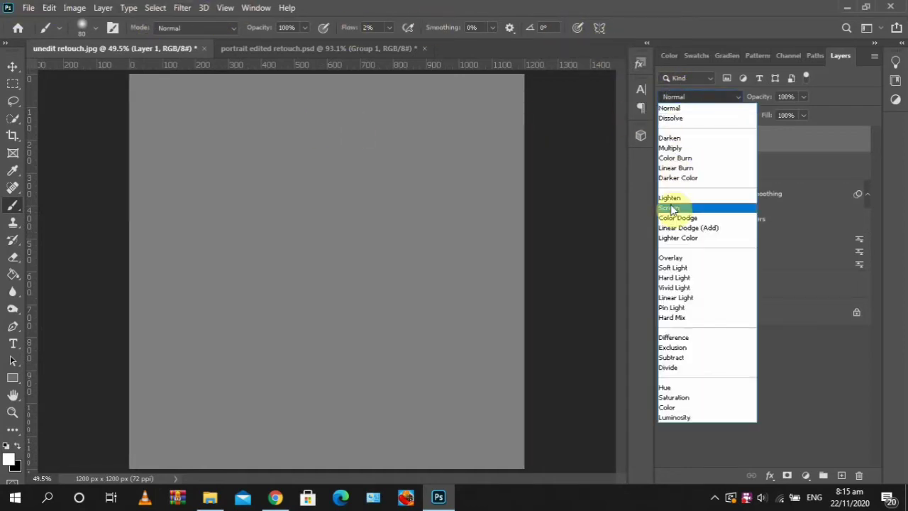
click(673, 267)
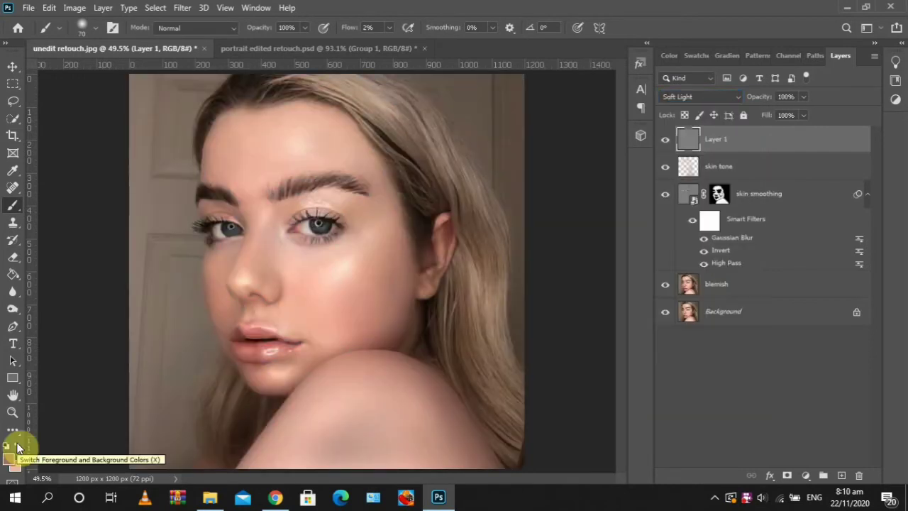
key(d)
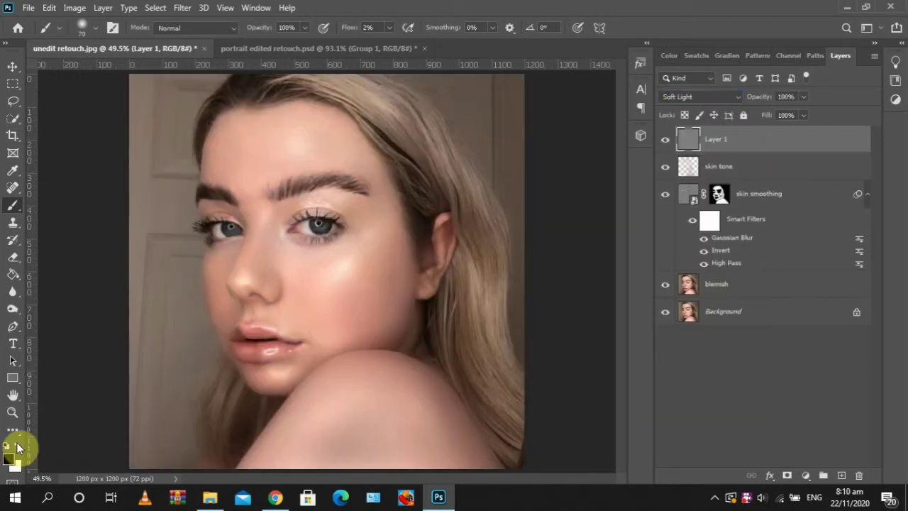
click(18, 445)
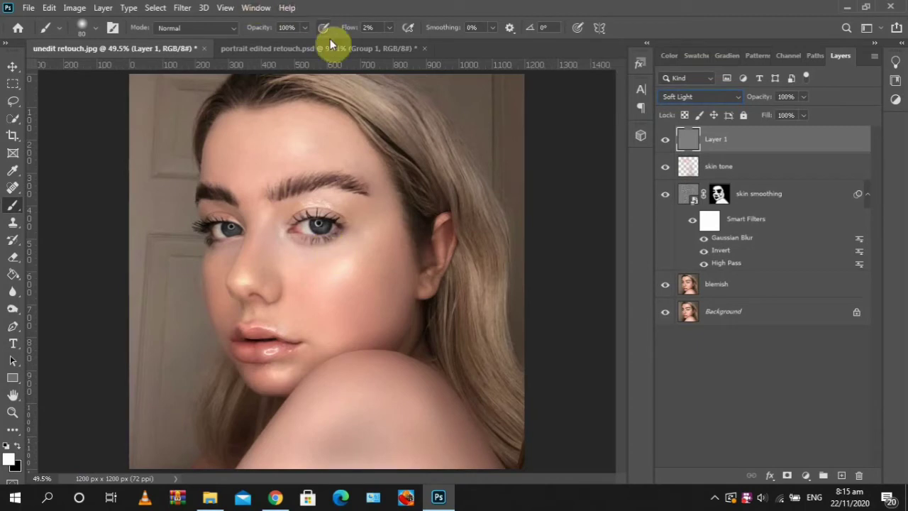
drag(346, 31, 320, 33)
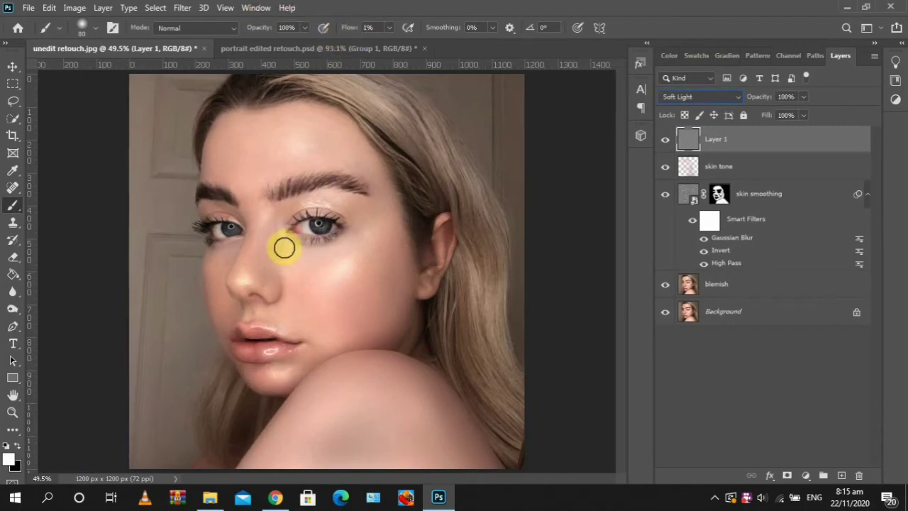
Dodge around the eyes and their inner corners on the gray layer with the white brush, comparing the layer hidden and shown.
mouse_move(285, 247)
mouse_down()
mouse_move(277, 223)
mouse_move(278, 238)
mouse_move(330, 253)
mouse_move(295, 254)
mouse_move(316, 261)
mouse_move(286, 254)
mouse_move(296, 254)
mouse_move(284, 243)
mouse_move(282, 258)
mouse_move(281, 241)
mouse_move(302, 259)
mouse_move(340, 248)
mouse_move(357, 218)
mouse_move(361, 238)
mouse_move(348, 212)
mouse_up()
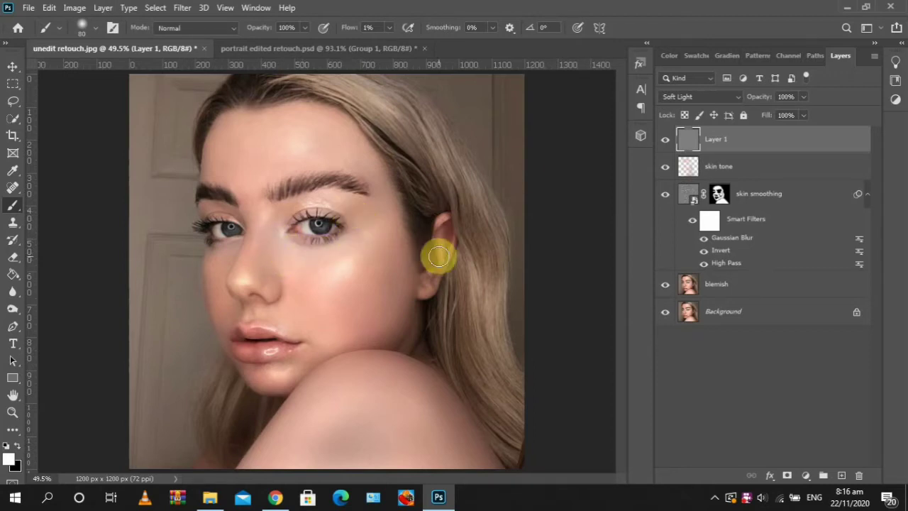
click(665, 144)
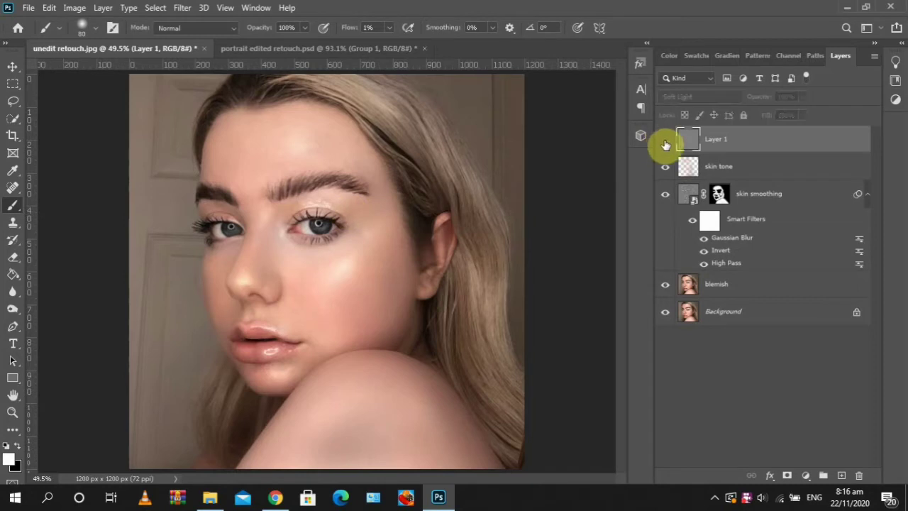
click(665, 144)
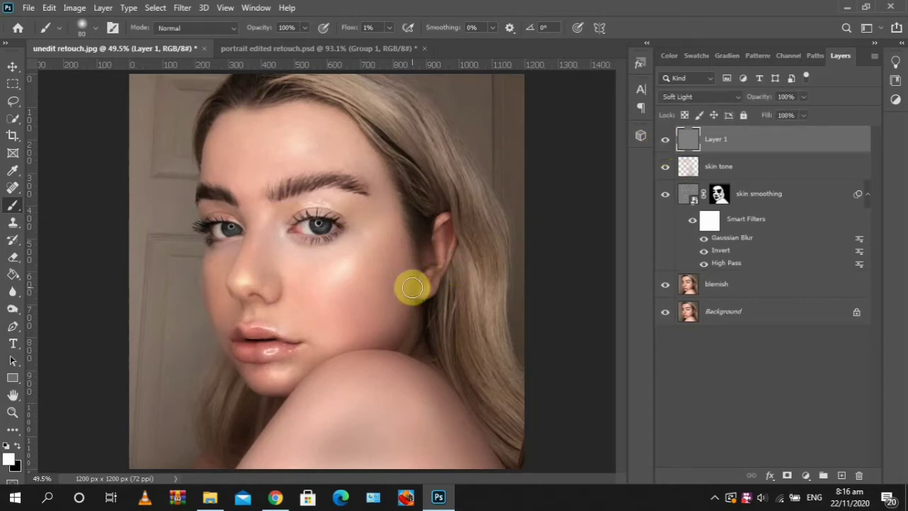
mouse_move(361, 223)
mouse_down()
mouse_move(357, 233)
mouse_move(355, 216)
mouse_up()
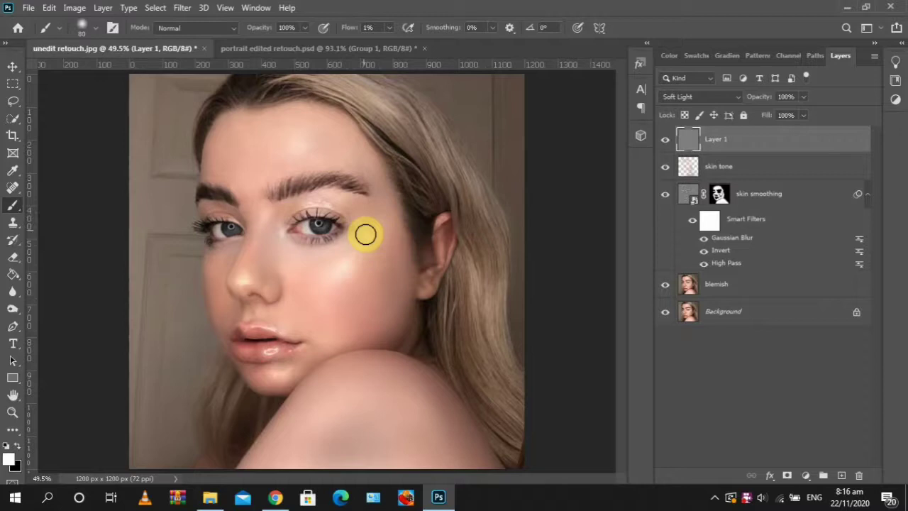
mouse_move(365, 235)
mouse_down()
mouse_move(314, 267)
mouse_move(295, 262)
mouse_move(310, 262)
mouse_move(279, 230)
mouse_up()
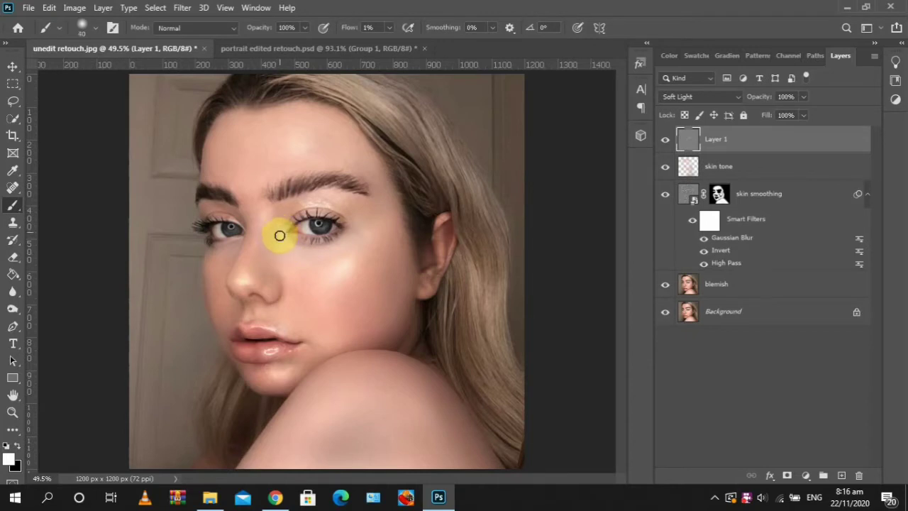
drag(282, 232, 278, 237)
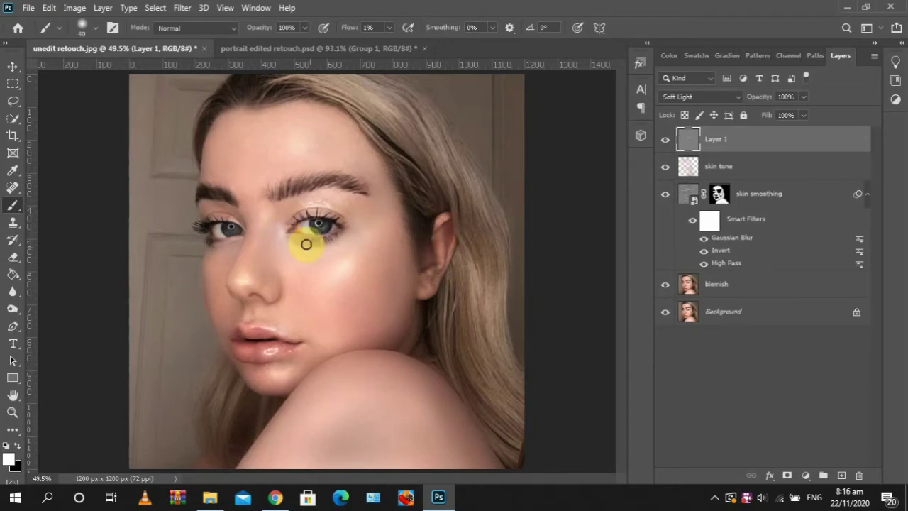
Dodge the under-eye area, nose, lips and forehead on the gray layer with a white brush at size 60.
key(bracketright)
key(bracketright)
key(bracketright)
drag(326, 253, 353, 222)
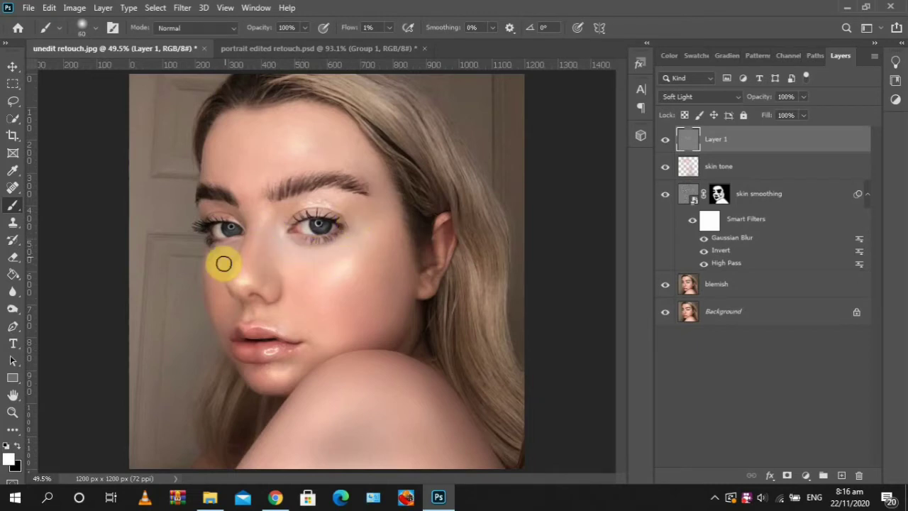
mouse_move(223, 264)
mouse_down()
mouse_move(236, 244)
mouse_move(230, 261)
mouse_move(216, 258)
mouse_move(233, 244)
mouse_move(225, 266)
mouse_move(220, 255)
mouse_move(260, 251)
mouse_move(254, 272)
mouse_move(244, 264)
mouse_move(259, 264)
mouse_move(265, 283)
mouse_move(254, 270)
mouse_move(270, 269)
mouse_move(268, 284)
mouse_move(285, 287)
mouse_move(270, 301)
mouse_move(283, 281)
mouse_move(268, 367)
mouse_up()
key(bracketleft)
key(bracketleft)
key(bracketright)
mouse_move(241, 306)
mouse_down()
mouse_move(223, 342)
mouse_move(267, 355)
mouse_up()
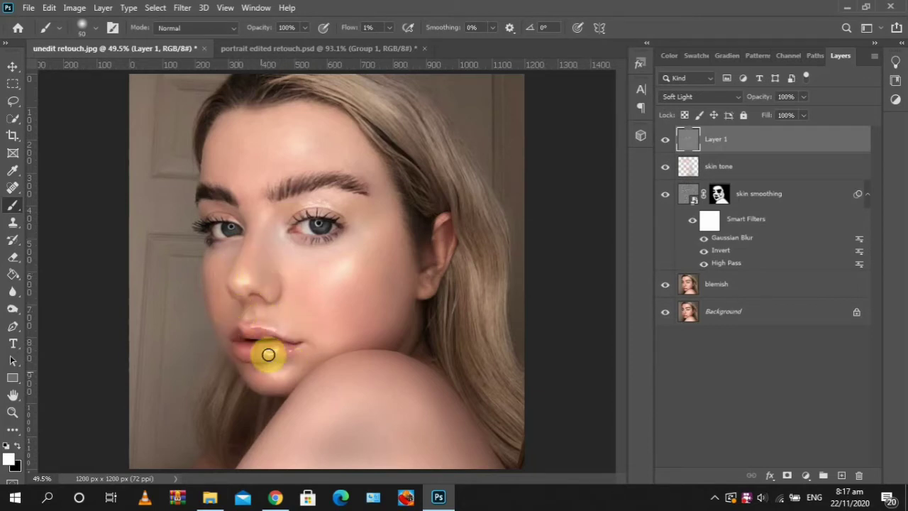
mouse_move(267, 204)
mouse_down()
mouse_move(243, 205)
mouse_move(235, 189)
mouse_move(282, 208)
mouse_move(301, 204)
mouse_move(271, 195)
mouse_move(266, 158)
mouse_move(278, 155)
mouse_move(265, 130)
mouse_move(237, 133)
mouse_move(281, 122)
mouse_move(279, 139)
mouse_move(263, 140)
mouse_move(256, 171)
mouse_move(245, 136)
mouse_move(218, 129)
mouse_move(243, 157)
mouse_move(284, 162)
mouse_move(239, 163)
mouse_move(278, 134)
mouse_move(276, 144)
mouse_move(226, 160)
mouse_move(240, 174)
mouse_move(218, 174)
mouse_move(245, 161)
mouse_move(208, 164)
mouse_move(211, 174)
mouse_move(248, 137)
mouse_move(269, 148)
mouse_move(288, 167)
mouse_move(256, 170)
mouse_move(274, 213)
mouse_move(316, 199)
mouse_move(358, 205)
mouse_move(337, 148)
mouse_move(324, 146)
mouse_move(324, 135)
mouse_move(345, 123)
mouse_move(347, 153)
mouse_move(324, 169)
mouse_move(380, 180)
mouse_move(347, 142)
mouse_move(327, 139)
mouse_move(367, 131)
mouse_move(336, 169)
mouse_move(240, 135)
mouse_move(257, 160)
mouse_move(232, 164)
mouse_move(230, 154)
mouse_move(238, 162)
mouse_move(247, 119)
mouse_move(232, 147)
mouse_move(246, 167)
mouse_move(352, 156)
mouse_move(346, 129)
mouse_move(227, 156)
mouse_move(239, 154)
mouse_move(234, 164)
mouse_move(261, 130)
mouse_move(213, 154)
mouse_move(222, 164)
mouse_move(239, 157)
mouse_move(237, 140)
mouse_move(219, 168)
mouse_move(275, 166)
mouse_move(341, 130)
mouse_move(344, 162)
mouse_move(300, 146)
mouse_move(229, 154)
mouse_move(243, 136)
mouse_move(231, 128)
mouse_move(243, 140)
mouse_move(235, 151)
mouse_move(282, 167)
mouse_up()
Set the brush to black at size 70 and compare the portrait with the gray dodge-and-burn layer hidden and shown.
key(x)
key(bracketright)
key(bracketright)
key(bracketright)
key(bracketright)
key(x)
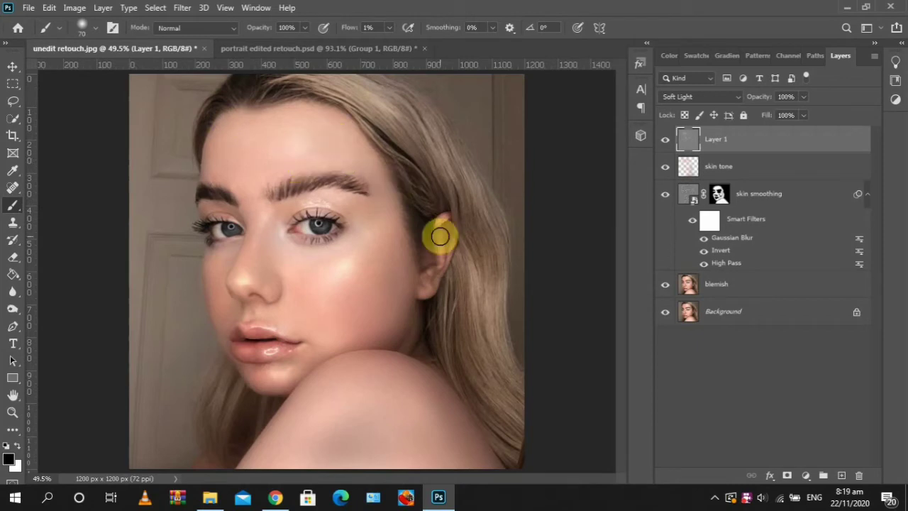
click(666, 142)
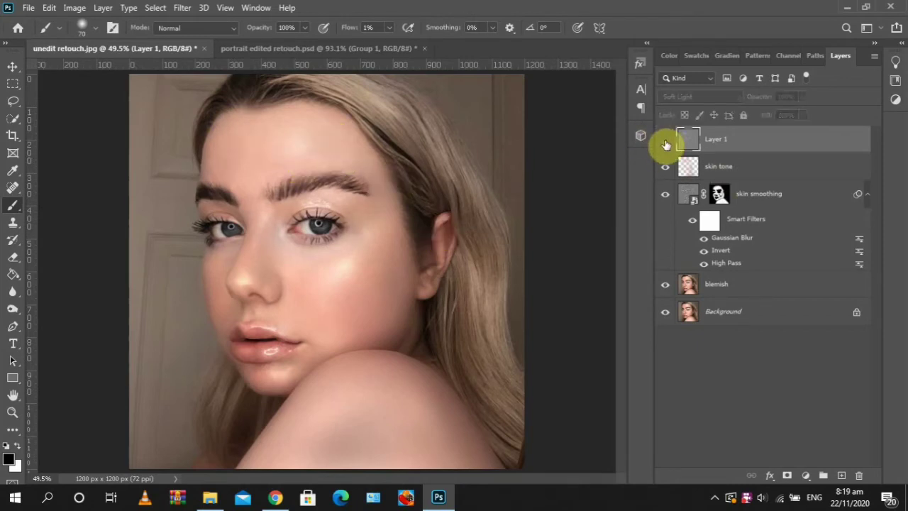
click(666, 143)
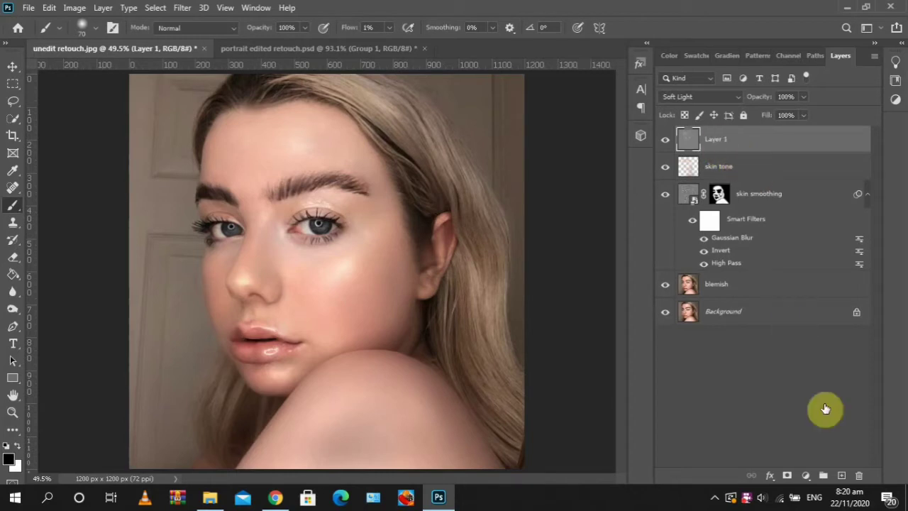
Add a new top layer, stamp all visible layers into it, and convert it for smart filters.
click(841, 475)
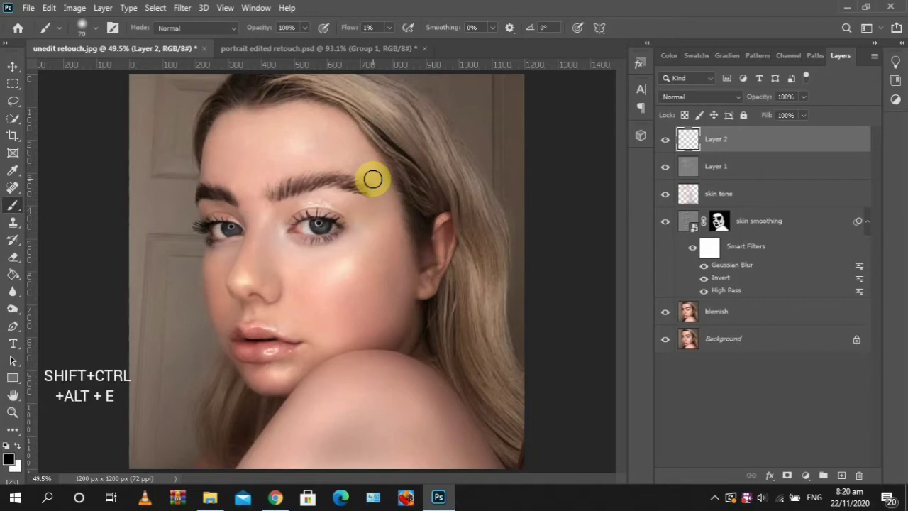
key(ctrl+shift+alt+e)
click(182, 8)
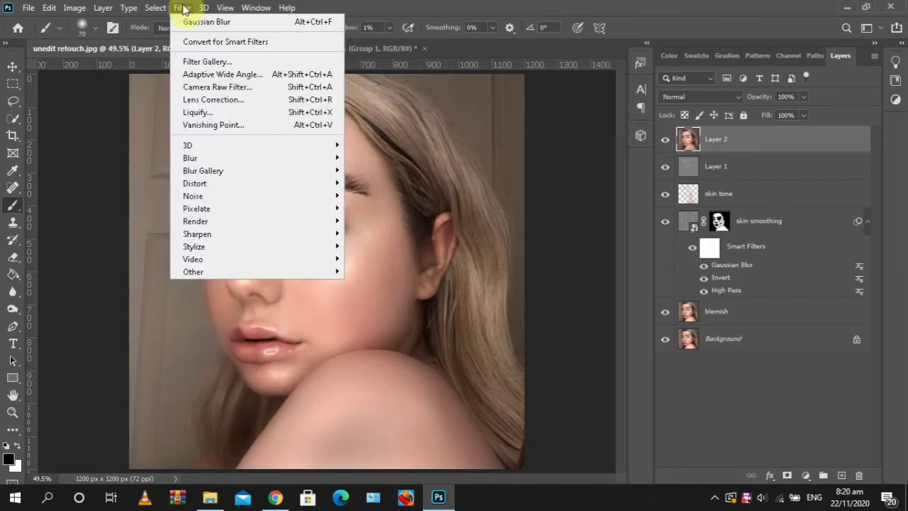
click(206, 44)
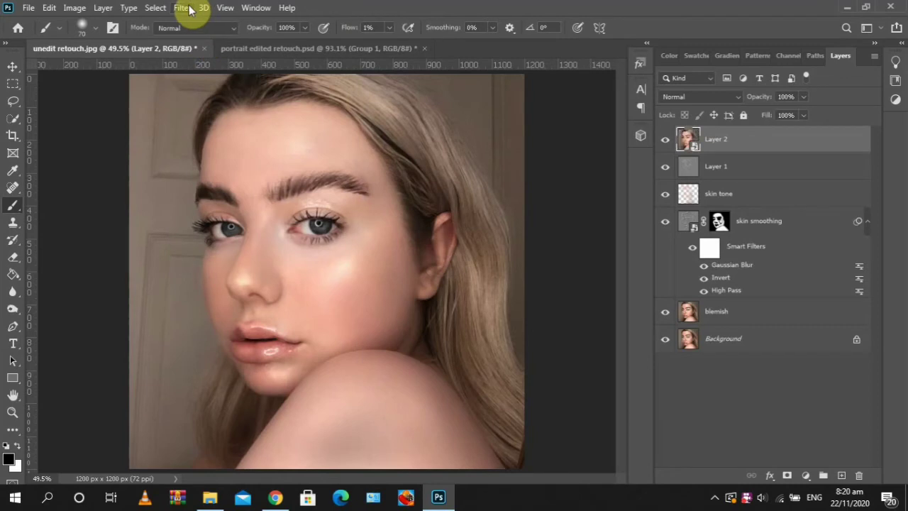
Apply a High Pass filter with a radius of 11.1 pixels to the stamped layer.
click(188, 8)
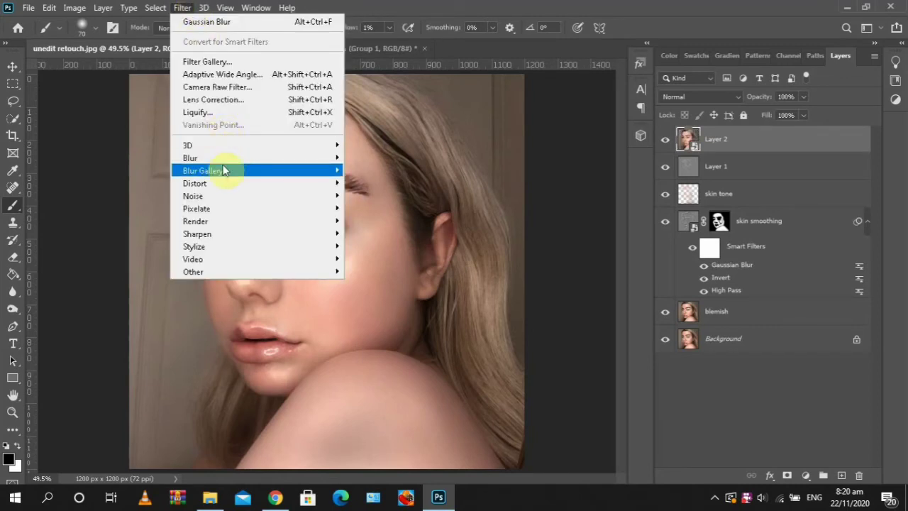
mouse_move(324, 277)
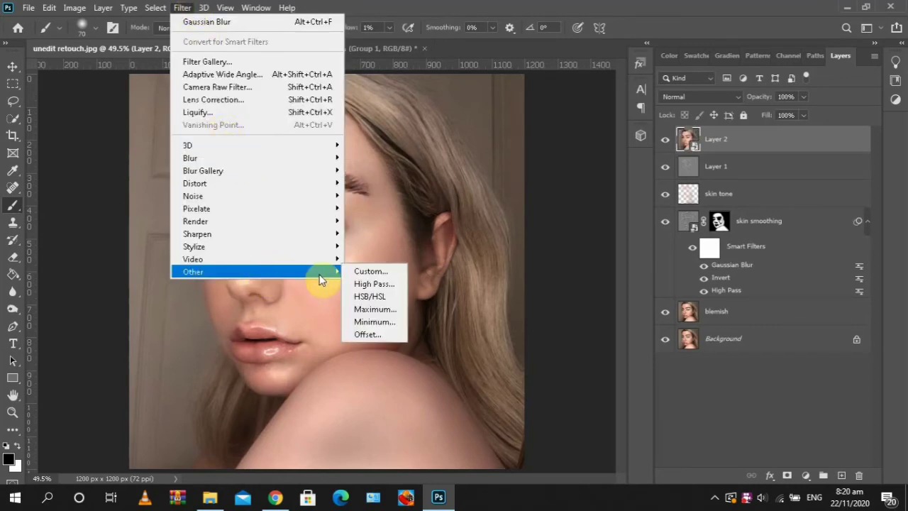
click(355, 283)
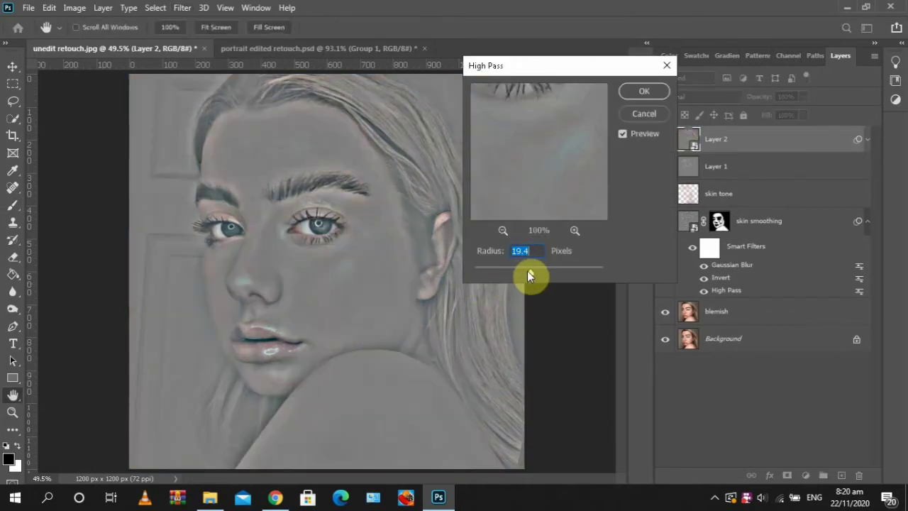
drag(528, 271, 526, 270)
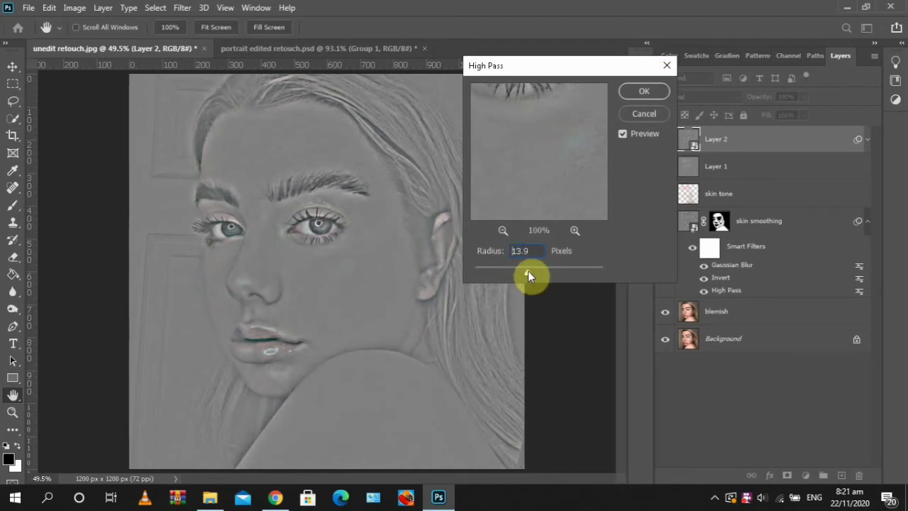
drag(526, 273, 526, 272)
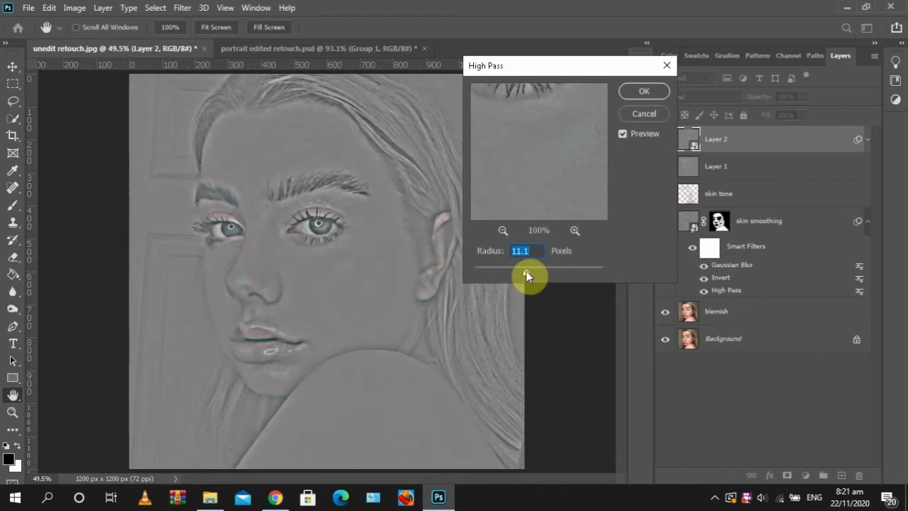
click(642, 95)
key(b)
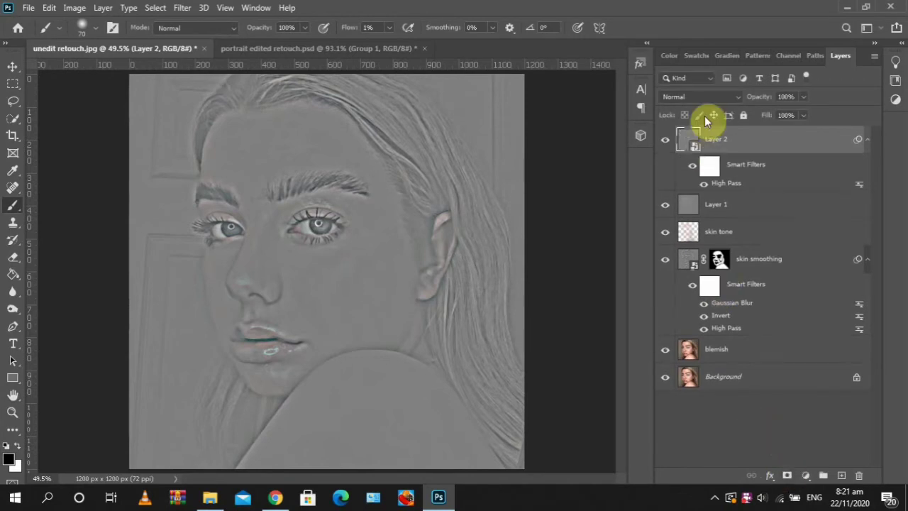
Set the high-pass layer's blend mode to Soft Light and add a layer mask inverted to black.
click(701, 100)
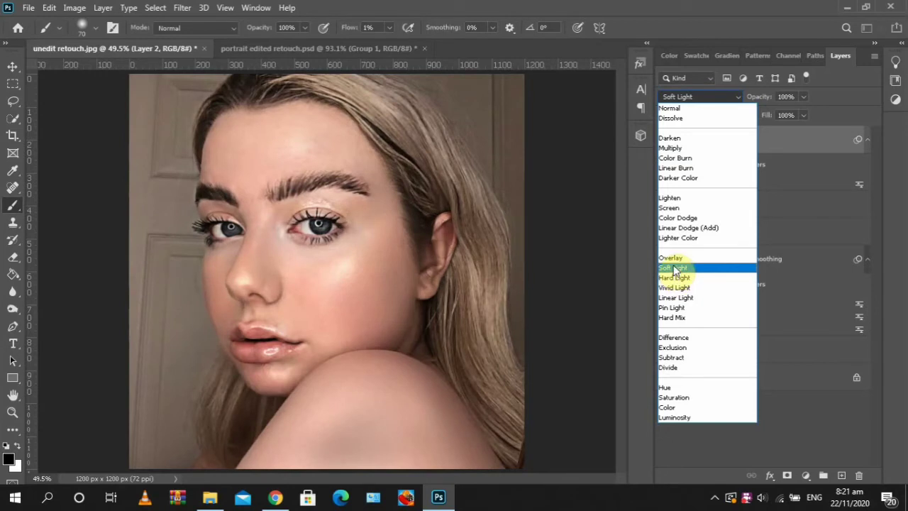
click(674, 269)
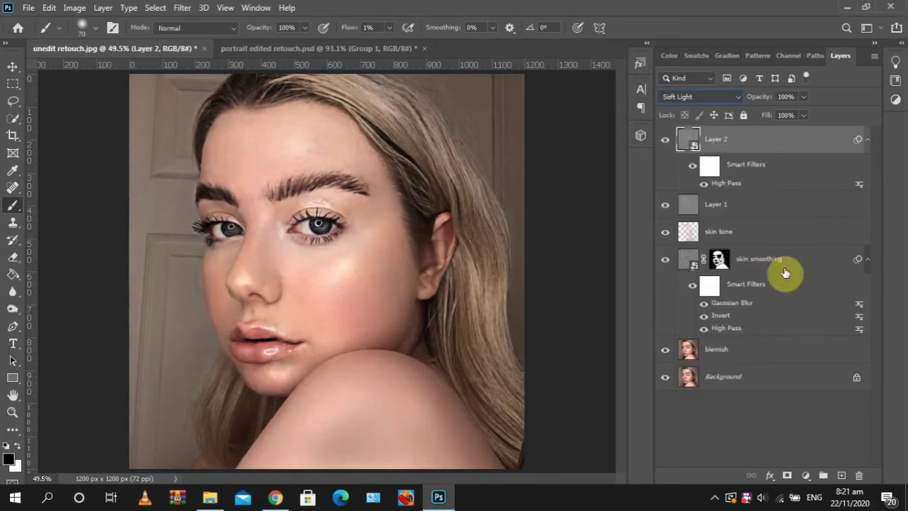
click(787, 476)
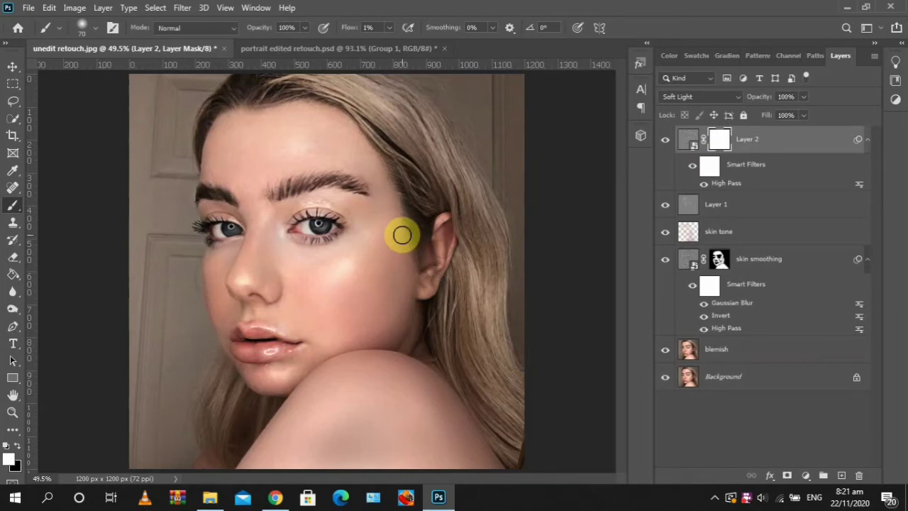
key(ctrl+i)
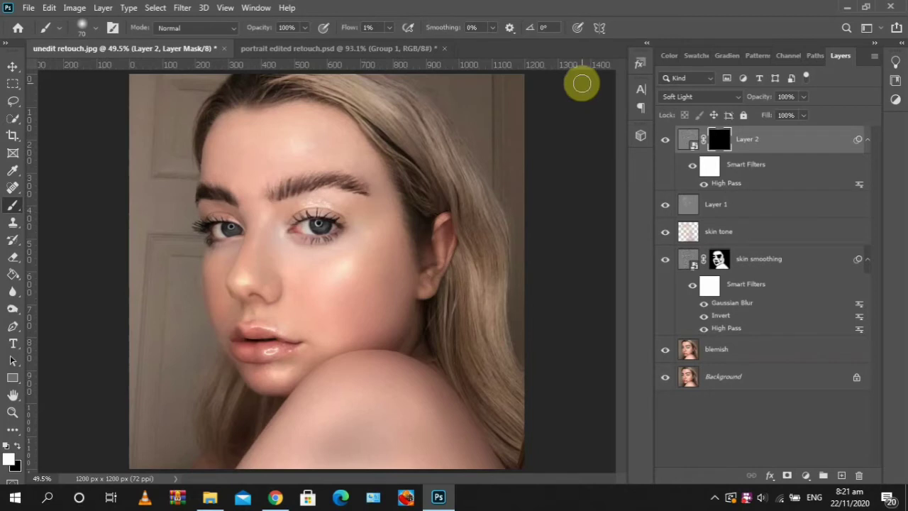
Paint the mask white over the eyes, face, lips and hair with a brush at size 125 and 50% flow to reveal the sharpening.
key(bracketright)
key(bracketright)
key(bracketright)
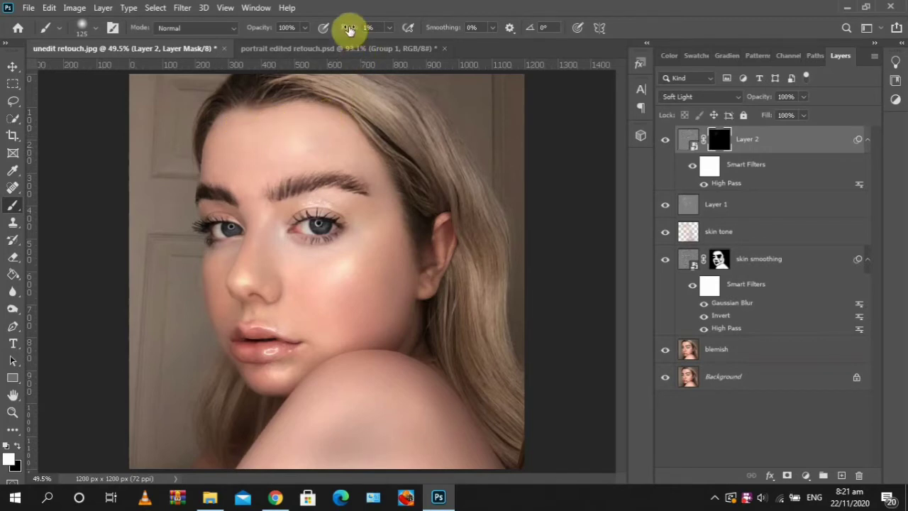
drag(349, 30, 384, 32)
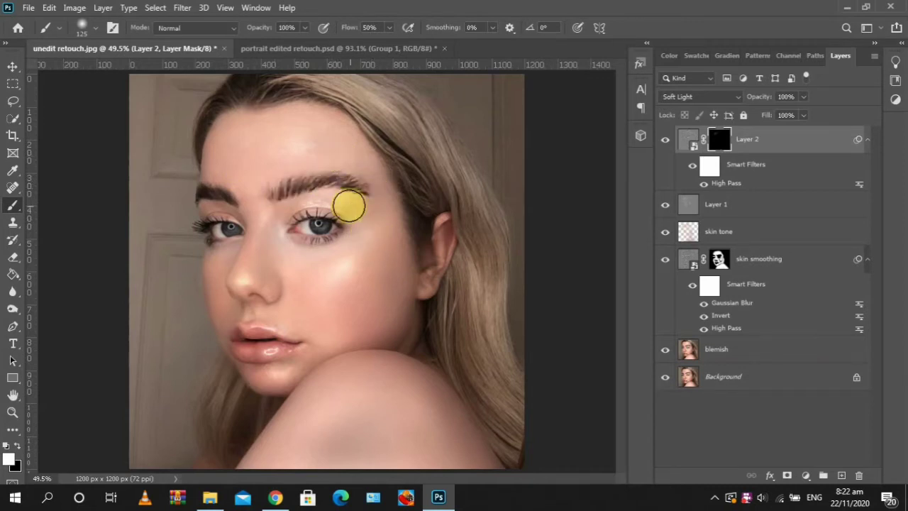
drag(378, 257, 402, 261)
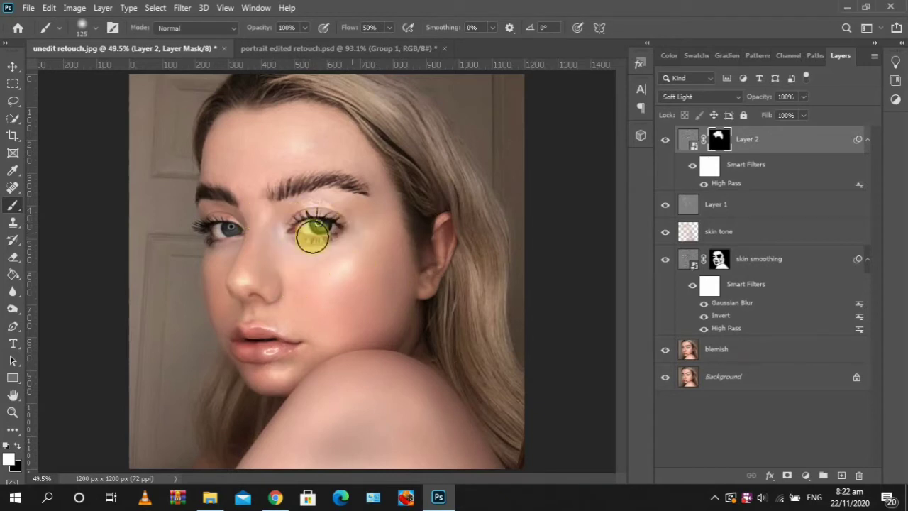
drag(330, 248, 332, 300)
drag(227, 345, 280, 323)
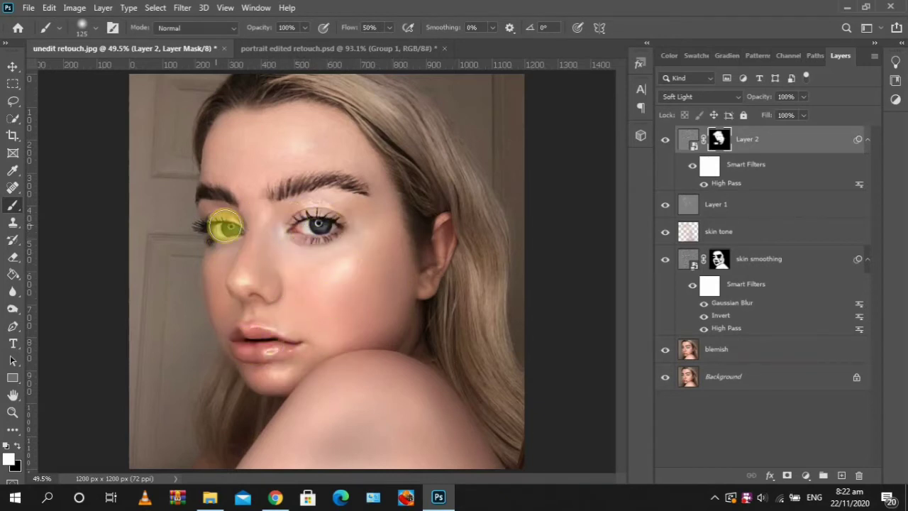
drag(225, 225, 208, 233)
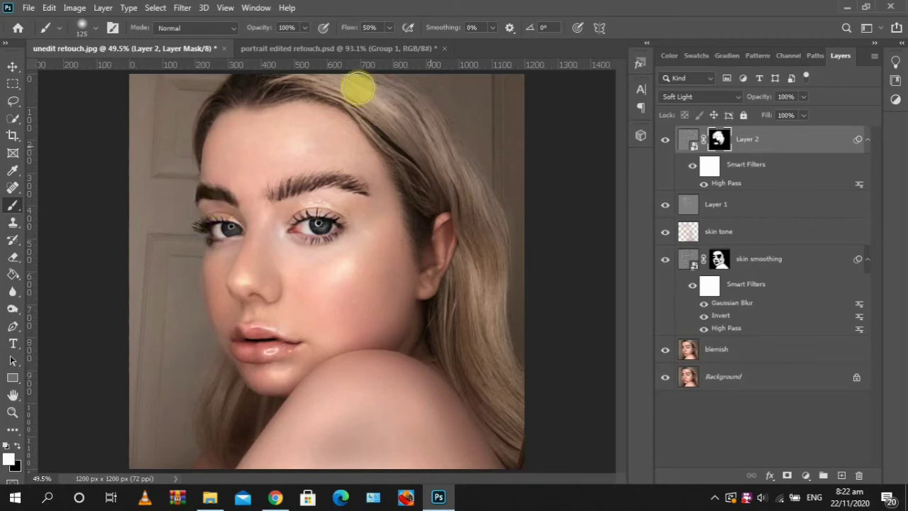
mouse_move(464, 178)
mouse_down()
mouse_move(465, 256)
mouse_move(447, 327)
mouse_move(471, 225)
mouse_up()
mouse_move(320, 82)
mouse_down()
mouse_move(261, 74)
mouse_move(191, 130)
mouse_up()
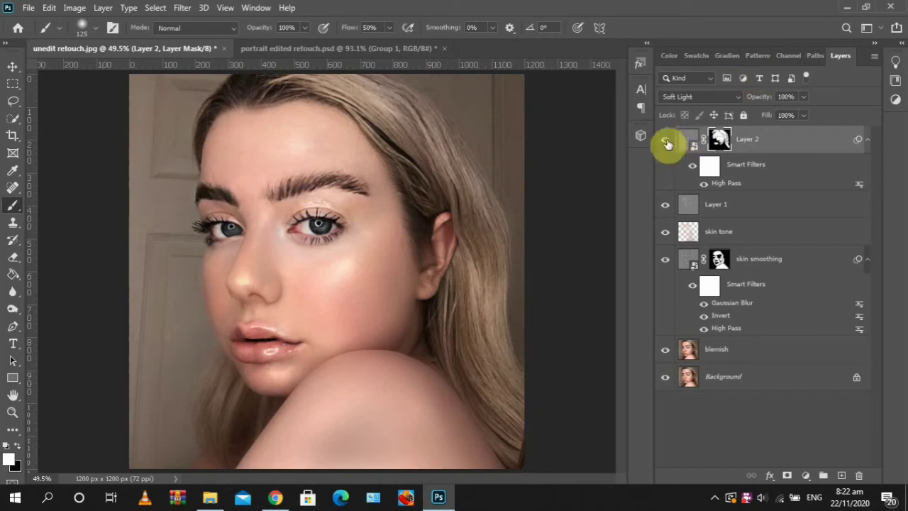
Compare the portrait with the high-pass layer hidden and shown, and set the brush to black at 20% flow.
click(665, 140)
click(665, 140)
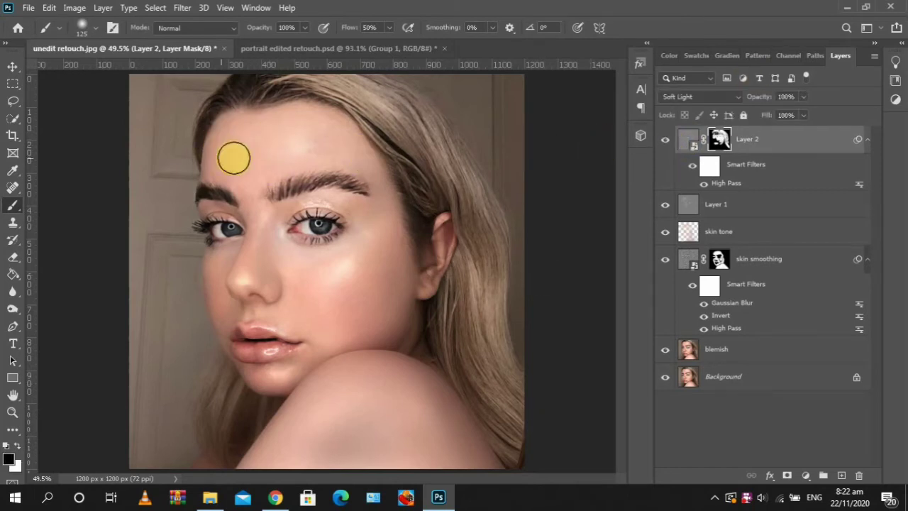
drag(355, 27, 330, 28)
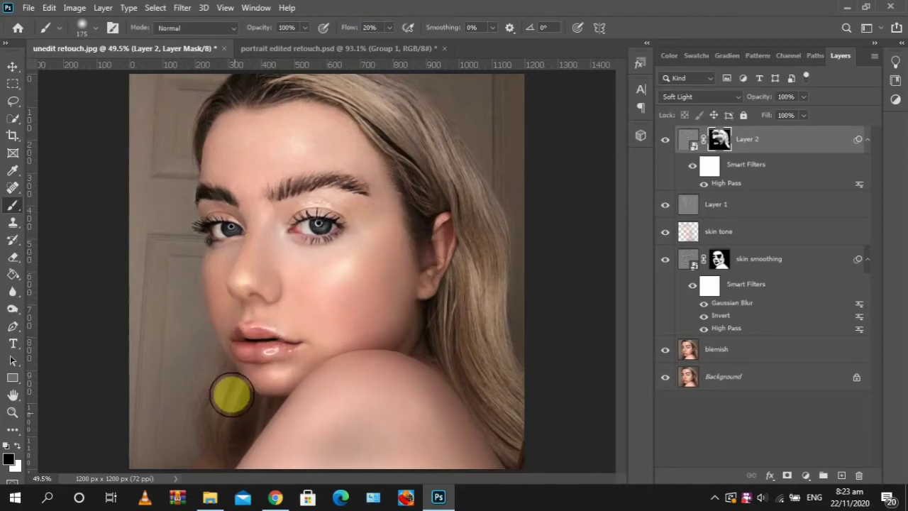
Rename the high-pass layer "sharpen" and add a new empty layer above it.
click(745, 141)
double_click(753, 144)
text(sh)
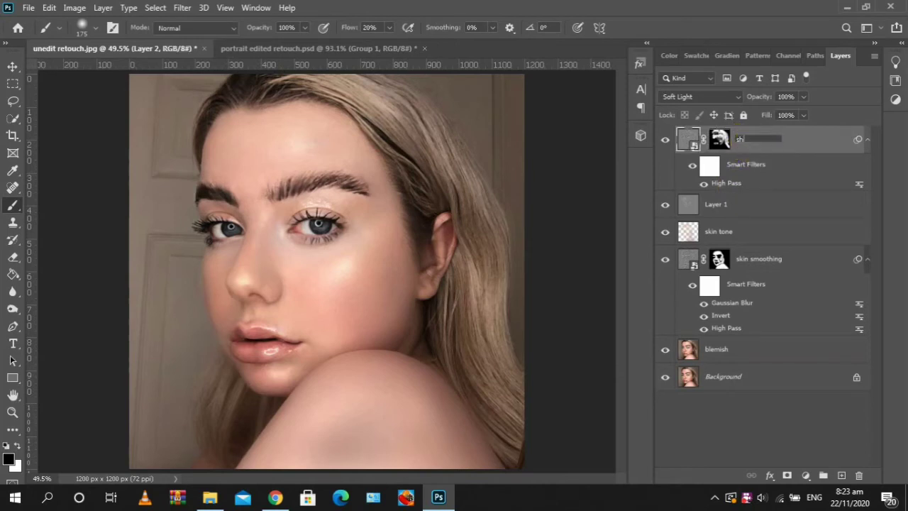
text(arpen)
key(Return)
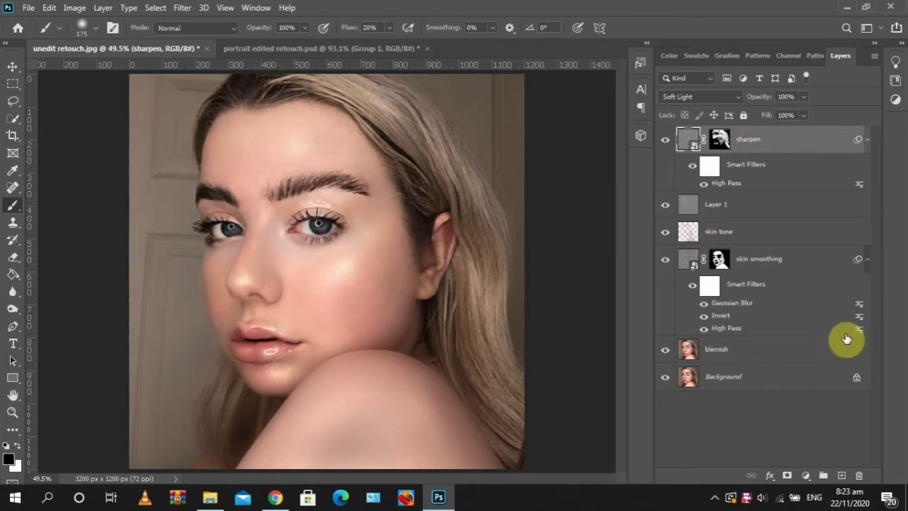
click(842, 476)
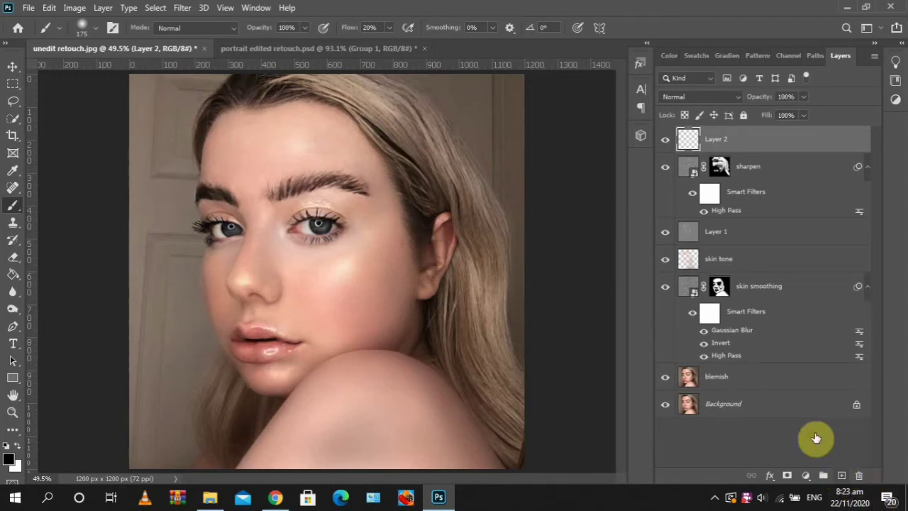
Rename the new empty layer above the sharpen layer "lip color".
double_click(716, 141)
text(lip)
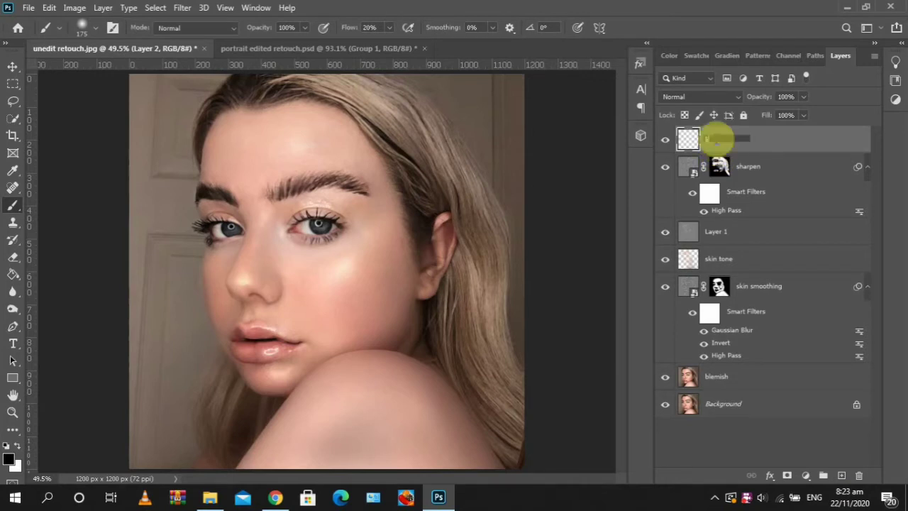
text( color)
key(Return)
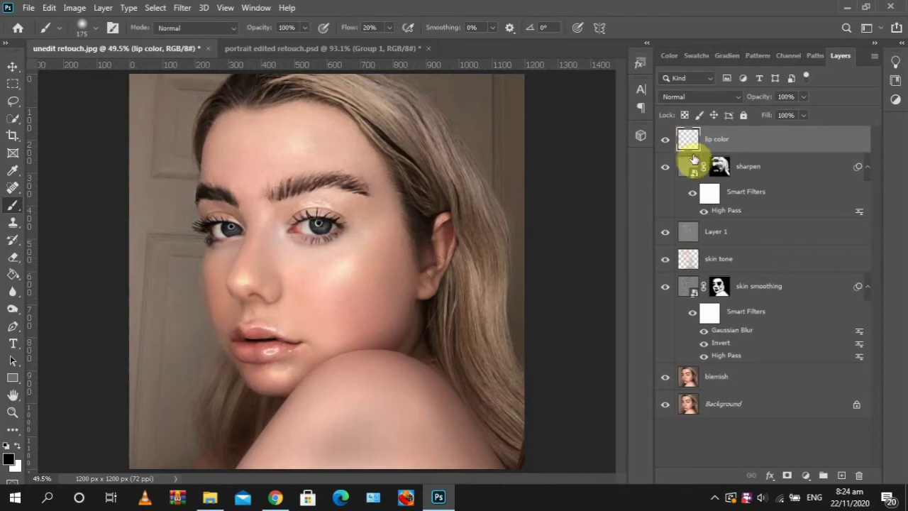
Stamp all visible layers into the "lip color" layer and convert it for smart filters.
key(ctrl+shift+alt+e)
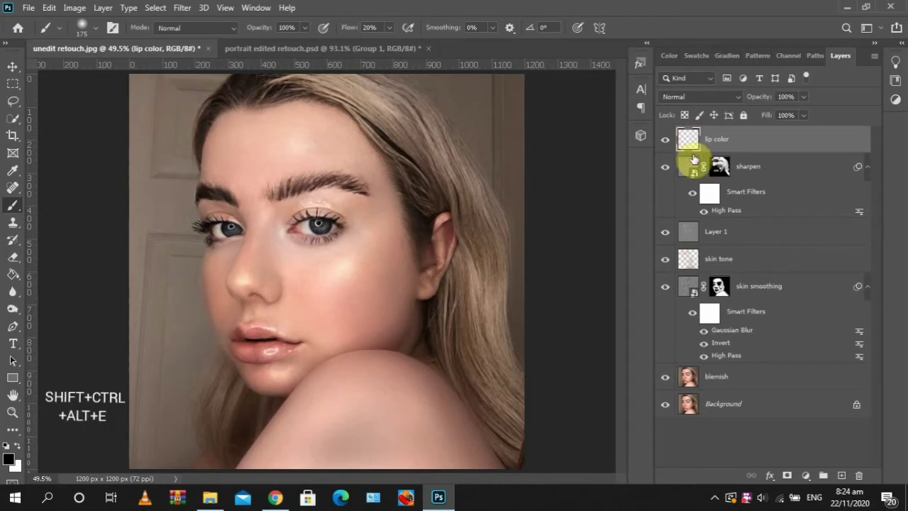
drag(695, 159, 693, 150)
click(186, 8)
click(202, 44)
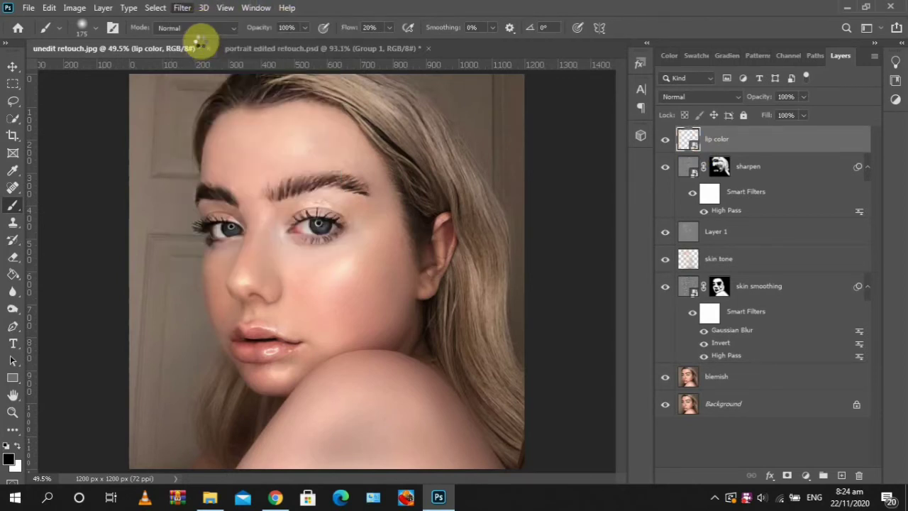
Apply a Camera Raw filter to the lip color layer with HSL saturation Reds +100, Oranges +100, Yellows +73, Purples +100 and Magentas -100.
click(183, 8)
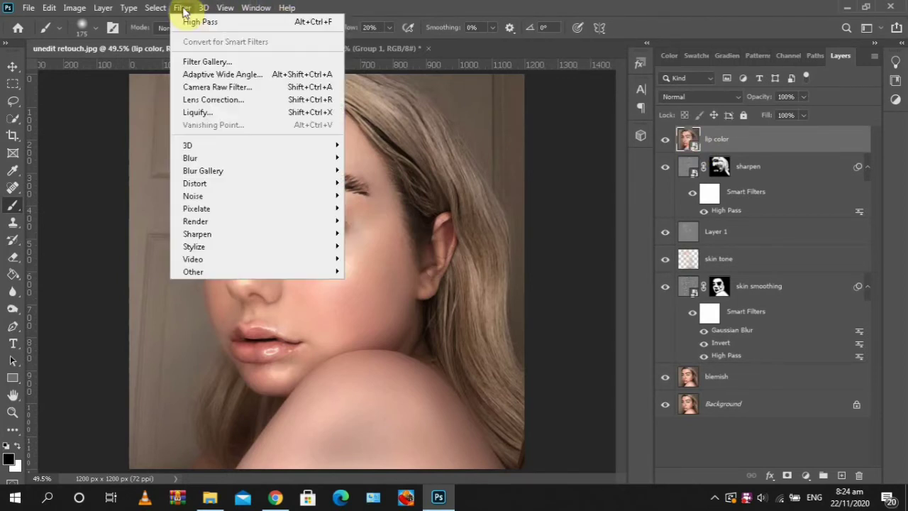
click(208, 86)
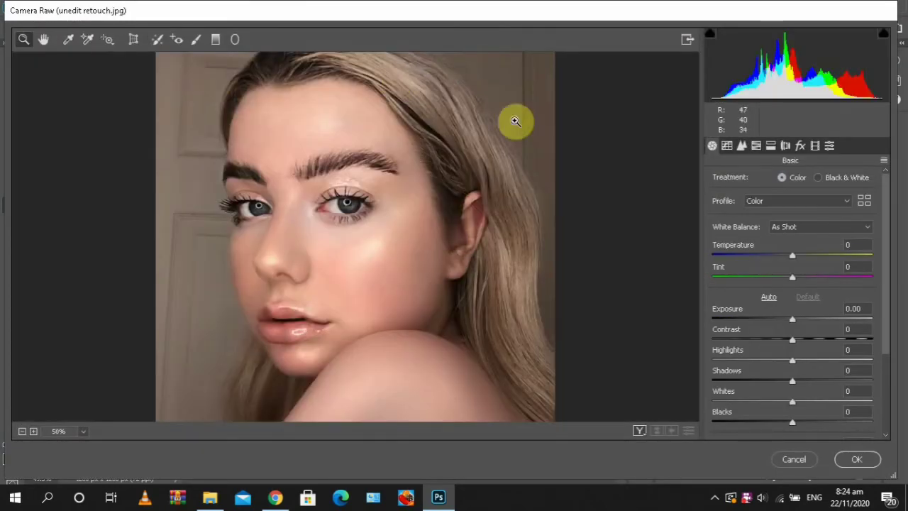
click(757, 146)
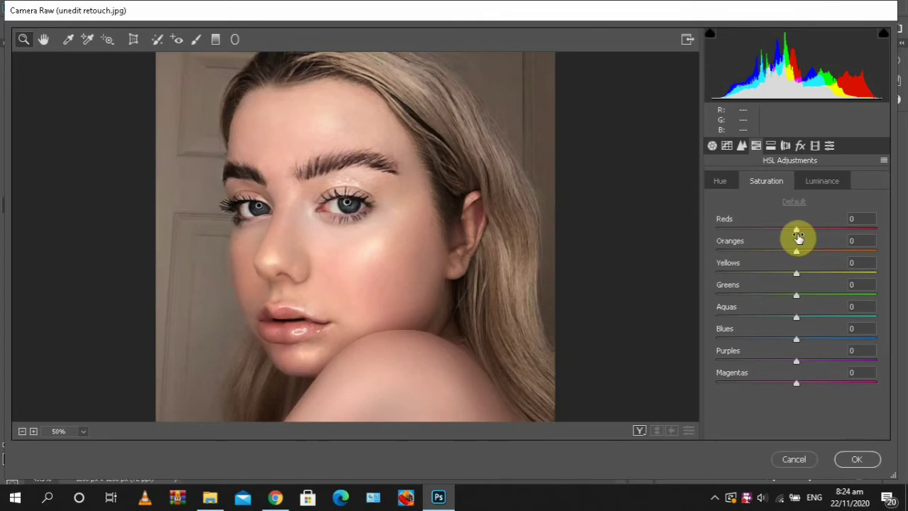
drag(798, 236, 872, 227)
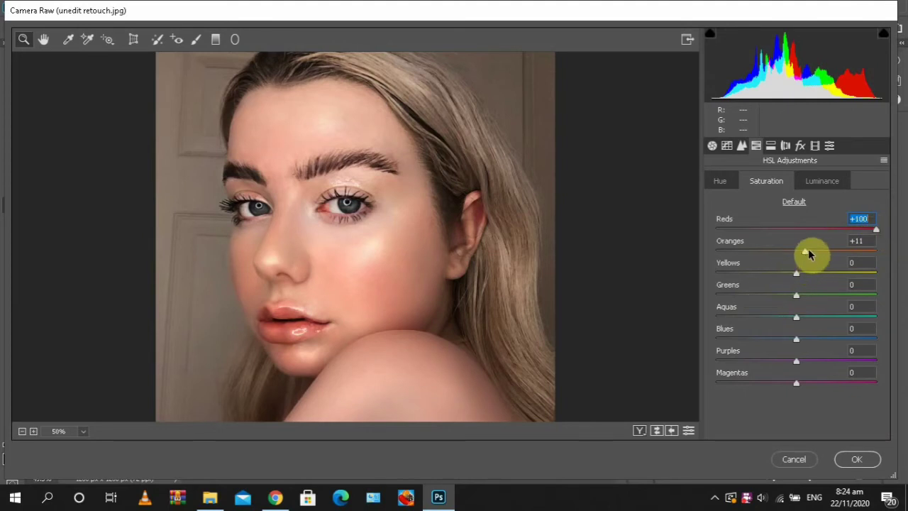
drag(808, 254, 878, 250)
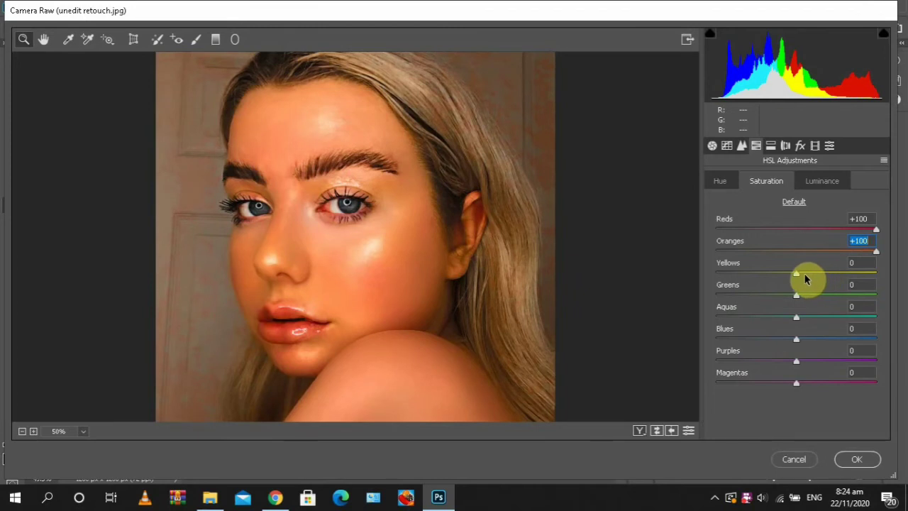
drag(802, 276, 835, 274)
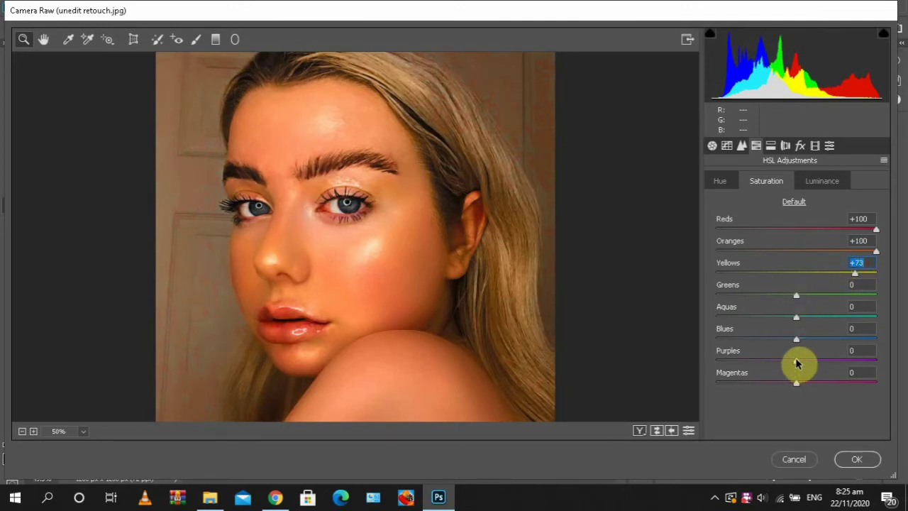
drag(796, 360, 867, 361)
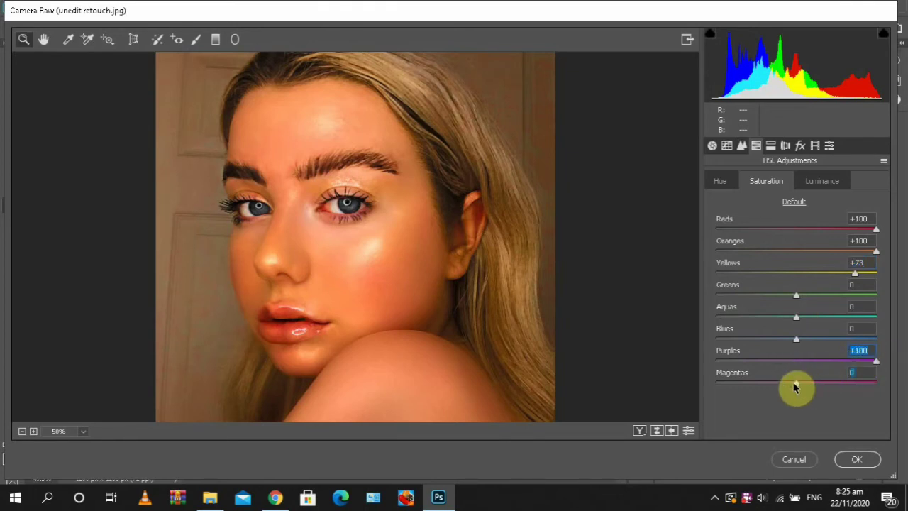
drag(796, 383, 685, 377)
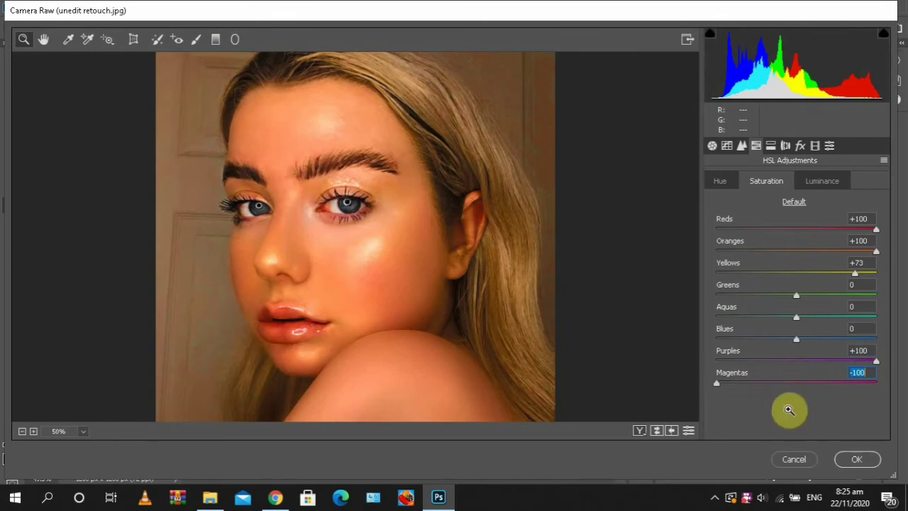
click(854, 459)
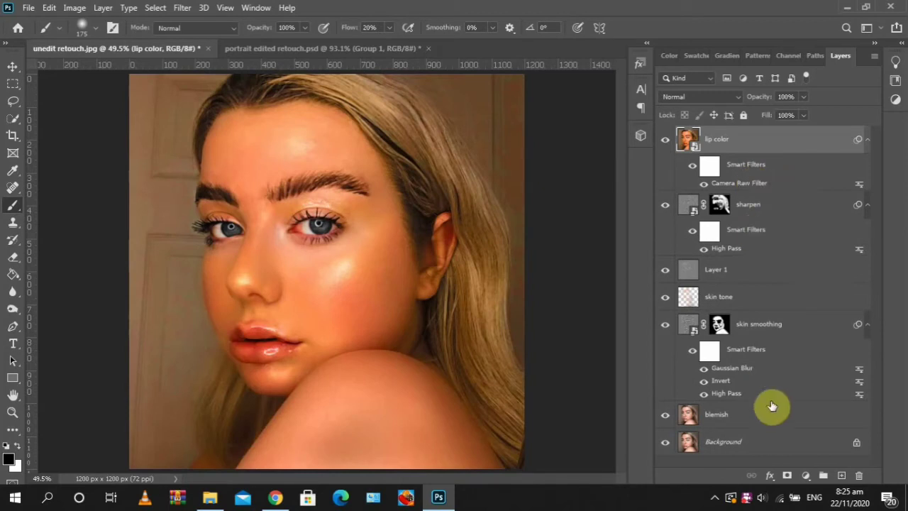
Add a layer mask inverted to black to the lip color layer and paint it white over the lower lip at 20% flow.
click(787, 476)
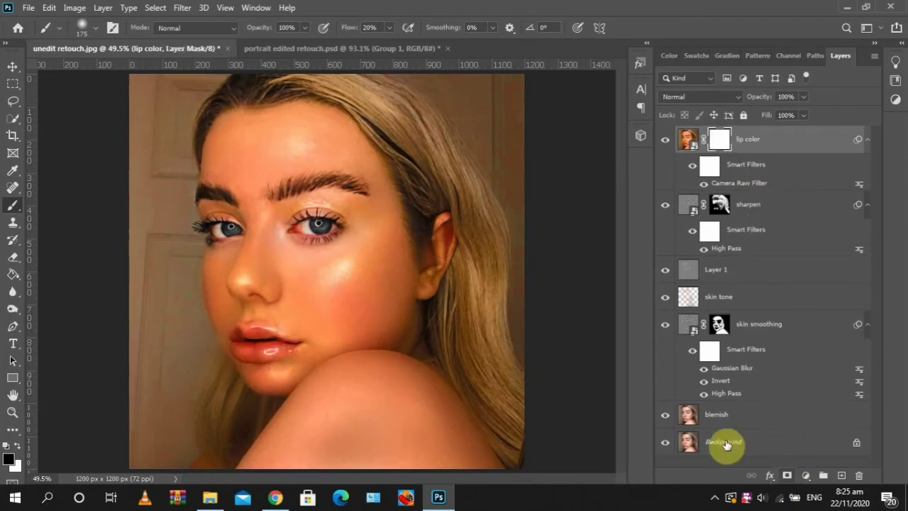
key(ctrl+i)
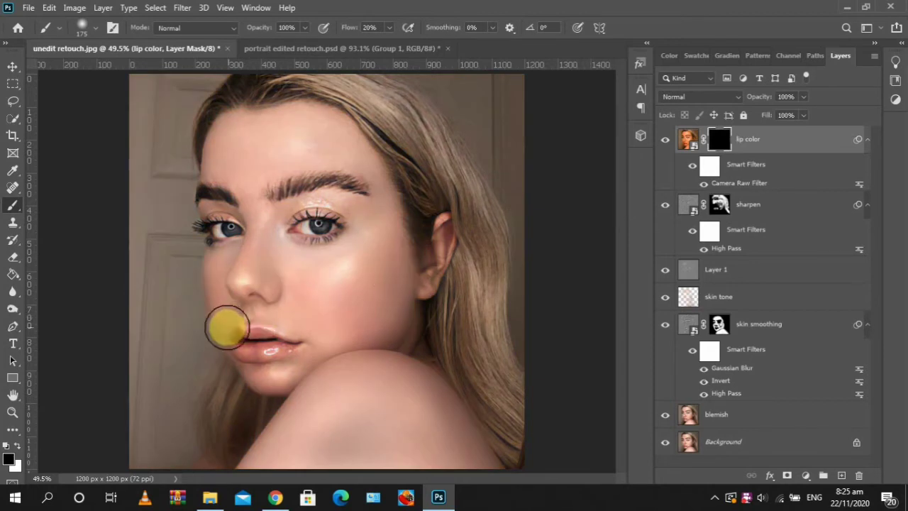
key(ctrl+plus)
key(ctrl+plus)
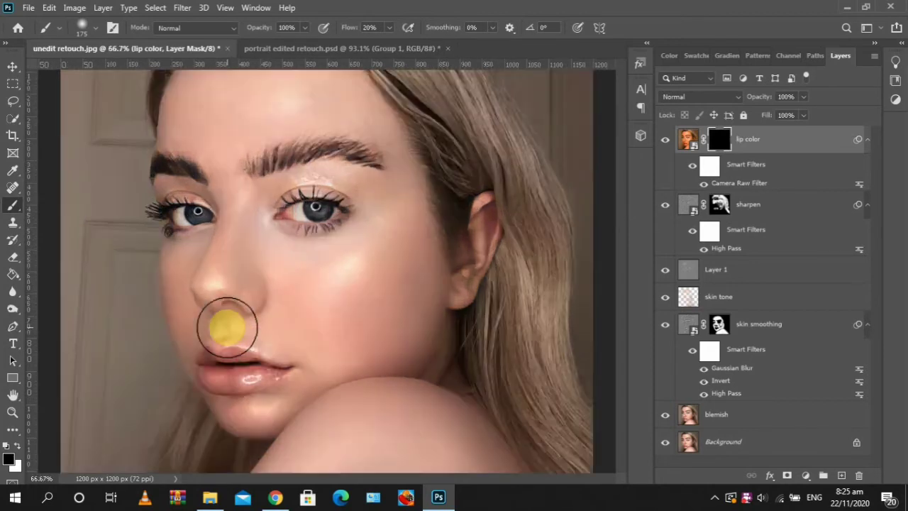
key(ctrl+plus)
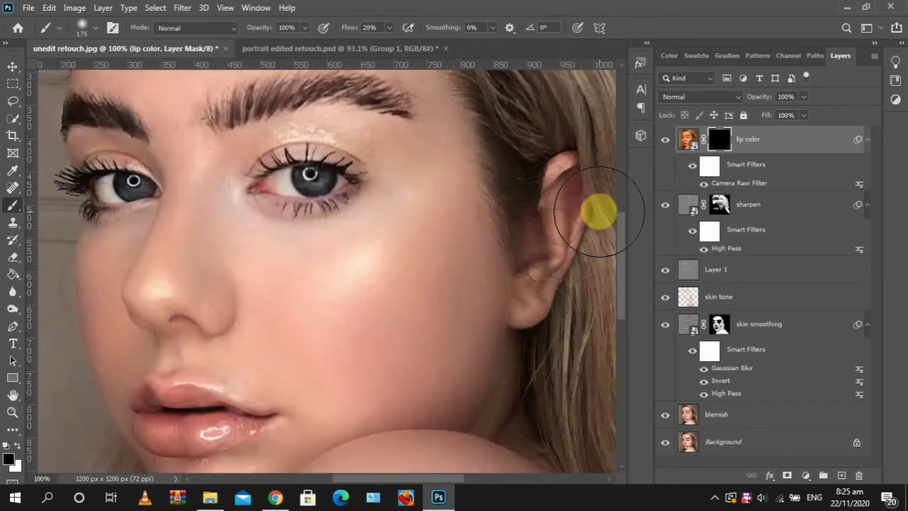
drag(629, 239, 604, 272)
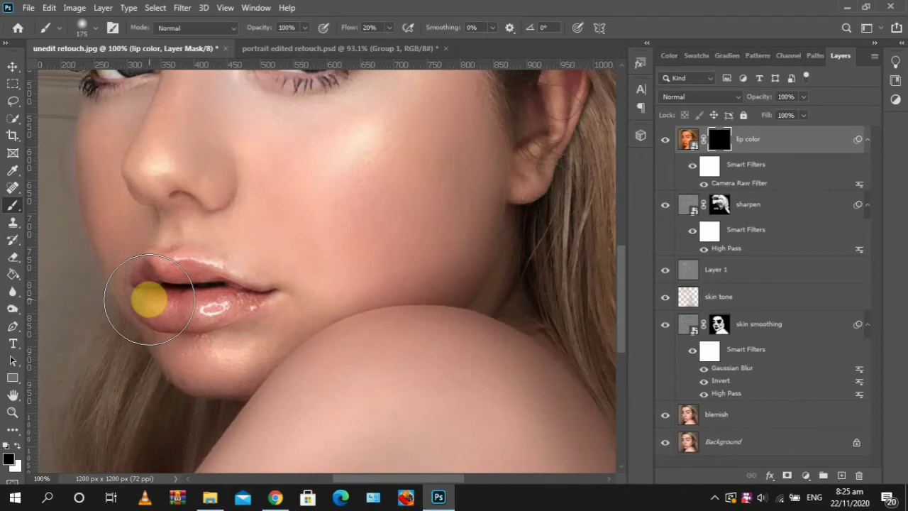
key(bracketleft)
key(bracketleft)
key(bracketleft)
key(bracketleft)
mouse_move(148, 300)
mouse_down()
mouse_move(188, 318)
mouse_move(240, 301)
mouse_move(188, 304)
mouse_move(204, 309)
mouse_move(194, 316)
mouse_move(210, 318)
mouse_move(188, 320)
mouse_move(209, 307)
mouse_up()
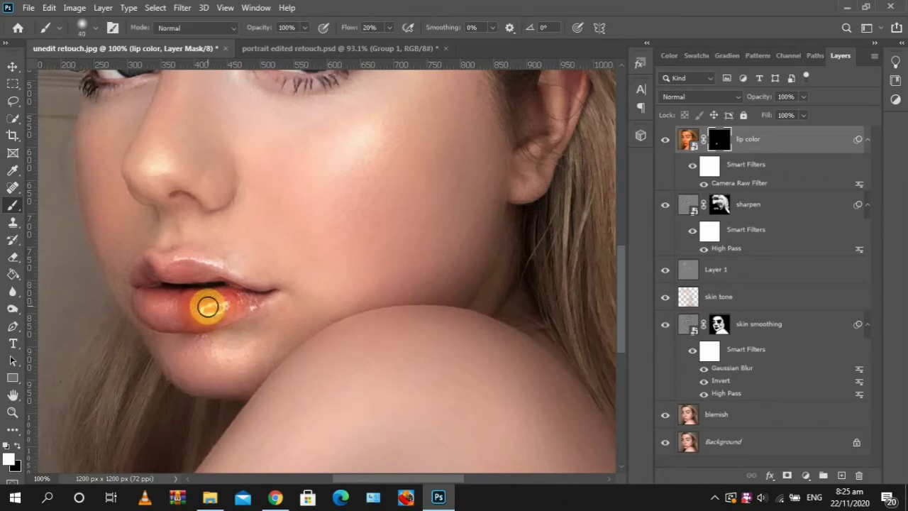
mouse_move(208, 306)
mouse_down()
mouse_move(248, 304)
mouse_move(181, 325)
mouse_move(198, 316)
mouse_move(178, 317)
mouse_move(204, 312)
mouse_move(181, 304)
mouse_move(202, 300)
mouse_move(154, 297)
mouse_move(171, 301)
mouse_move(163, 324)
mouse_move(173, 317)
mouse_move(158, 302)
mouse_move(202, 297)
mouse_move(236, 310)
mouse_move(270, 294)
mouse_move(219, 321)
mouse_move(161, 328)
mouse_move(143, 315)
mouse_move(155, 323)
mouse_move(139, 293)
mouse_move(138, 312)
mouse_move(142, 295)
mouse_move(183, 299)
mouse_up()
key(bracketleft)
key(bracketleft)
key(bracketleft)
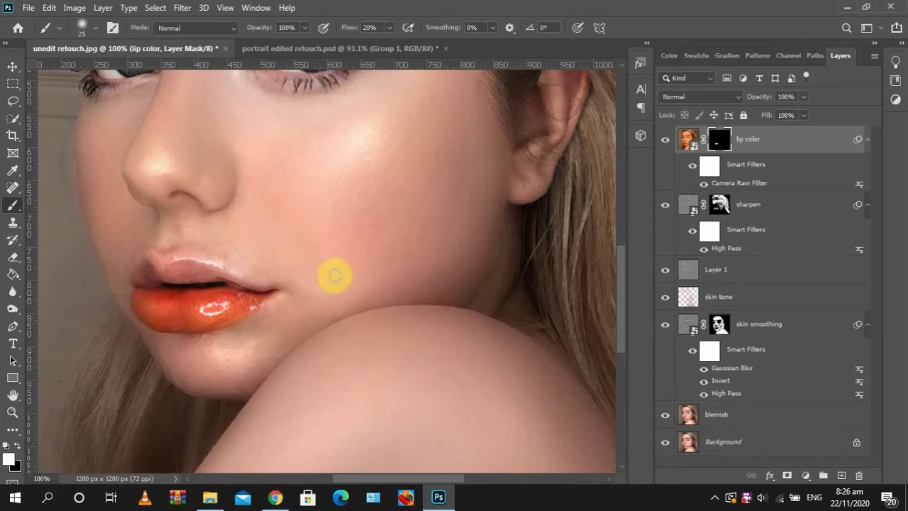
Paint a stroke past the corner of the mouth onto the cheek, and erase it from the mask with black at 100% flow.
drag(298, 285, 397, 248)
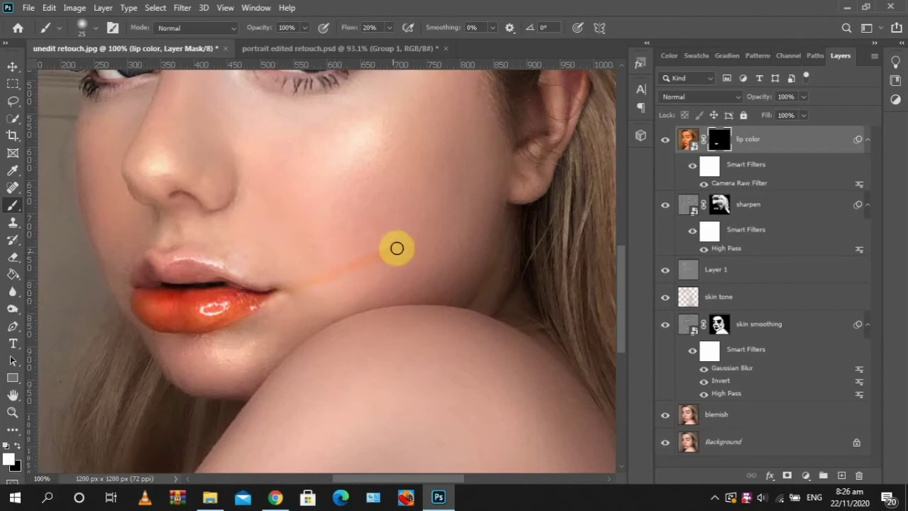
key(x)
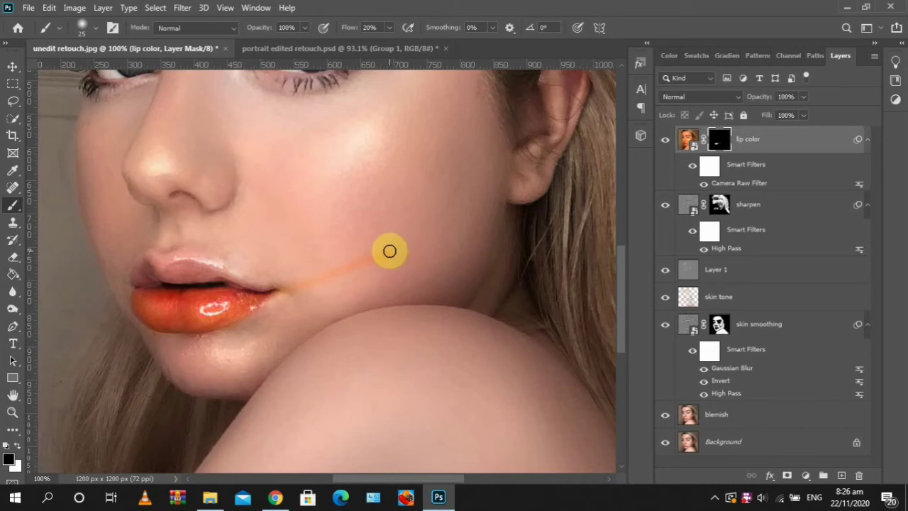
mouse_move(389, 250)
mouse_down()
mouse_move(345, 259)
mouse_move(388, 255)
mouse_up()
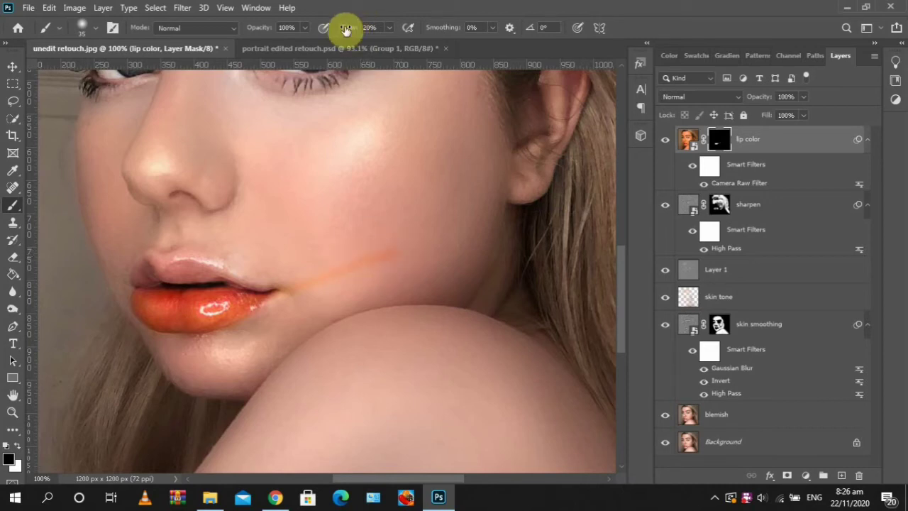
drag(346, 29, 467, 27)
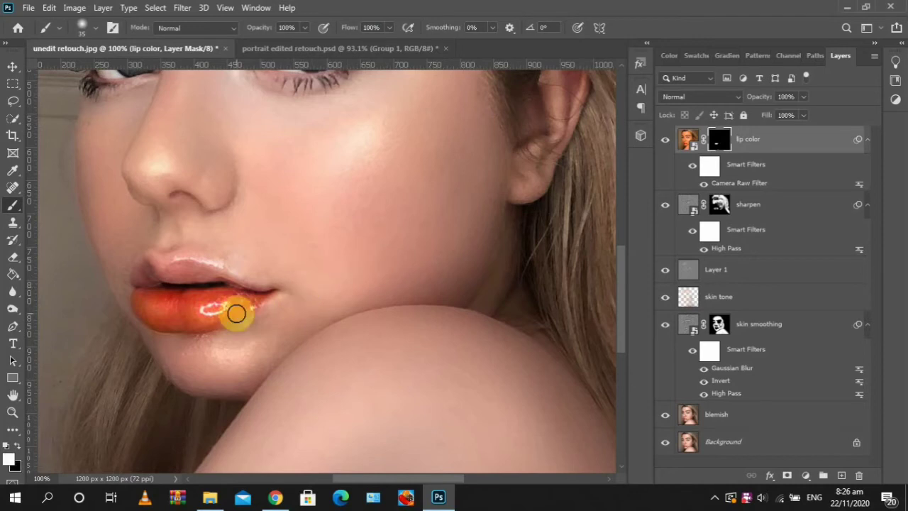
Paint the mask white over the upper lip with a brush of size 15 to 20 at 30% flow.
key(x)
drag(345, 26, 291, 29)
key(bracketleft)
key(bracketleft)
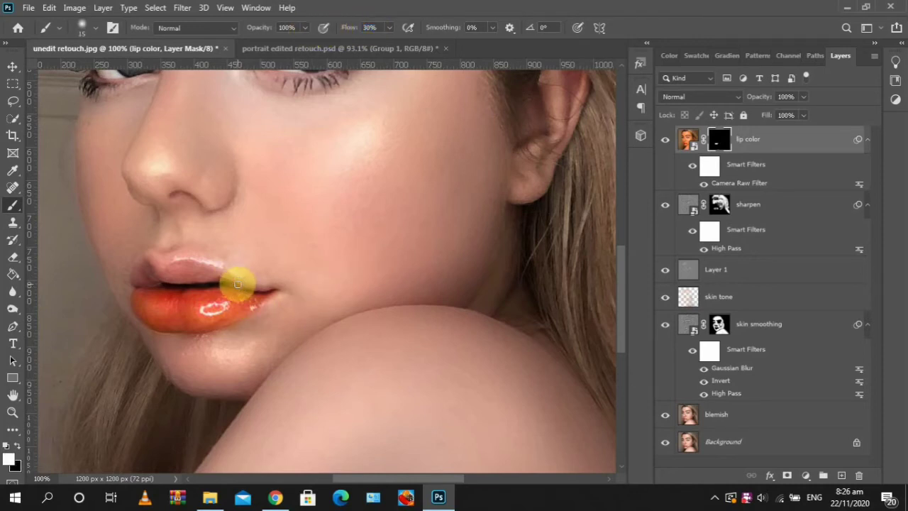
mouse_move(229, 278)
mouse_down()
mouse_move(188, 265)
mouse_move(242, 281)
mouse_move(203, 267)
mouse_move(167, 269)
mouse_move(203, 270)
mouse_move(211, 275)
mouse_move(186, 275)
mouse_move(208, 279)
mouse_move(159, 266)
mouse_move(170, 277)
mouse_move(140, 264)
mouse_move(147, 276)
mouse_move(137, 282)
mouse_move(152, 271)
mouse_move(159, 281)
mouse_move(154, 288)
mouse_move(149, 275)
mouse_move(139, 285)
mouse_move(142, 265)
mouse_move(265, 293)
mouse_up()
key(bracketright)
key(bracketright)
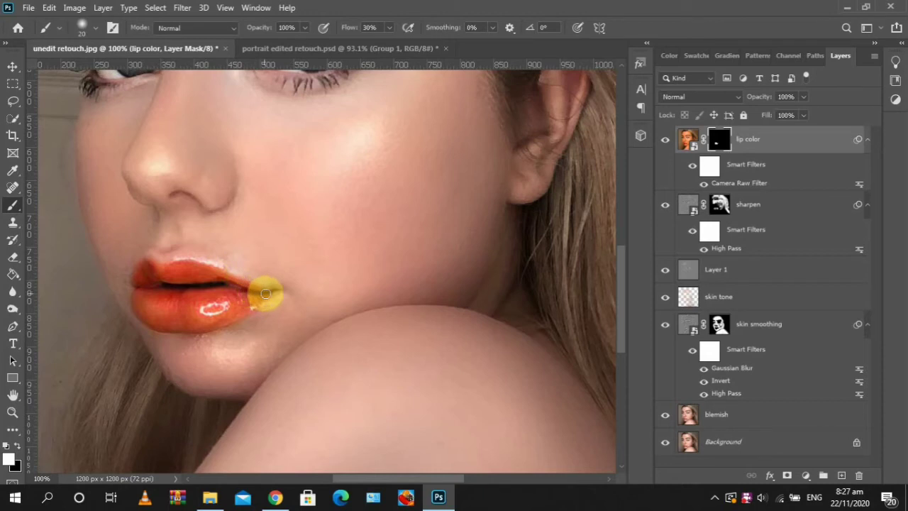
Soften the lip color layer by setting its opacity to 64% and its fill to 71%.
key(ctrl+0)
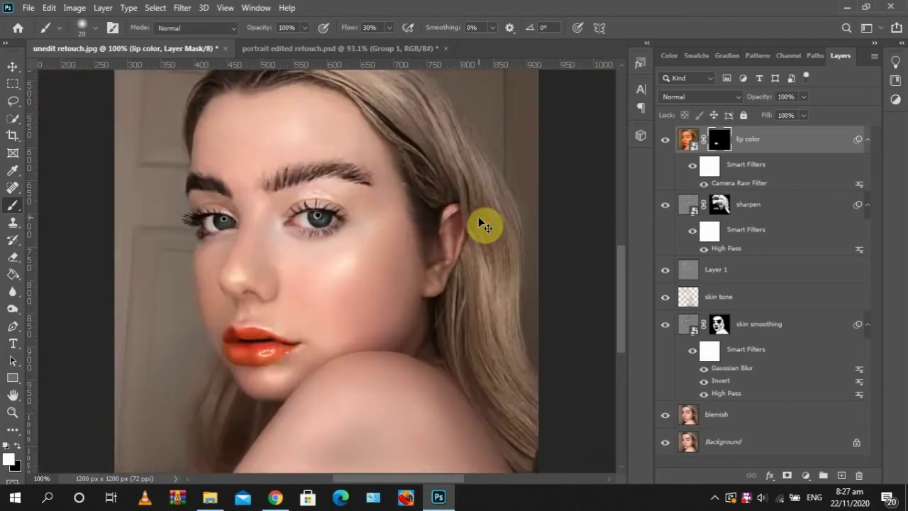
key(ctrl+0)
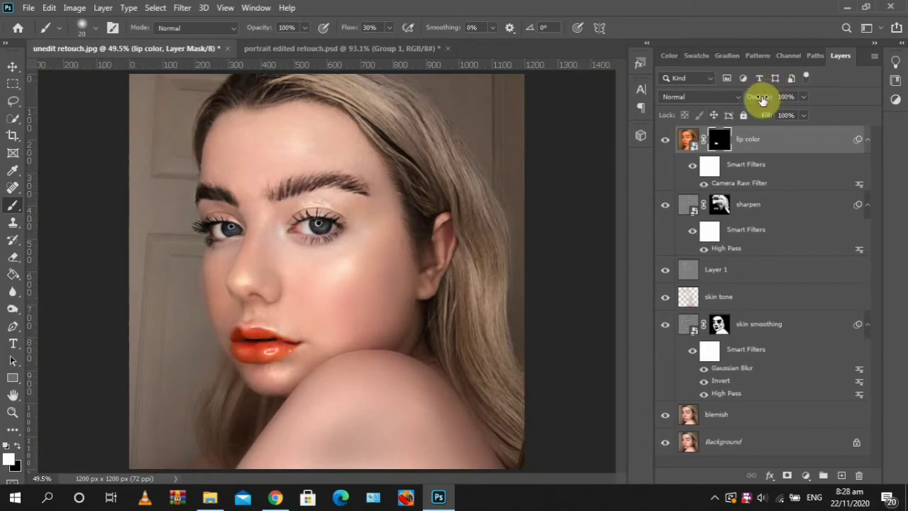
drag(762, 100, 752, 101)
mouse_move(756, 100)
mouse_down()
mouse_move(761, 117)
mouse_move(753, 116)
mouse_move(762, 102)
mouse_up()
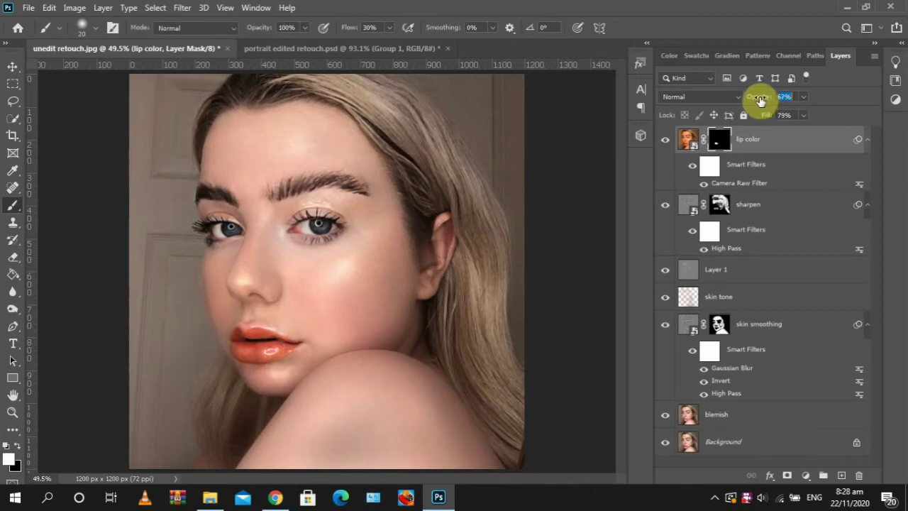
drag(760, 101, 759, 104)
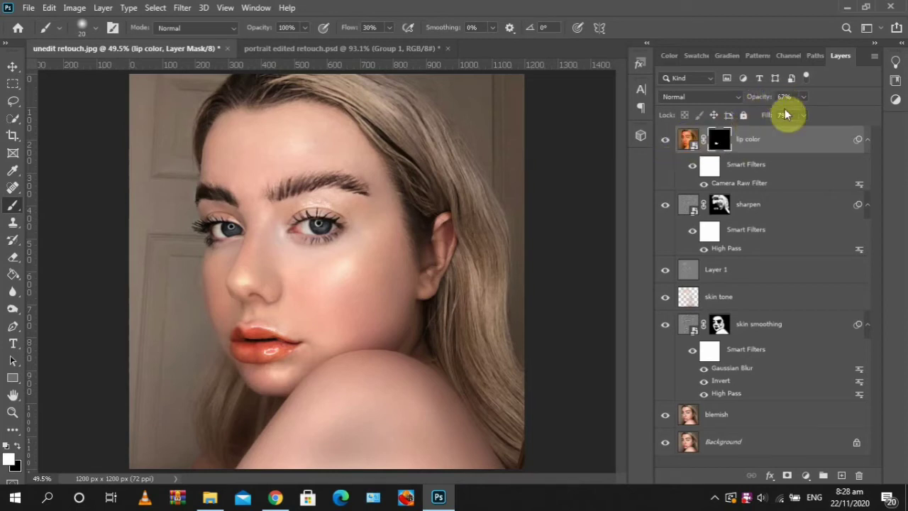
click(666, 141)
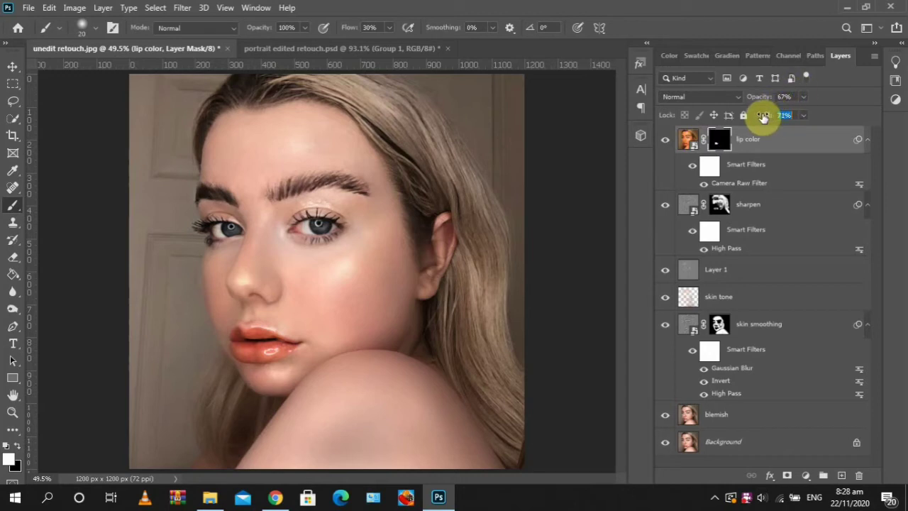
drag(764, 117, 762, 98)
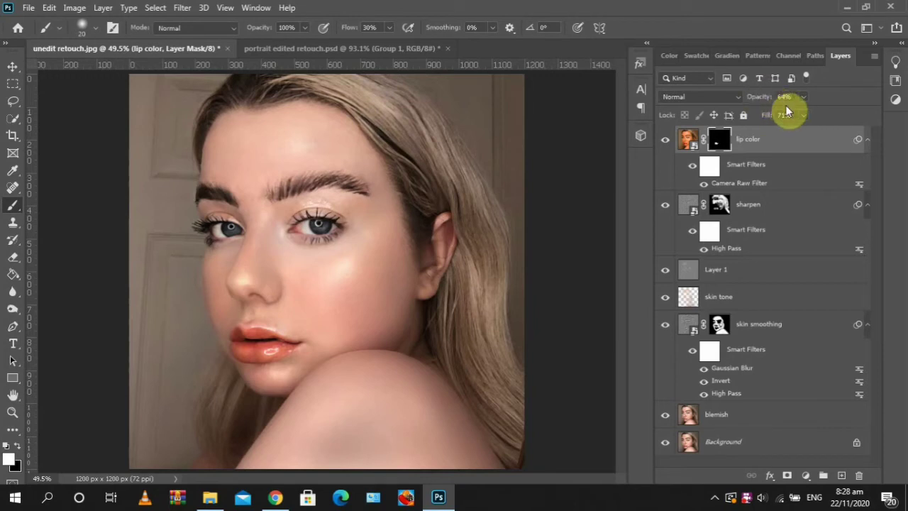
Compare the portrait with the lip color layer hidden and shown, and add a new empty layer above it.
click(665, 144)
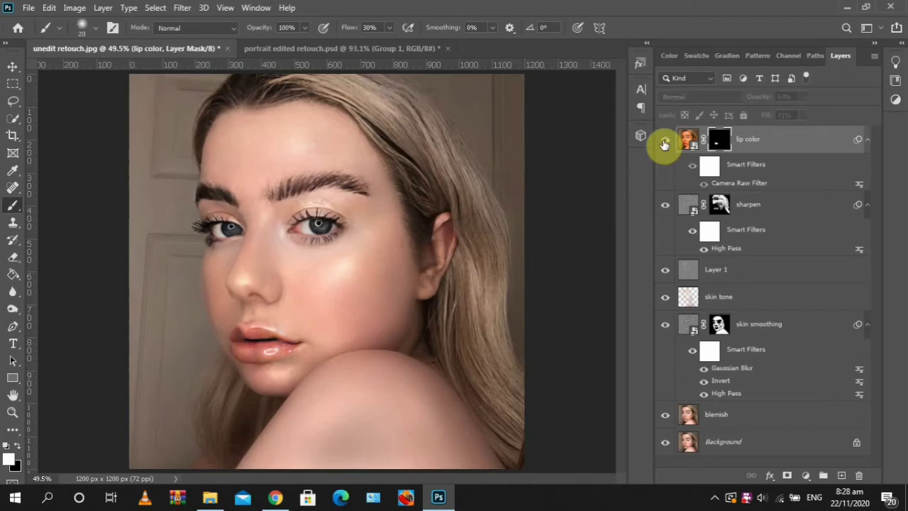
click(664, 144)
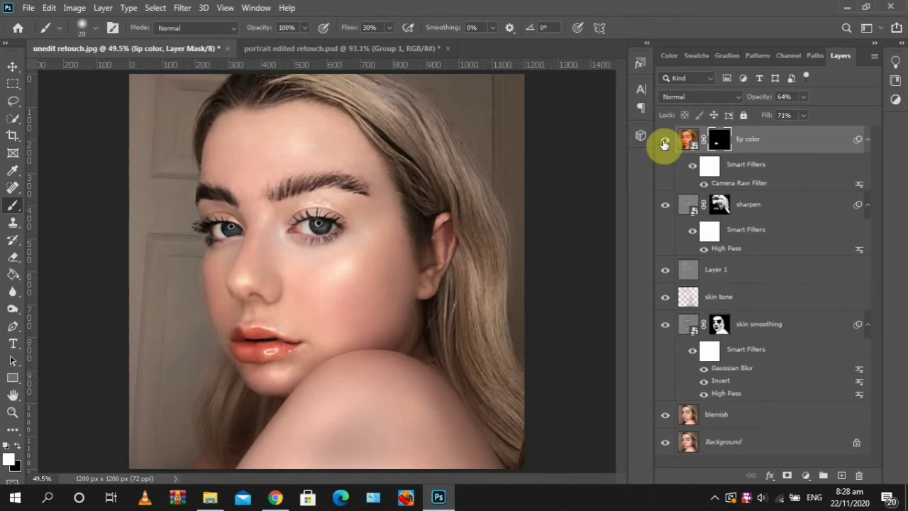
key(ctrl+shift+alt+n)
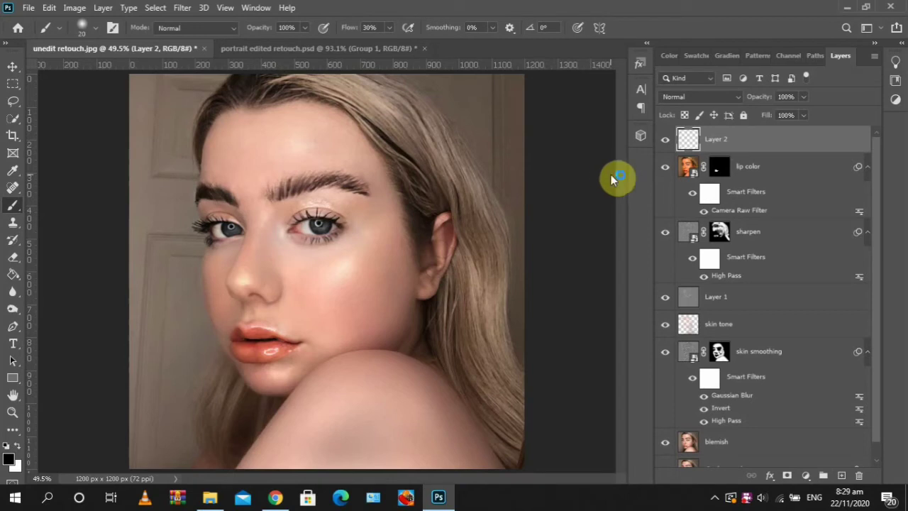
Convert the merged portrait layer above the lip color layer for smart filters and open it in Camera Raw.
click(182, 8)
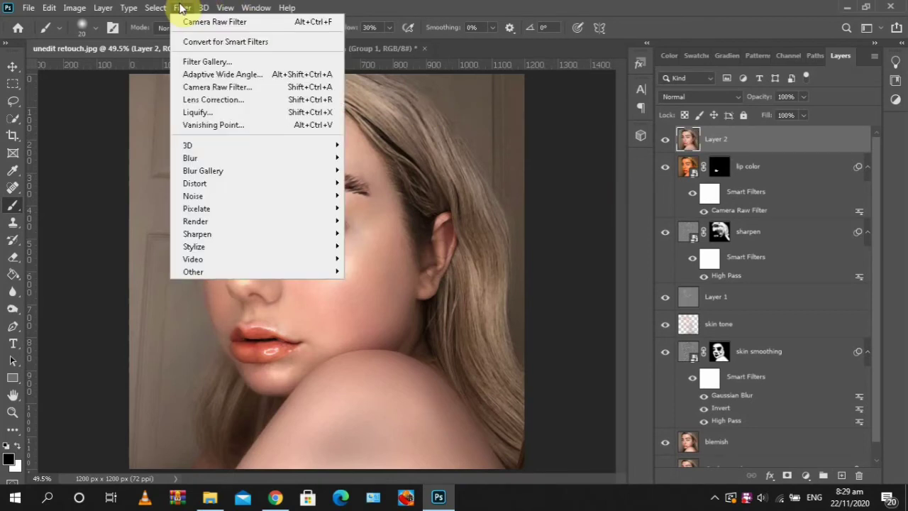
click(205, 43)
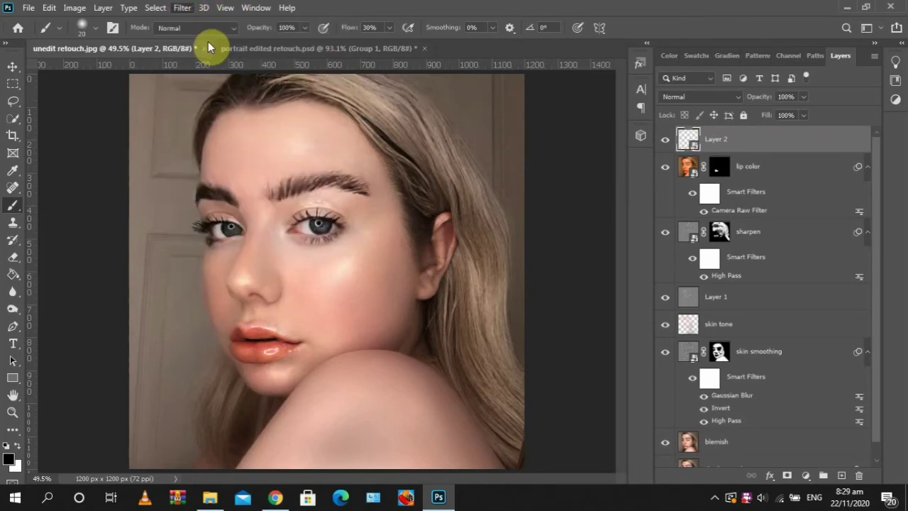
click(187, 9)
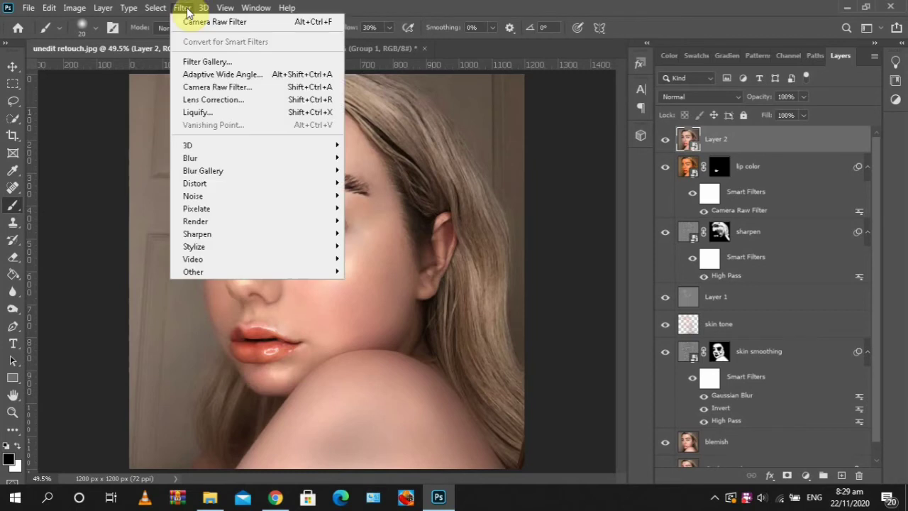
click(213, 86)
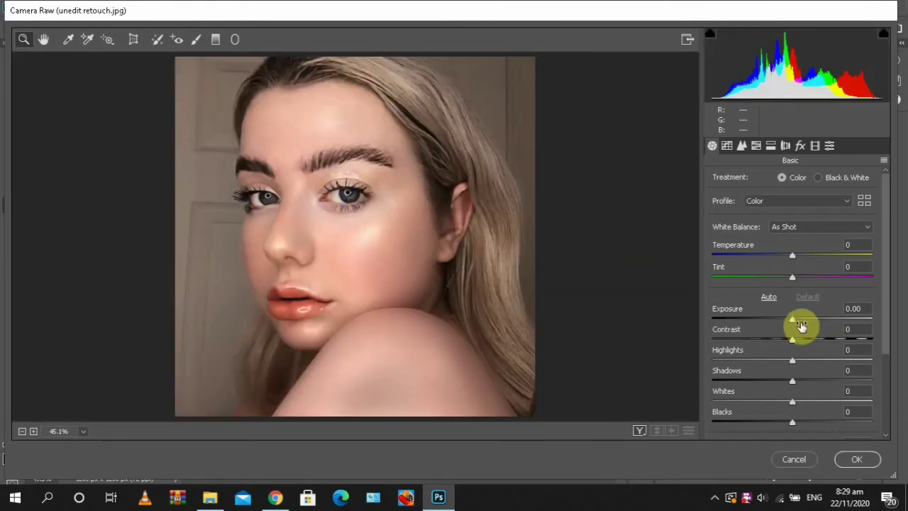
Set the Camera Raw exposure to +0.30, contrast to +18, highlights to +7 and shadows to -10.
drag(792, 321, 798, 325)
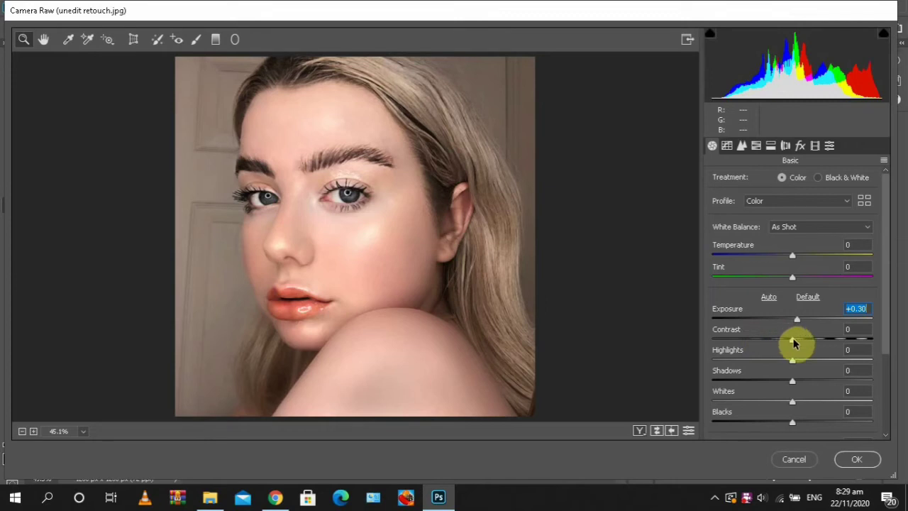
drag(794, 344, 809, 343)
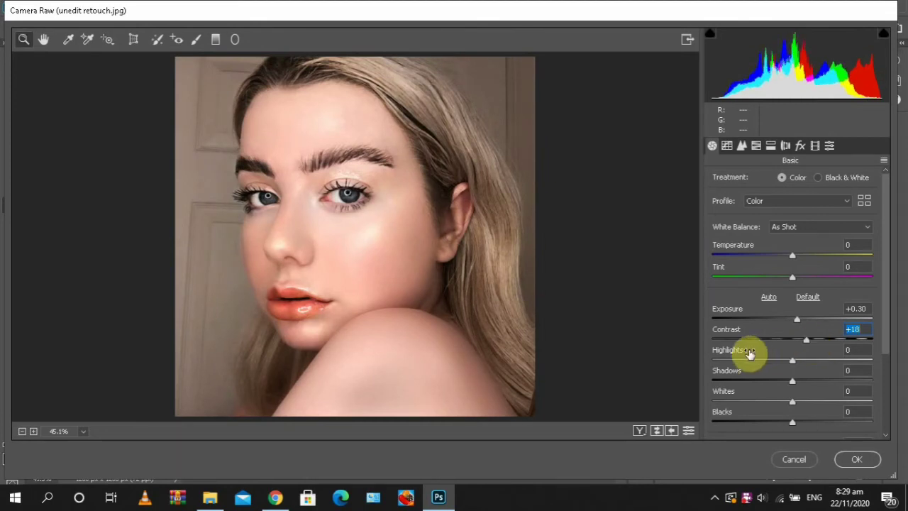
drag(886, 290, 888, 324)
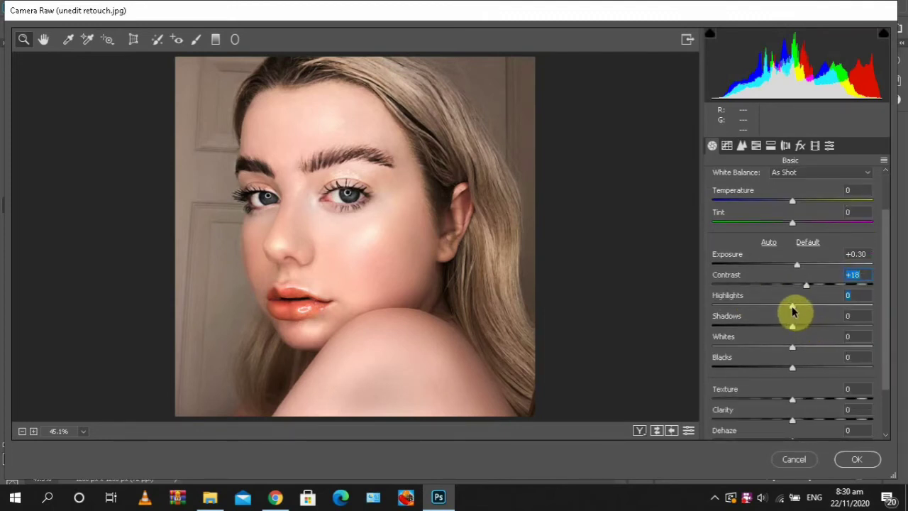
drag(792, 310, 797, 310)
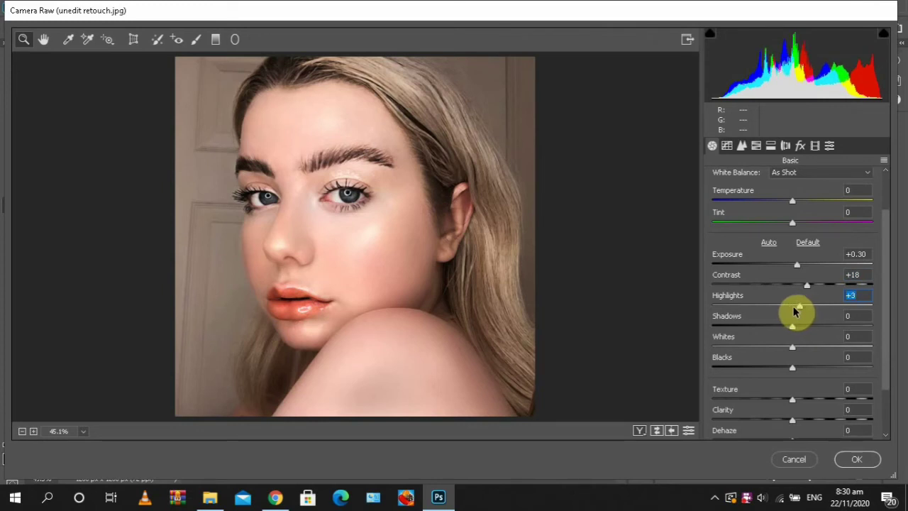
click(799, 310)
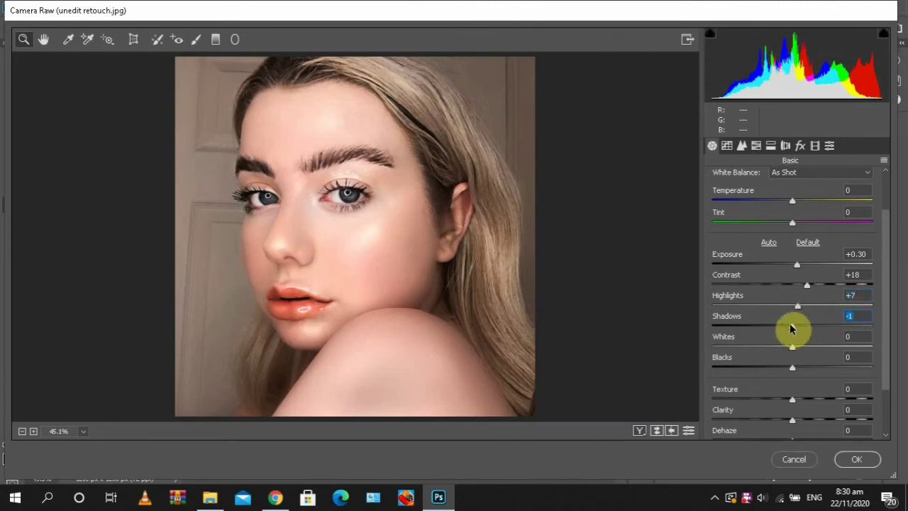
drag(792, 328, 785, 327)
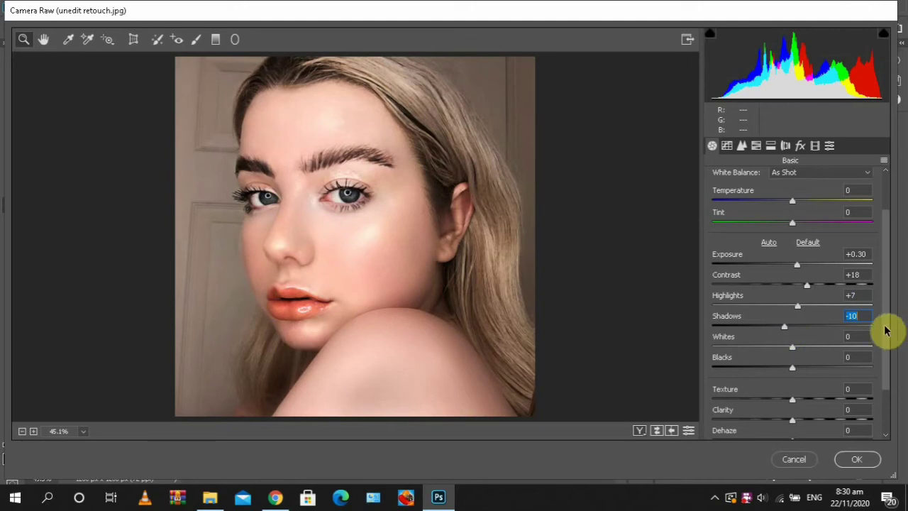
Set Dehaze to +8 and Vibrance to +10, and apply the Camera Raw adjustments to the portrait.
drag(888, 349, 877, 390)
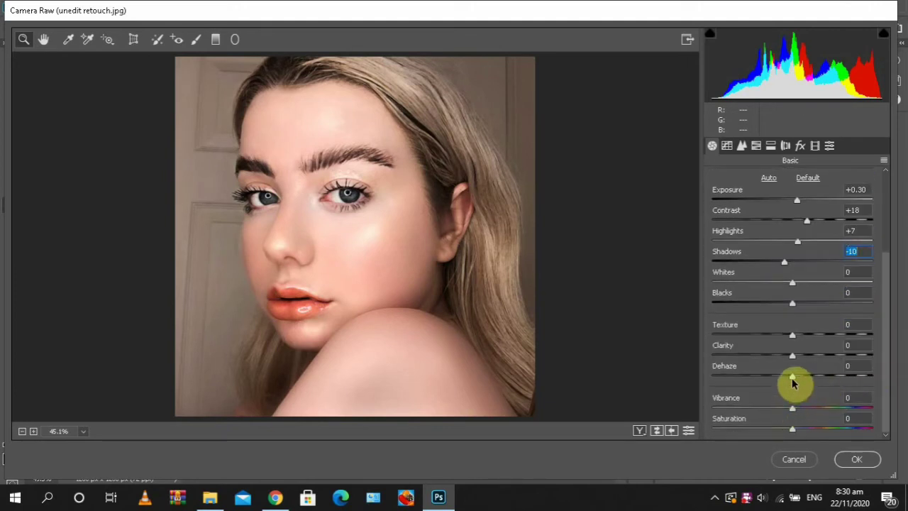
drag(796, 381, 800, 391)
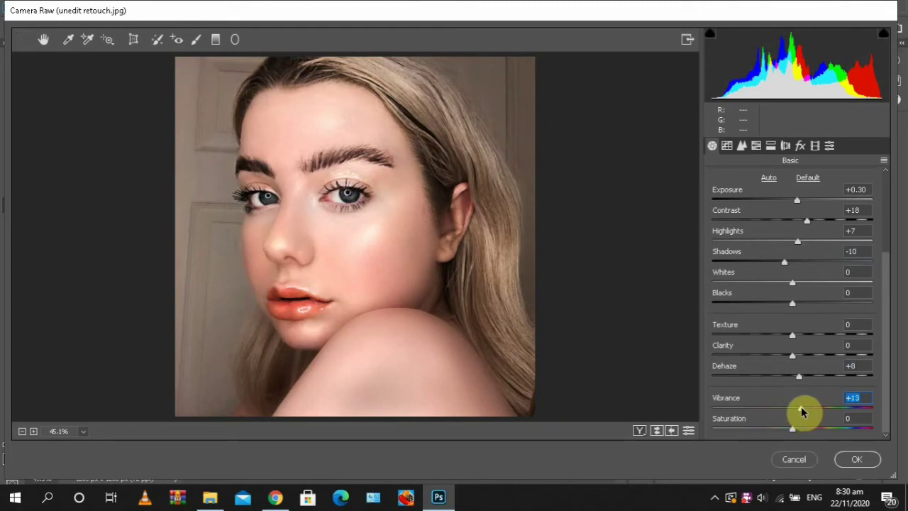
drag(800, 411, 798, 411)
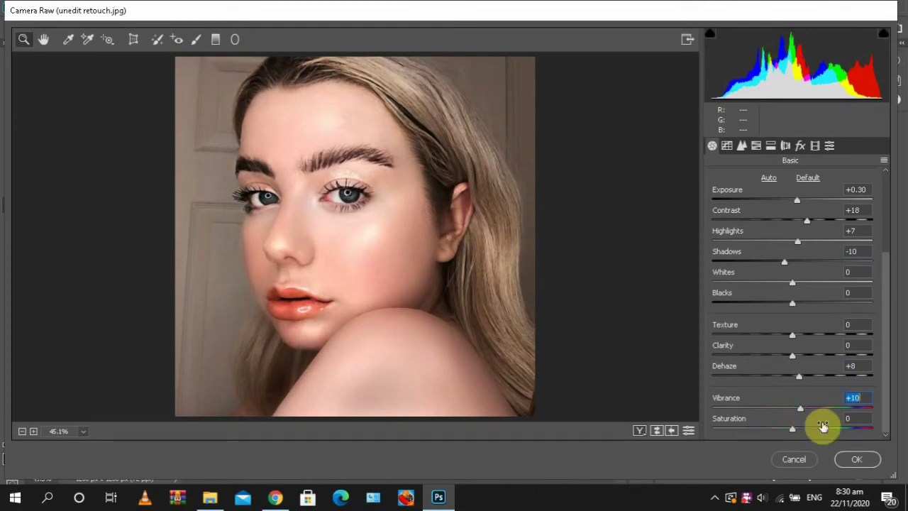
click(854, 460)
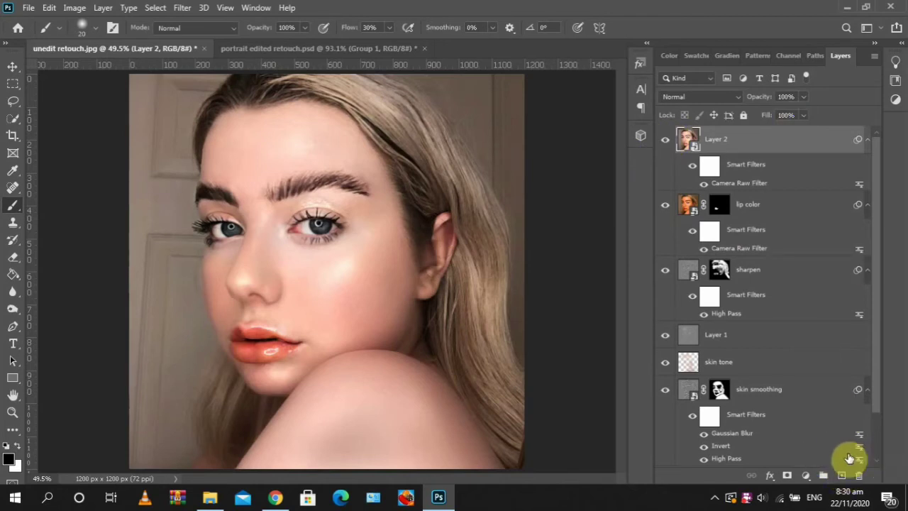
Add a new layer above the color-graded portrait and fill it entirely with neutral gray at 100% opacity.
click(841, 476)
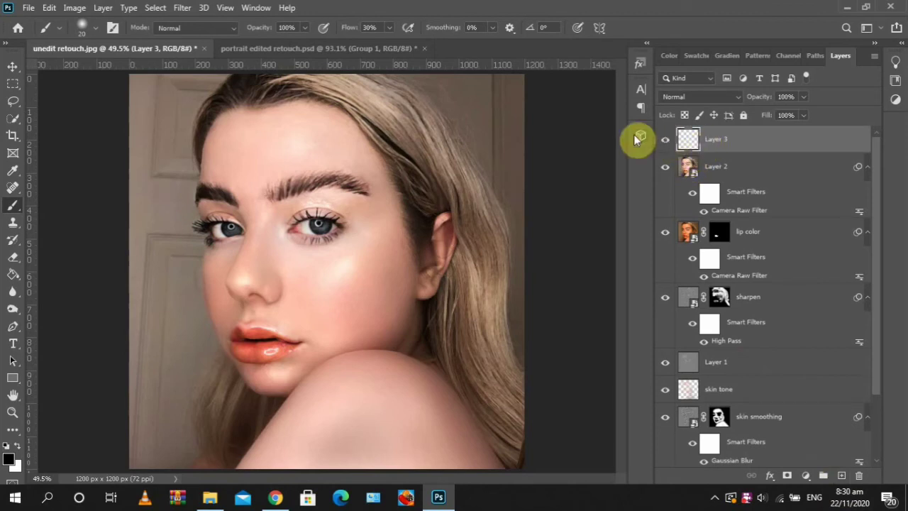
click(49, 7)
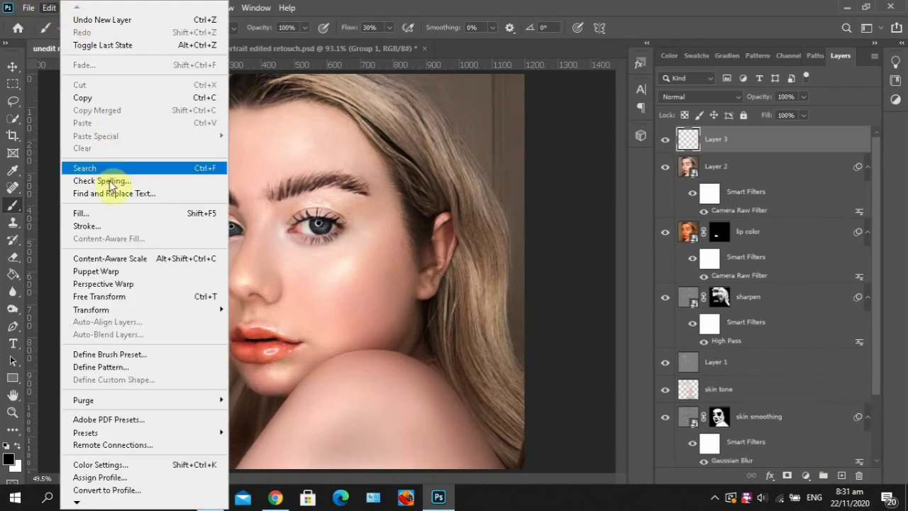
click(100, 212)
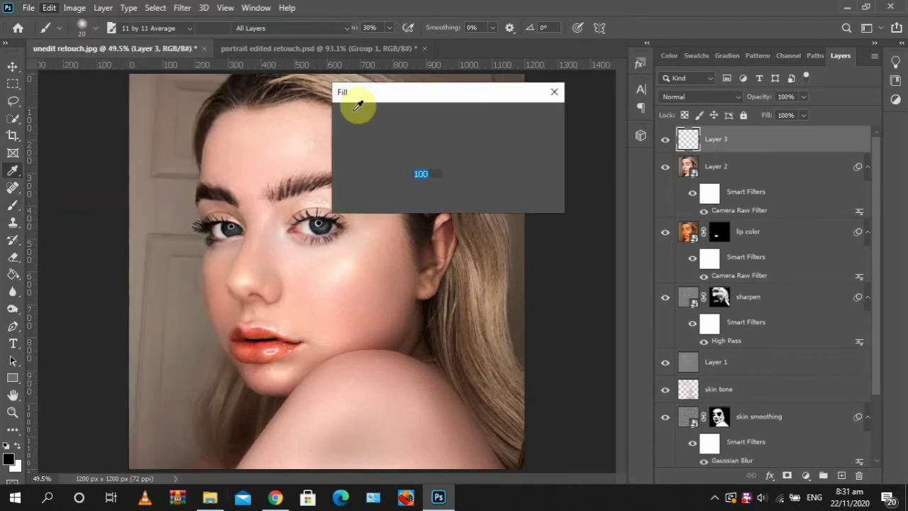
click(546, 118)
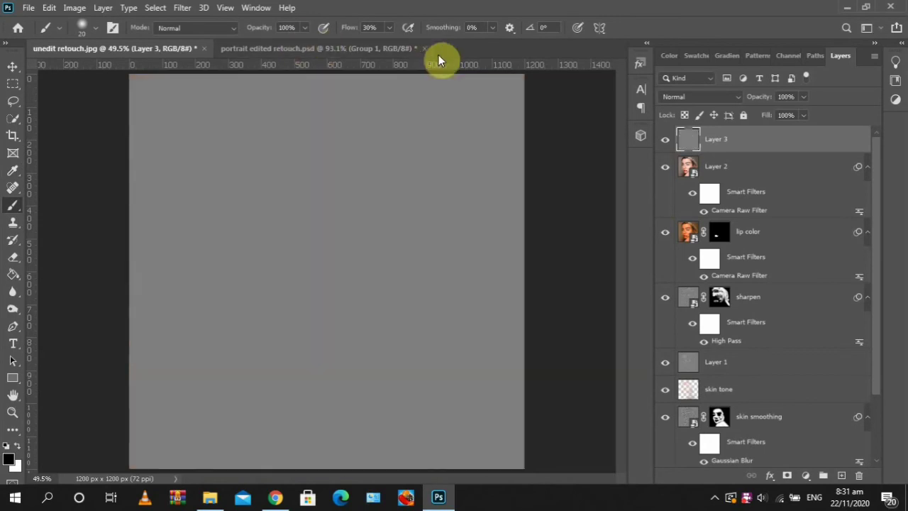
Convert the gray layer for smart filters and open the Texturizer effect in the Filter Gallery.
click(183, 8)
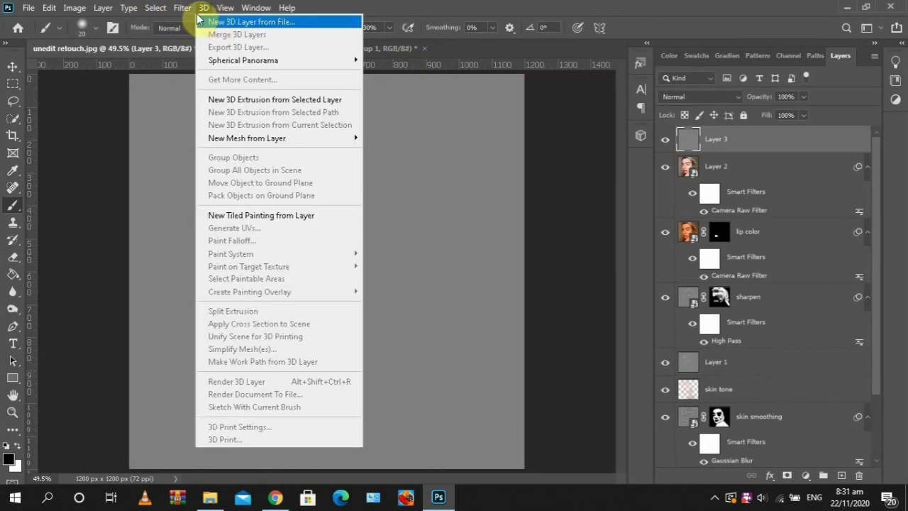
click(208, 43)
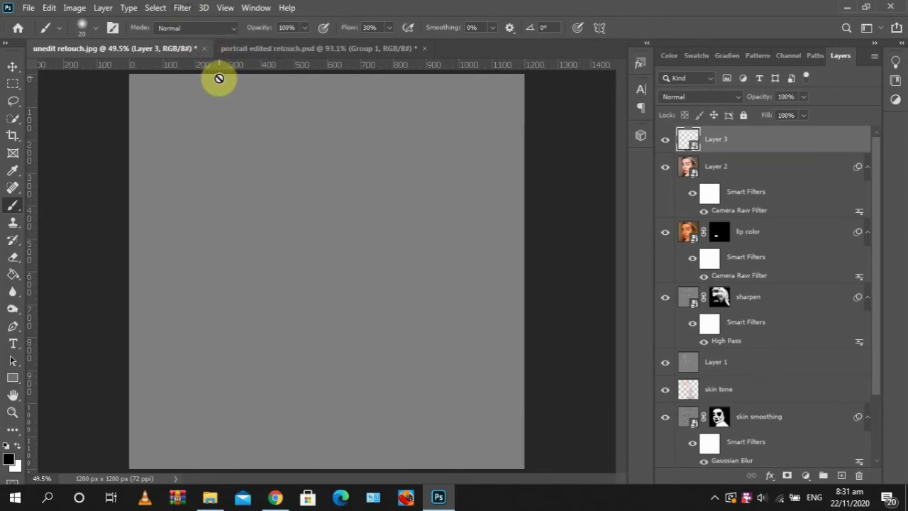
click(183, 7)
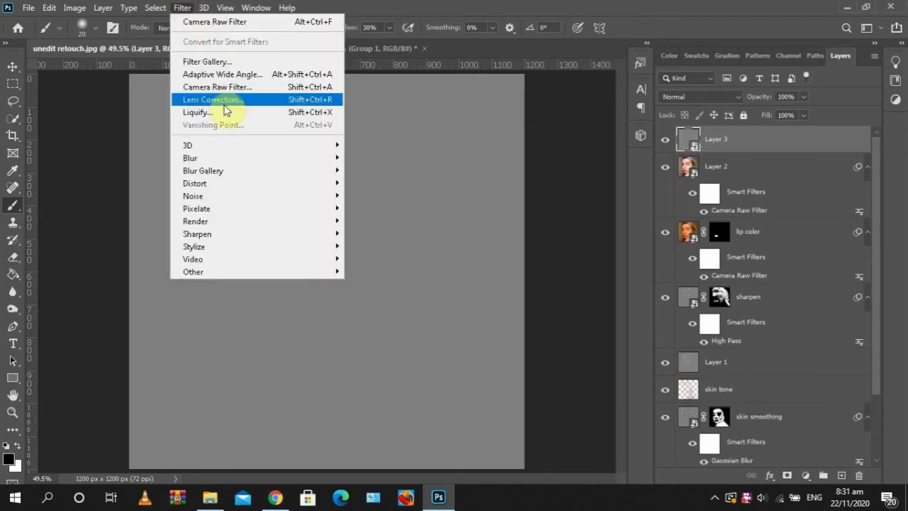
click(236, 63)
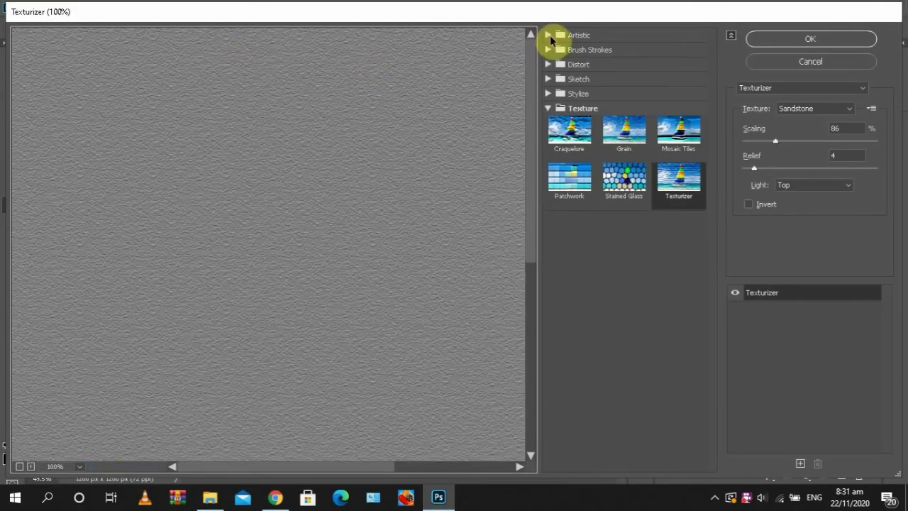
click(547, 108)
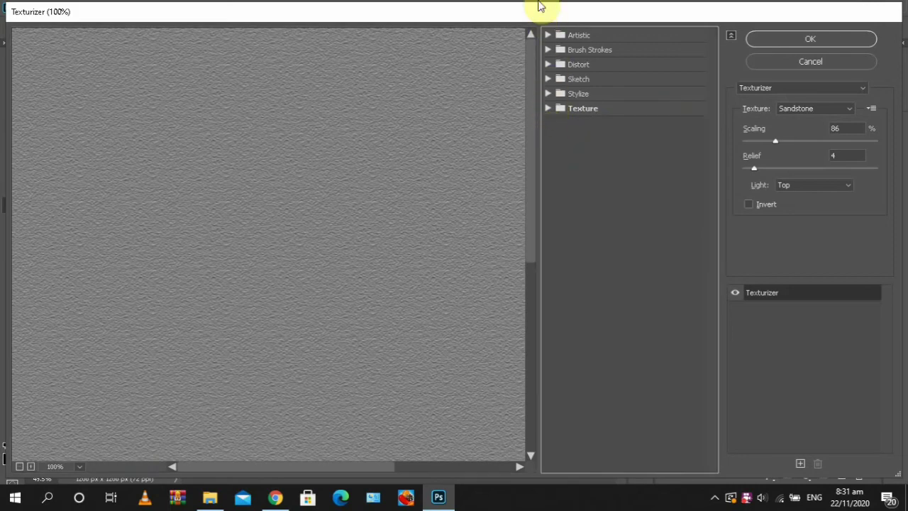
click(548, 108)
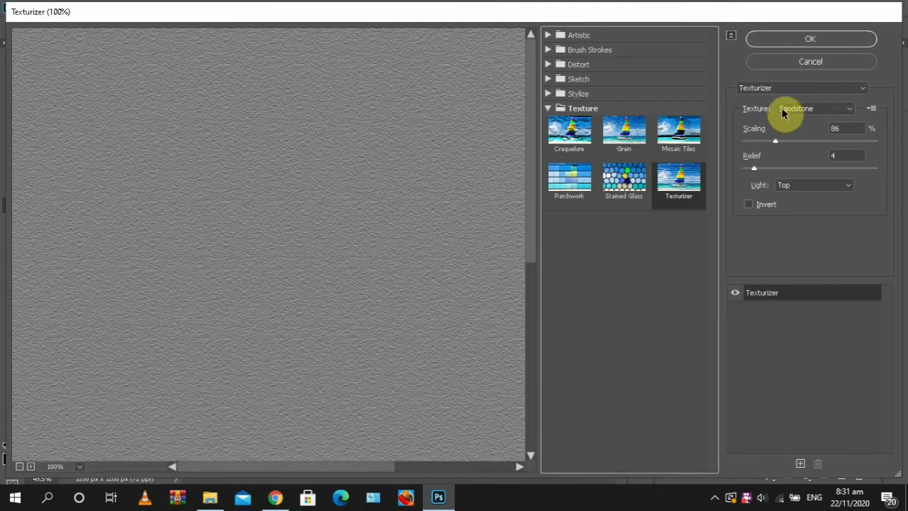
Try the Brick, Burlap and Canvas textures in the Texturizer preview, and return to Sandstone.
click(810, 112)
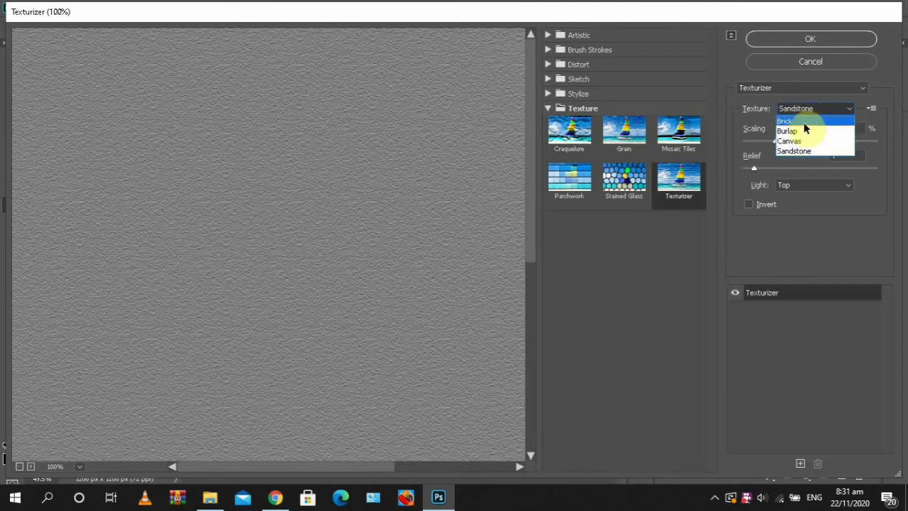
click(802, 122)
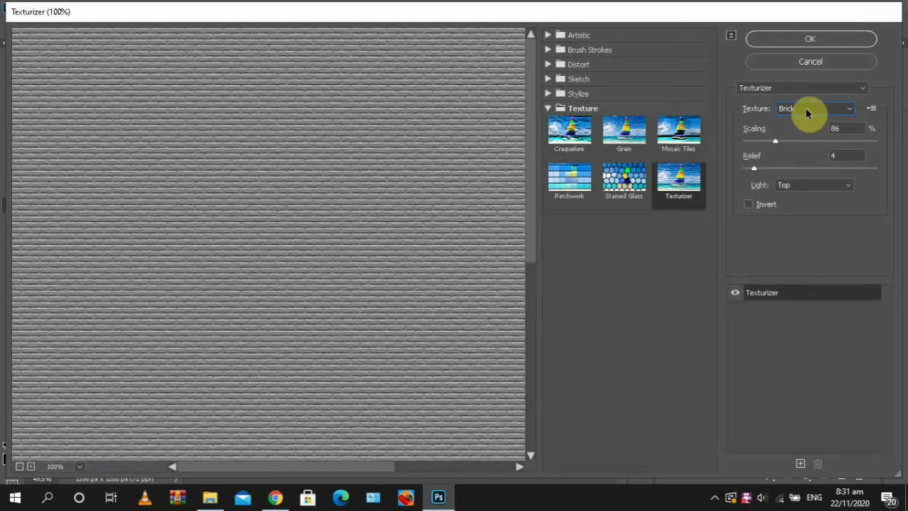
click(806, 114)
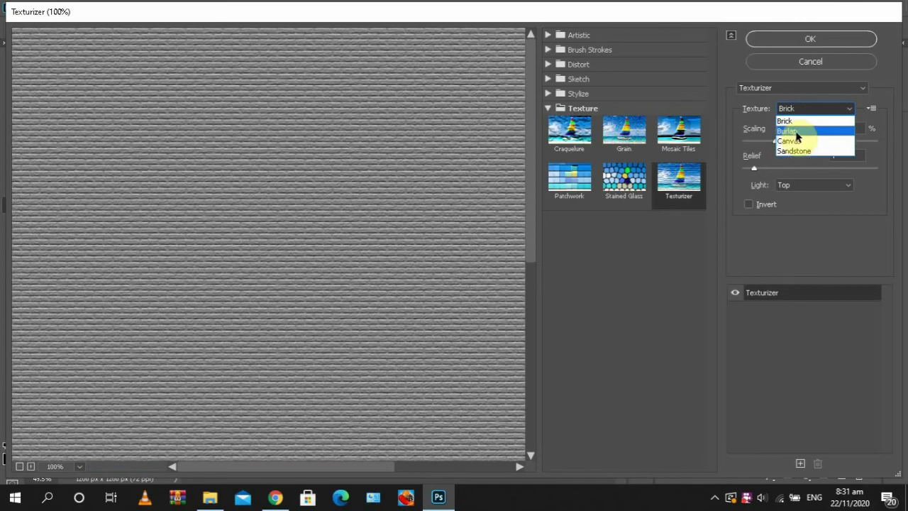
click(796, 133)
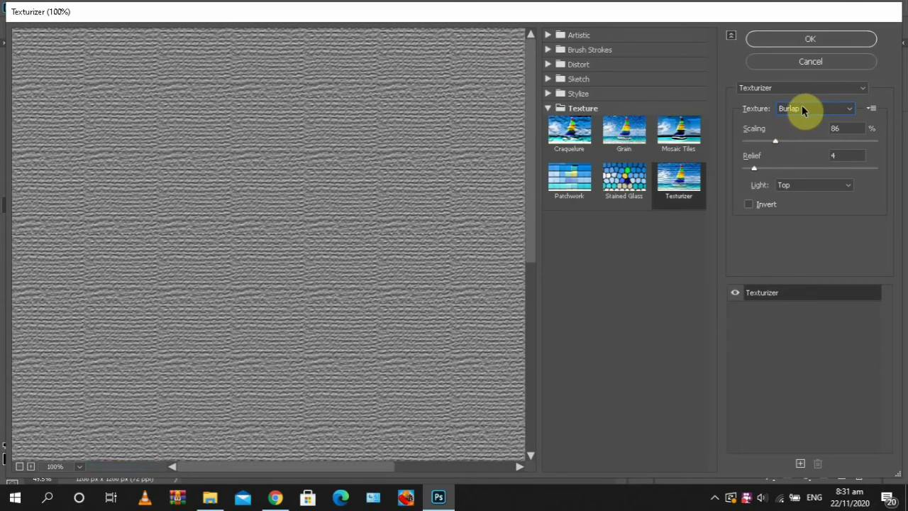
click(805, 112)
click(795, 140)
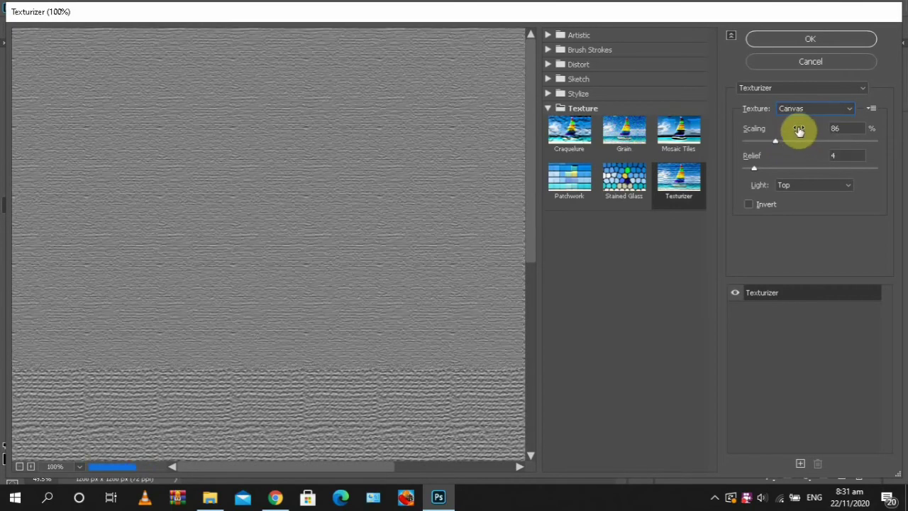
click(805, 112)
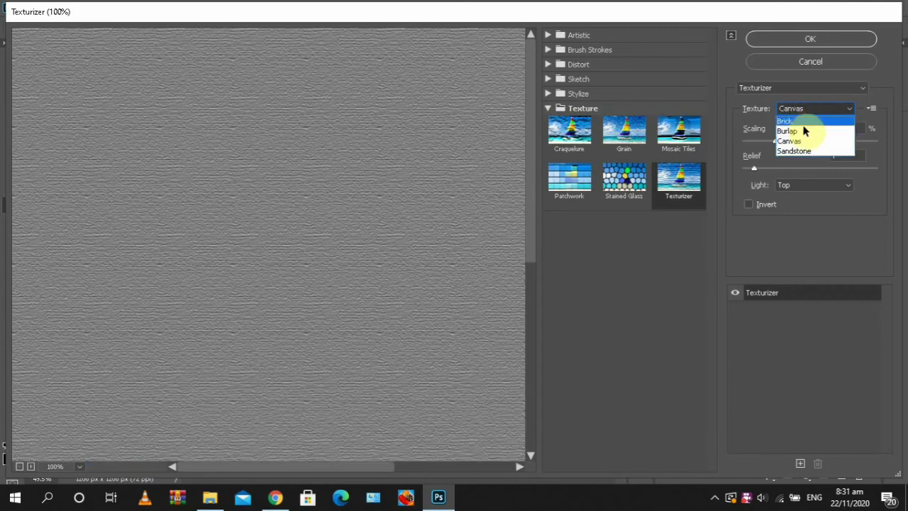
click(799, 150)
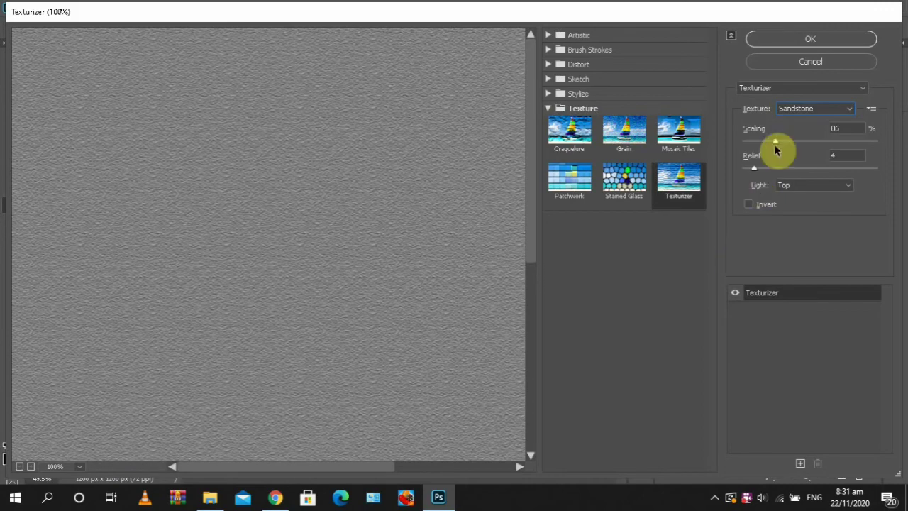
Set the Sandstone texture's scaling to 89% and apply the Texturizer to the gray layer.
mouse_move(774, 144)
mouse_down()
mouse_move(794, 146)
mouse_move(779, 146)
mouse_up()
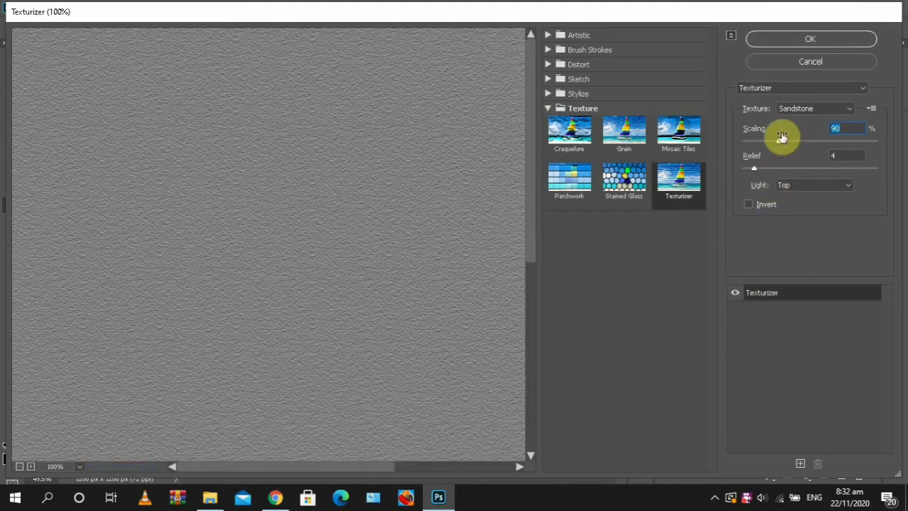
click(778, 142)
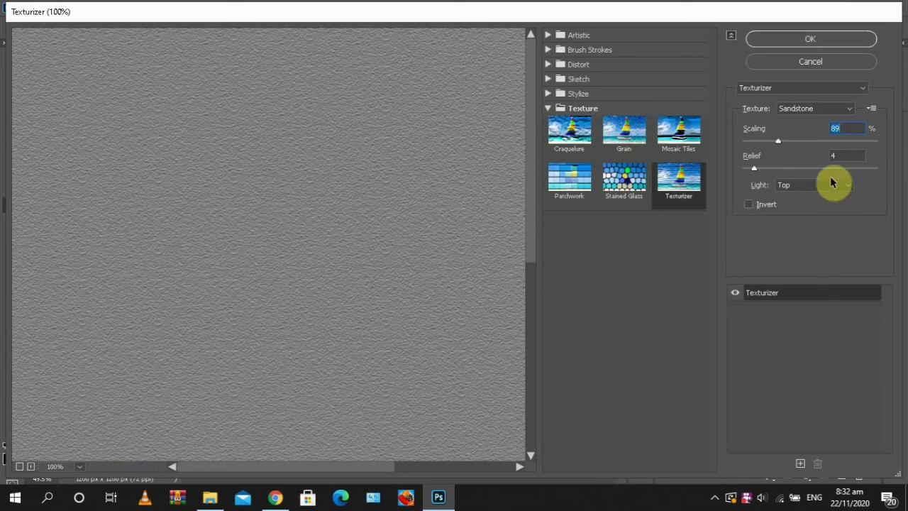
click(808, 41)
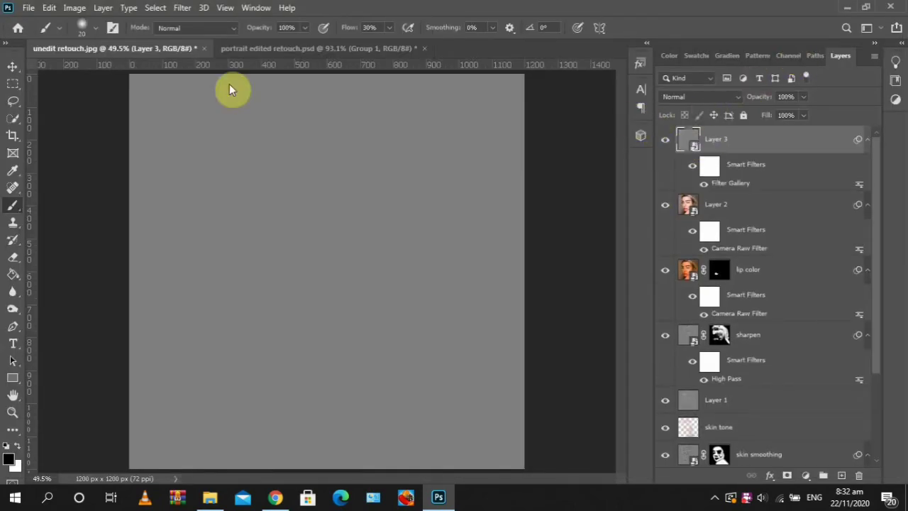
Apply the Emboss filter to the textured gray layer with a 135° angle and a height of 22 pixels.
click(186, 10)
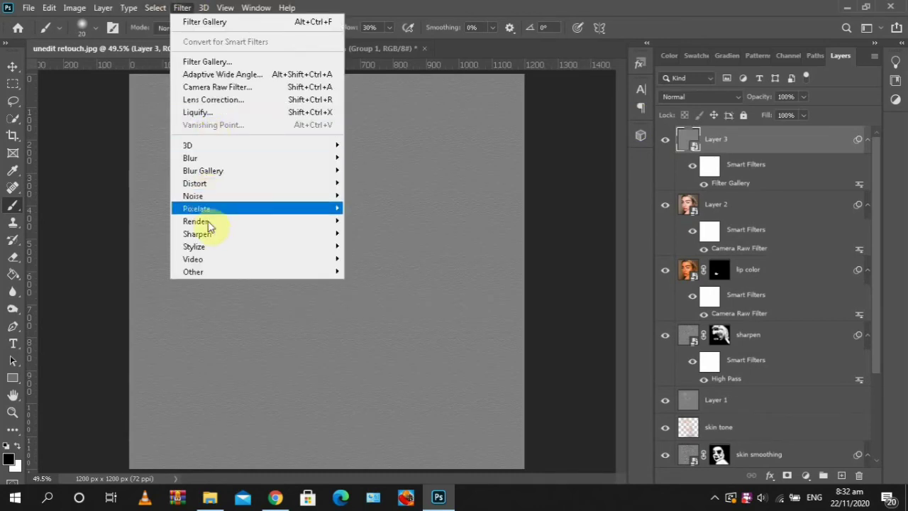
mouse_move(229, 253)
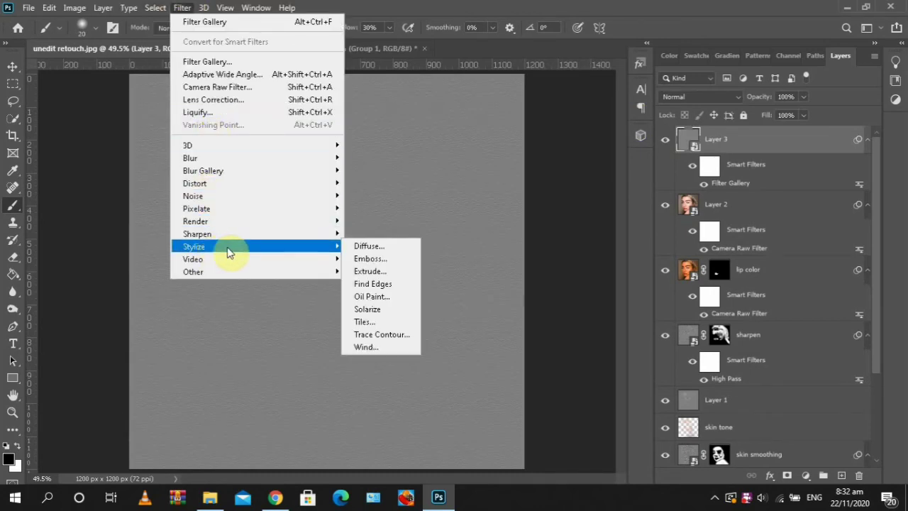
click(364, 258)
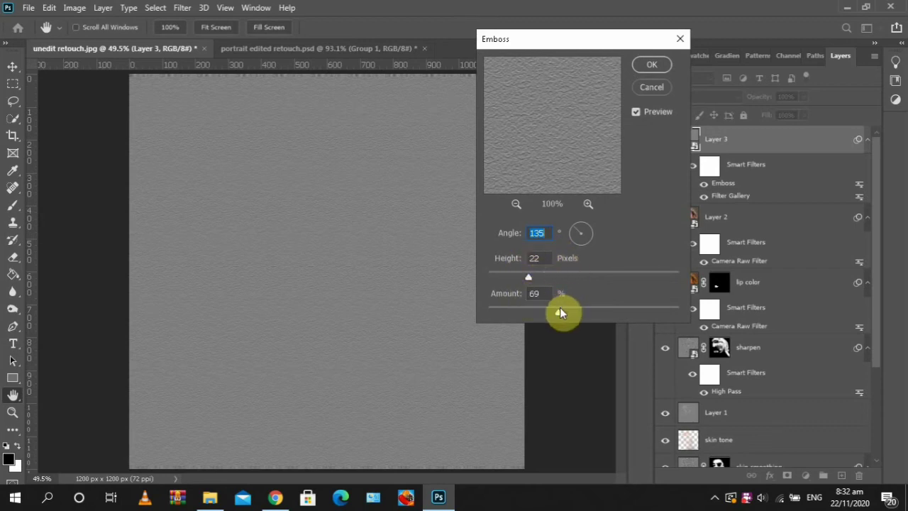
drag(558, 310, 560, 312)
drag(562, 315, 565, 314)
click(652, 65)
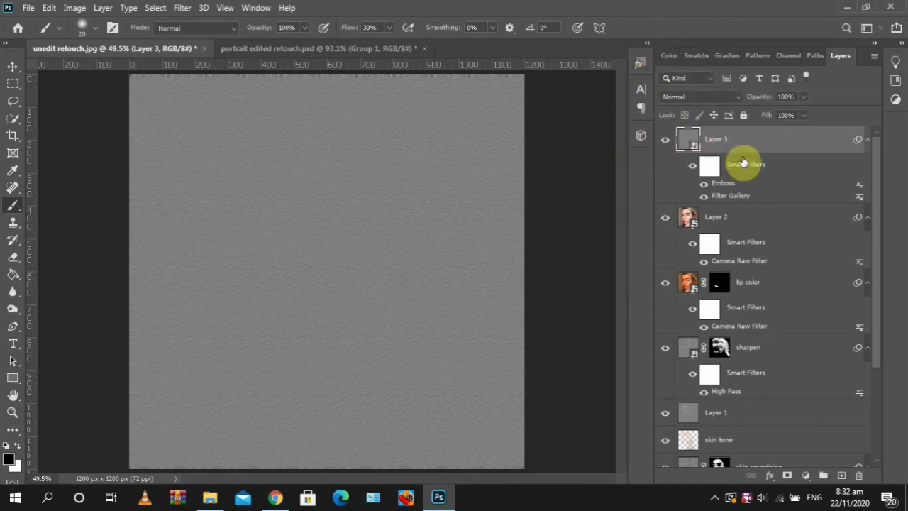
Set the texture layer's blend mode to Soft Light and hide the layer behind an inverted black mask.
click(731, 97)
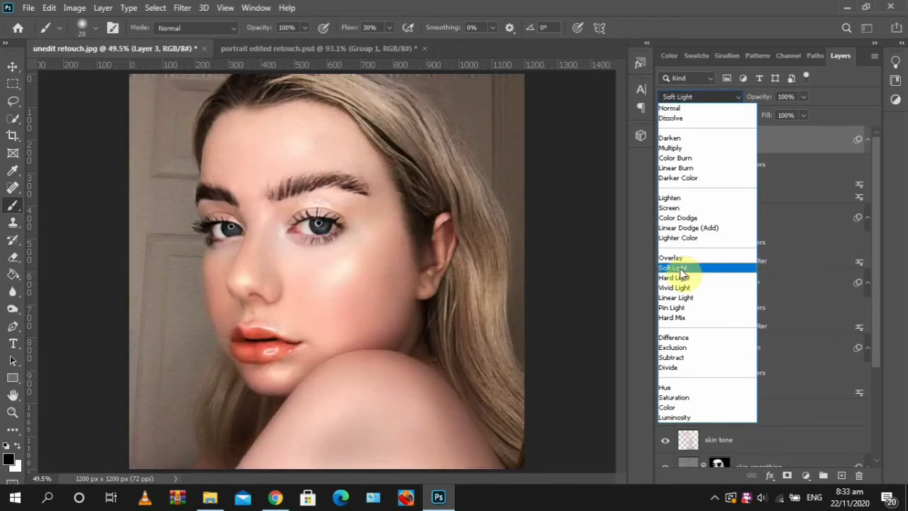
click(681, 269)
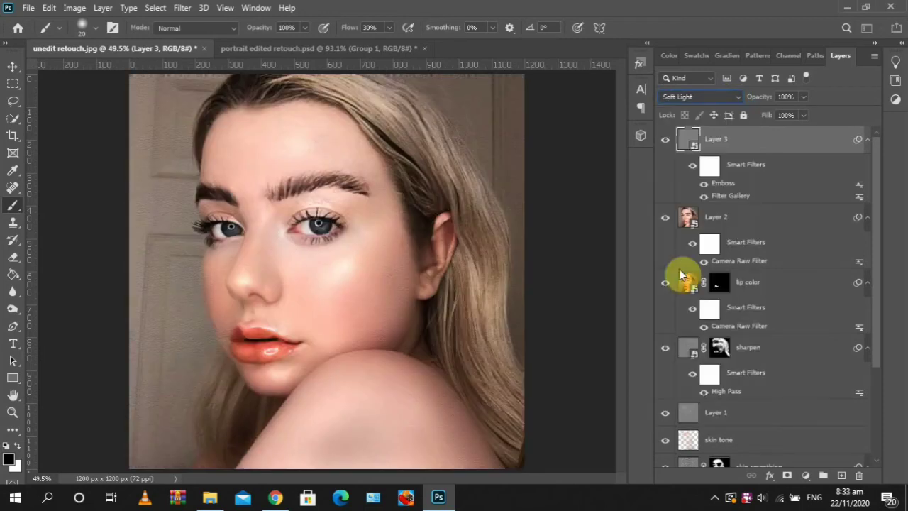
click(787, 476)
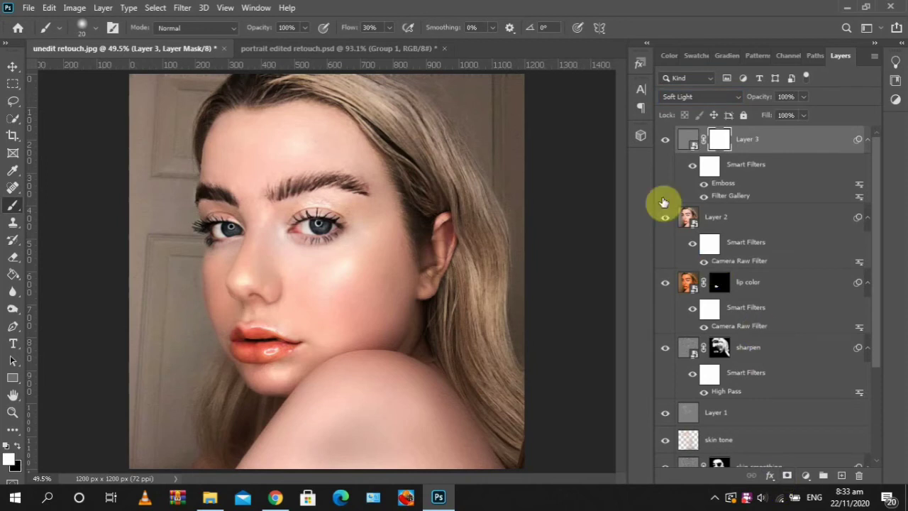
key(ctrl+i)
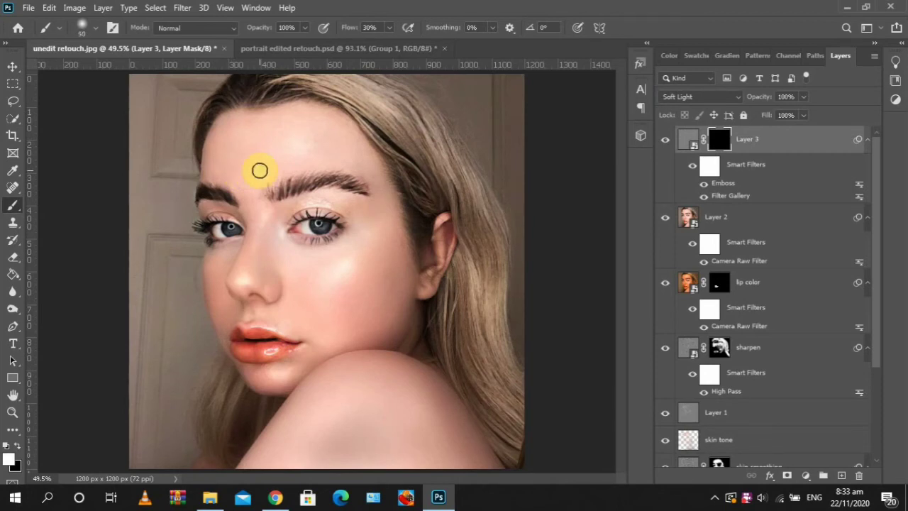
Enlarge the brush to 150 px and paint white on the texture layer's mask over the forehead.
key(bracketright)
key(bracketright)
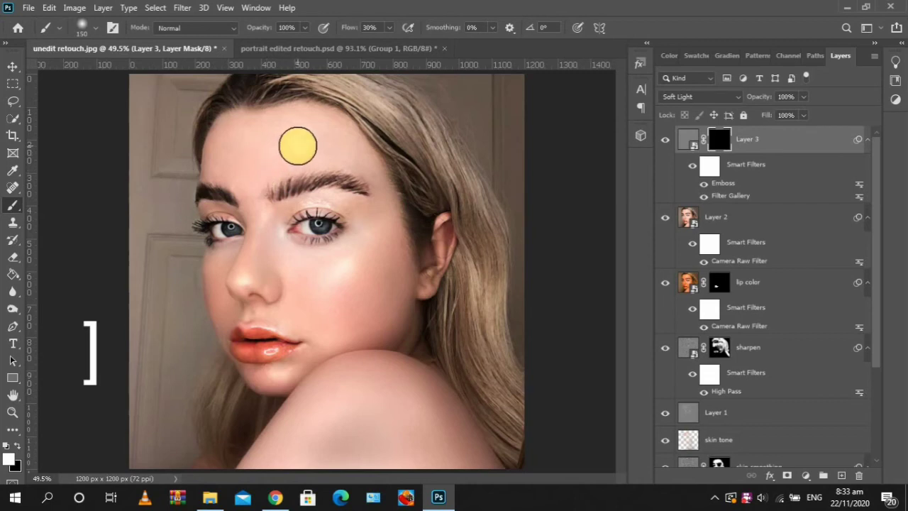
mouse_move(338, 153)
mouse_down()
mouse_move(248, 119)
mouse_move(302, 122)
mouse_move(272, 144)
mouse_move(281, 145)
mouse_move(317, 81)
mouse_up()
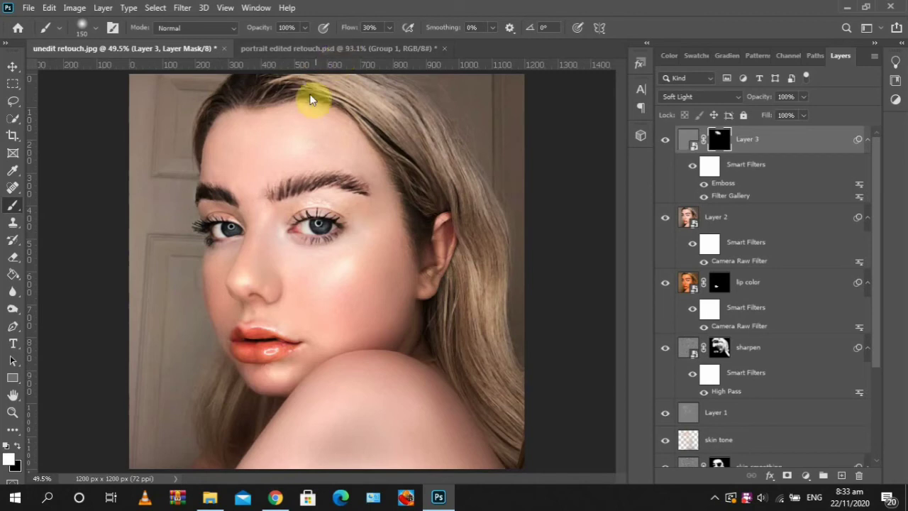
drag(283, 147, 333, 143)
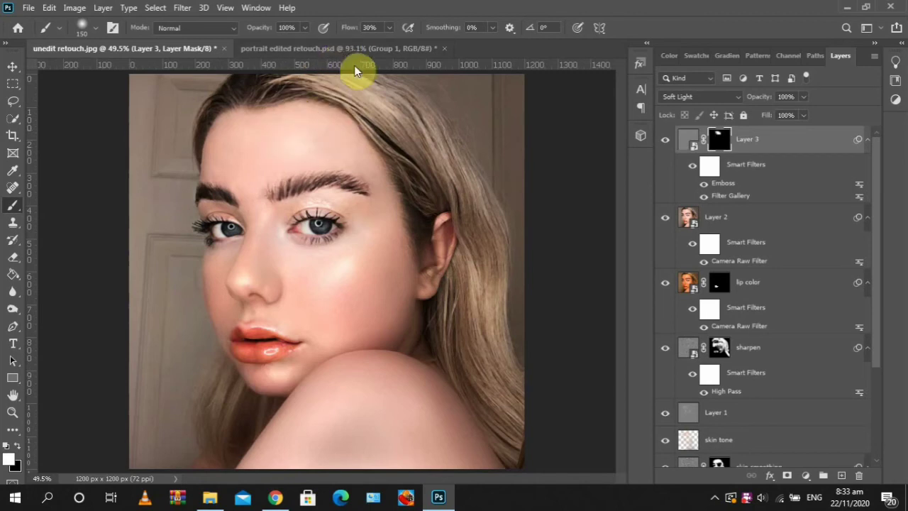
Raise the brush flow to 100% and reveal the texture across the facial skin, reducing the brush to 80 px for tighter areas.
drag(344, 29, 370, 29)
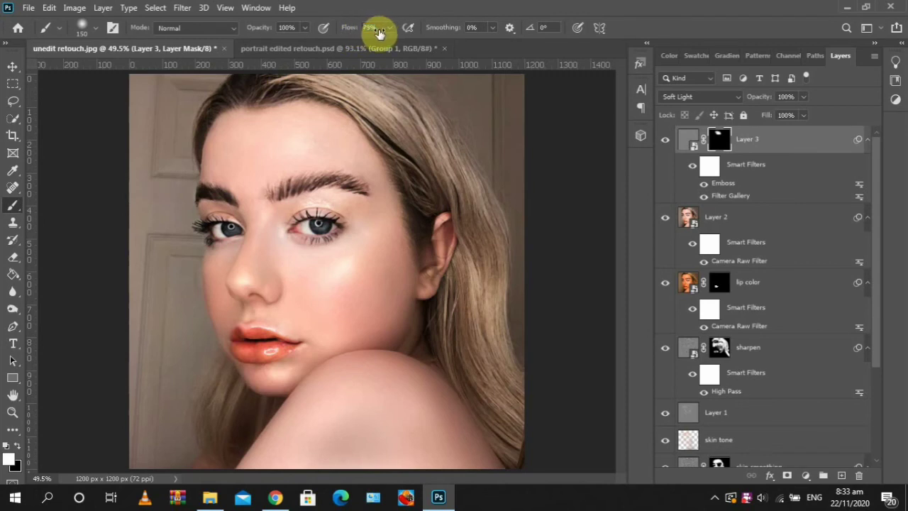
drag(379, 34, 400, 31)
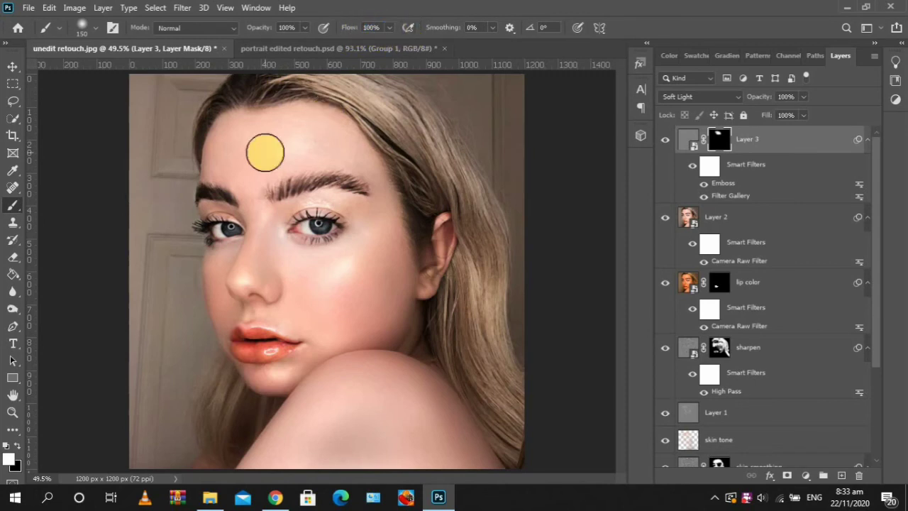
mouse_move(265, 152)
mouse_down()
mouse_move(333, 151)
mouse_move(372, 177)
mouse_move(380, 203)
mouse_move(365, 160)
mouse_move(386, 225)
mouse_move(386, 215)
mouse_move(362, 254)
mouse_move(375, 236)
mouse_move(327, 279)
mouse_move(377, 260)
mouse_move(324, 300)
mouse_move(379, 293)
mouse_move(328, 312)
mouse_move(377, 304)
mouse_move(342, 320)
mouse_move(402, 280)
mouse_move(395, 266)
mouse_move(361, 327)
mouse_move(310, 325)
mouse_move(379, 310)
mouse_move(350, 306)
mouse_move(334, 323)
mouse_move(363, 321)
mouse_move(399, 295)
mouse_move(395, 333)
mouse_move(358, 322)
mouse_move(311, 267)
mouse_move(297, 265)
mouse_move(301, 276)
mouse_move(268, 235)
mouse_move(305, 283)
mouse_move(343, 261)
mouse_move(308, 262)
mouse_move(392, 219)
mouse_move(295, 160)
mouse_move(262, 246)
mouse_move(243, 170)
mouse_move(249, 176)
mouse_move(224, 150)
mouse_move(308, 364)
mouse_move(271, 367)
mouse_move(277, 386)
mouse_move(237, 371)
mouse_move(247, 371)
mouse_move(215, 333)
mouse_move(225, 323)
mouse_move(218, 317)
mouse_move(232, 251)
mouse_move(215, 284)
mouse_move(234, 313)
mouse_move(258, 225)
mouse_move(269, 277)
mouse_move(268, 200)
mouse_up()
key(bracketleft)
key(bracketleft)
key(bracketleft)
key(bracketleft)
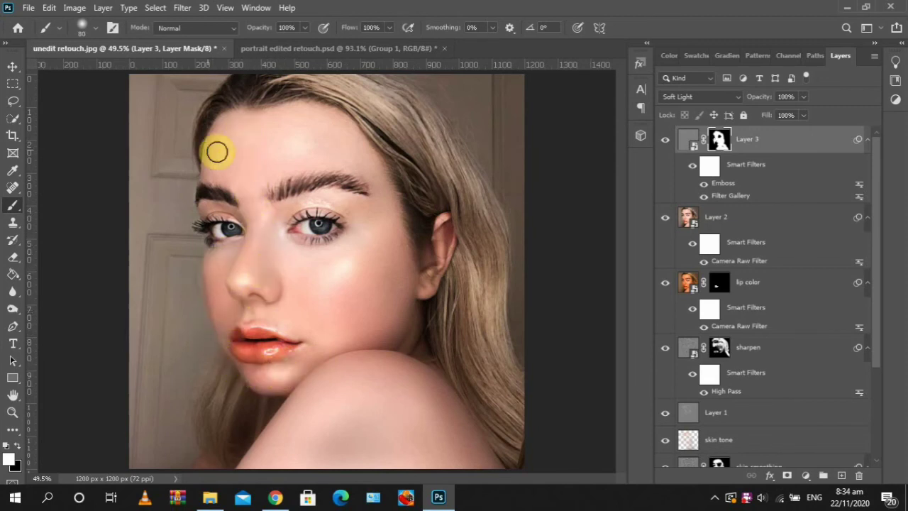
mouse_move(217, 151)
mouse_down()
mouse_move(315, 154)
mouse_move(260, 125)
mouse_move(372, 182)
mouse_move(395, 265)
mouse_move(373, 342)
mouse_move(336, 348)
mouse_move(317, 365)
mouse_move(423, 383)
mouse_move(437, 430)
mouse_move(318, 468)
mouse_move(383, 464)
mouse_up()
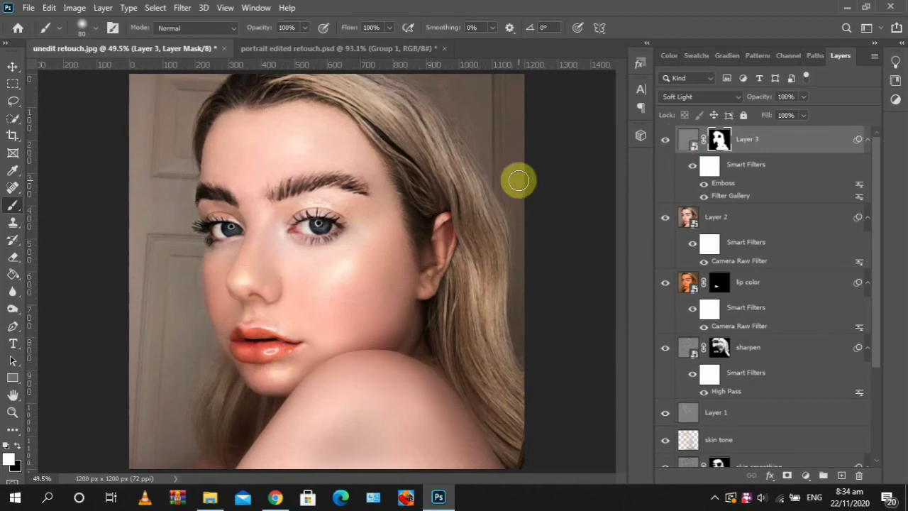
Compare the portrait with and without the texture layer, examining the cheek skin up close and the whole face.
click(665, 141)
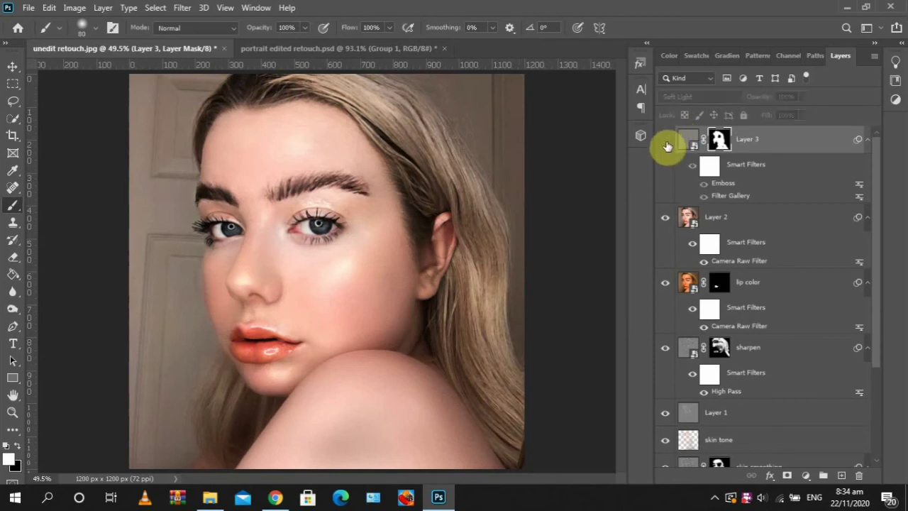
click(665, 141)
key(ctrl+plus)
key(ctrl+plus)
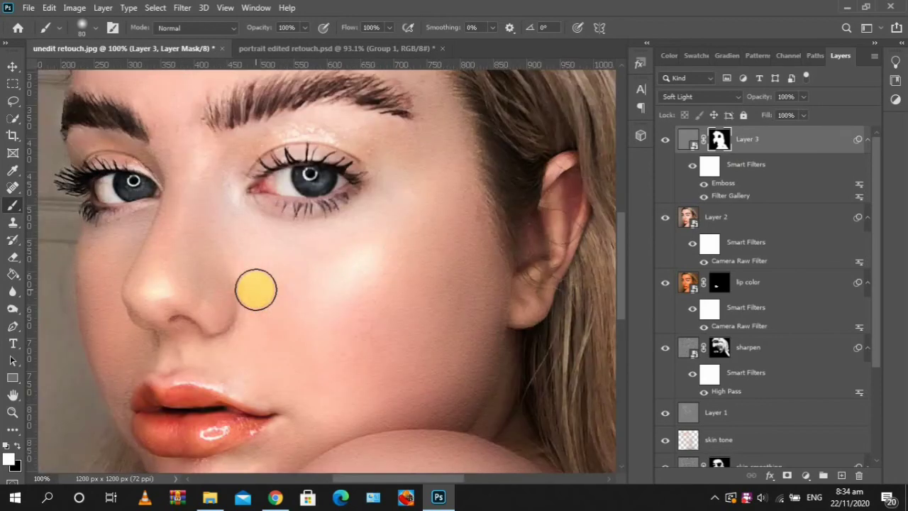
scroll(256, 290, up, 1)
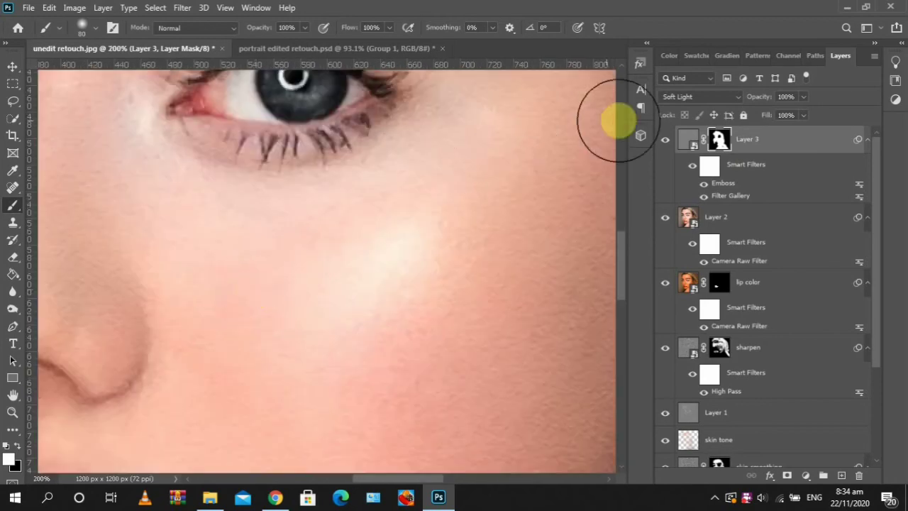
click(665, 141)
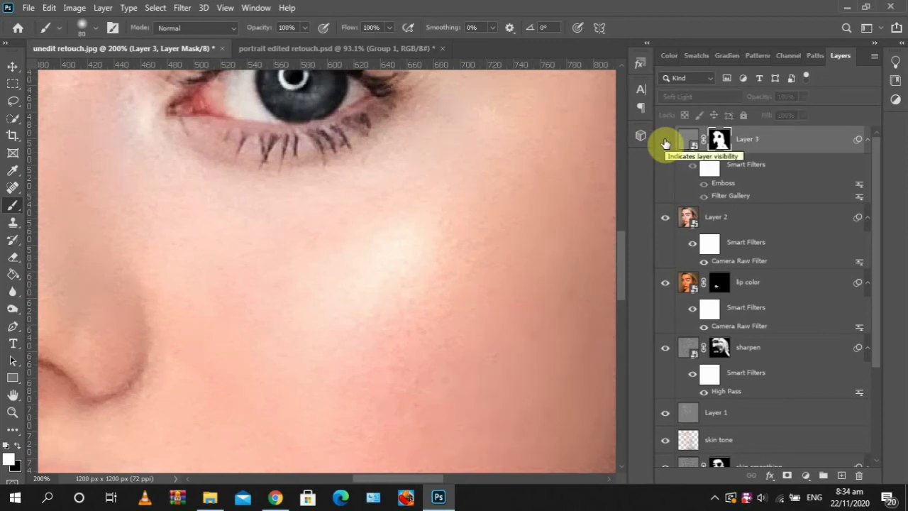
click(664, 141)
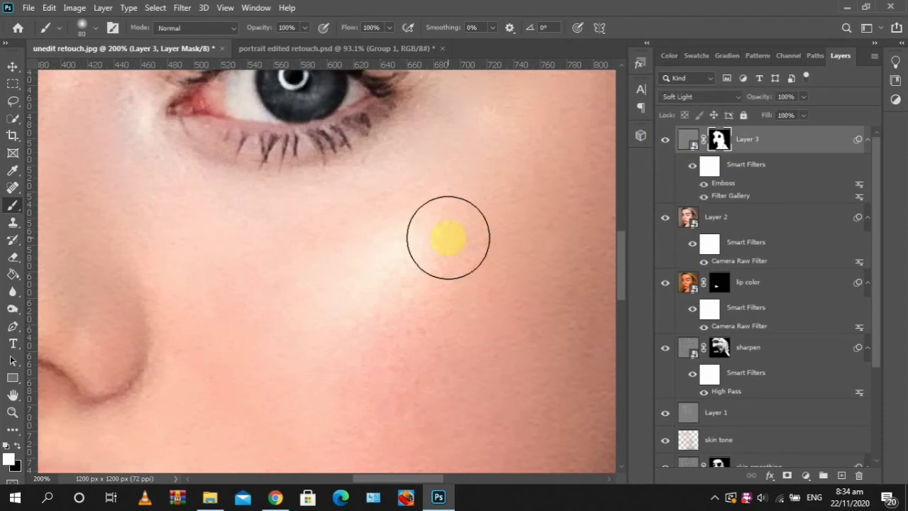
scroll(468, 238, right, 1)
scroll(469, 238, left, 1)
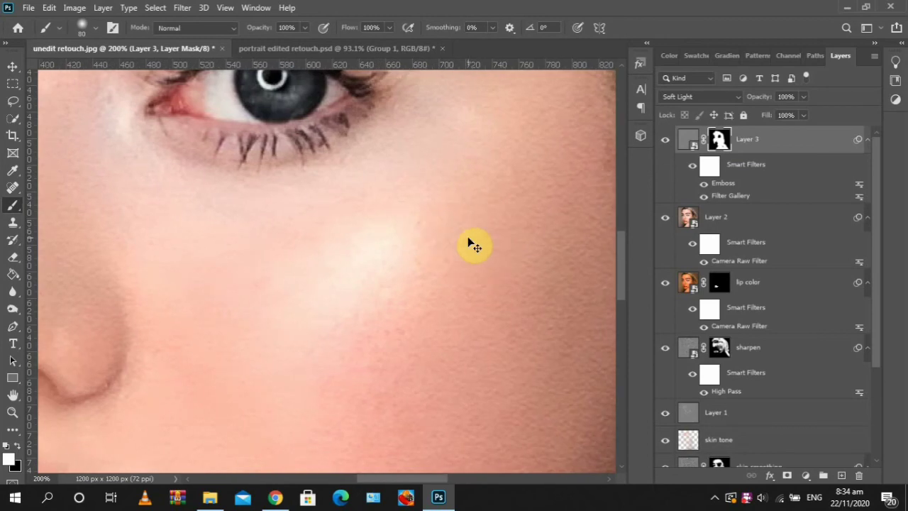
key(ctrl+0)
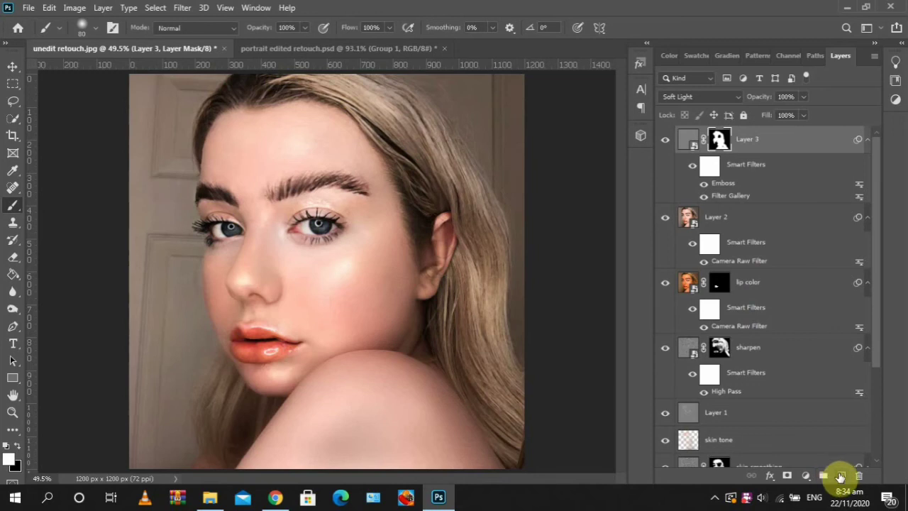
Stamp all visible layers onto a new top layer and convert it for smart filters.
click(841, 475)
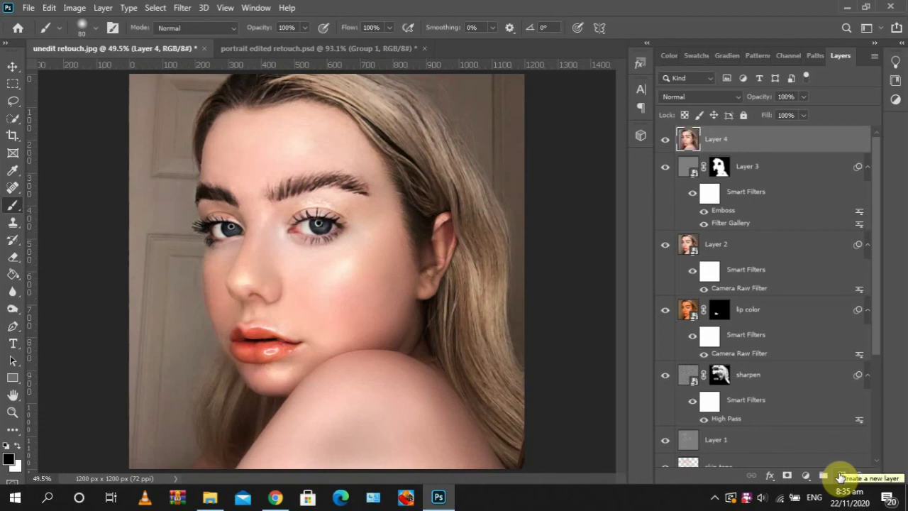
click(181, 8)
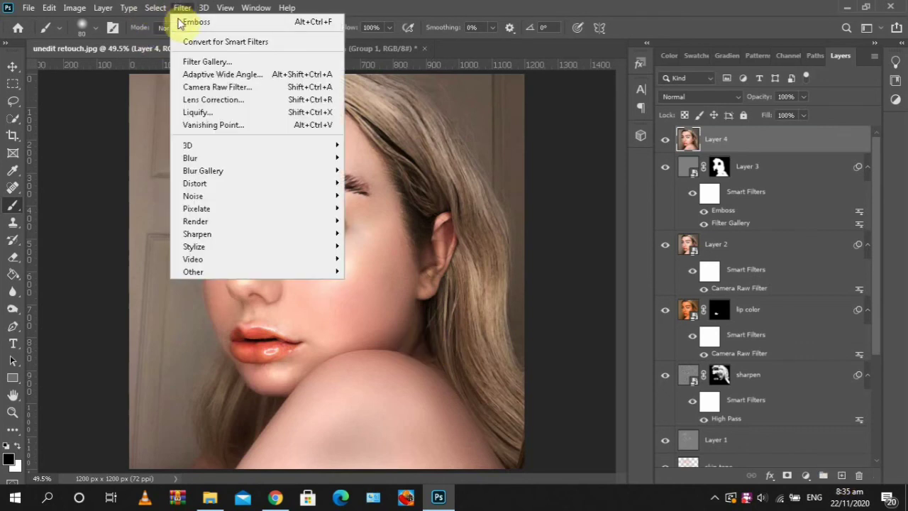
click(213, 42)
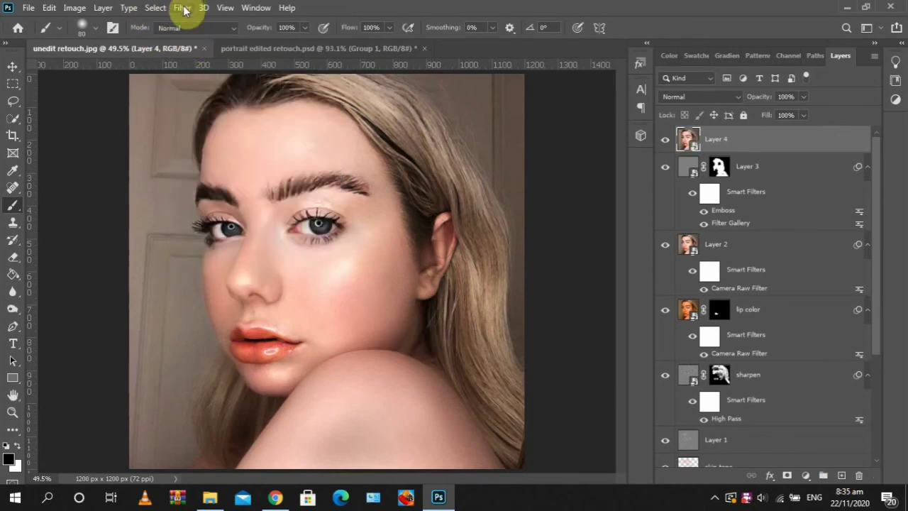
Open the Camera Raw Filter on the merged layer and set the post-crop vignette amount to -100 with feather 0.
click(182, 8)
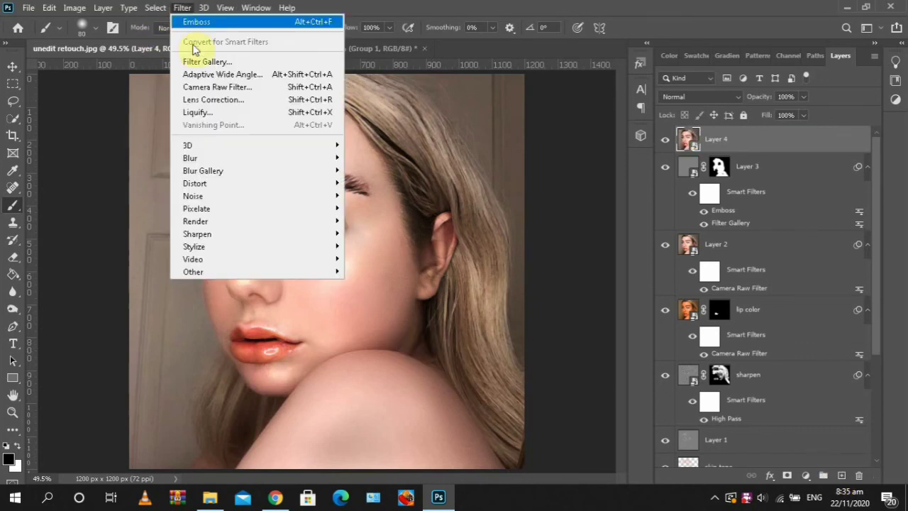
click(206, 91)
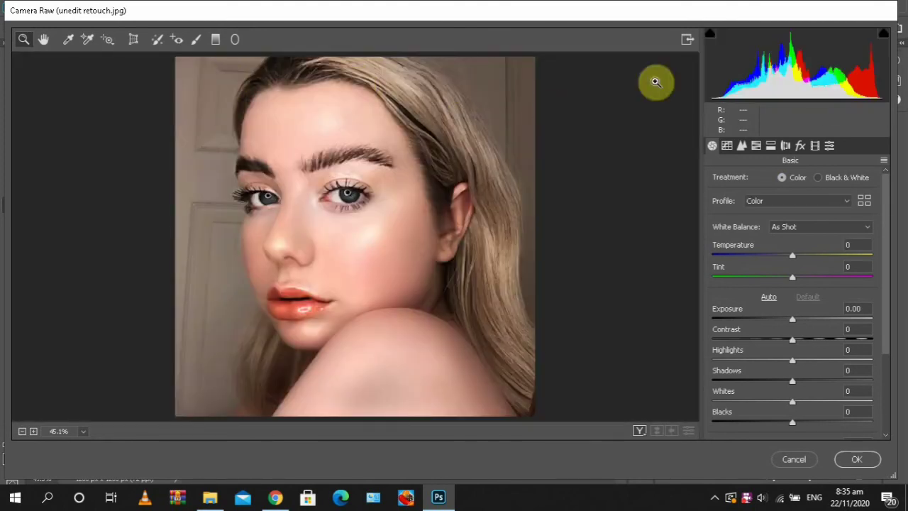
click(802, 147)
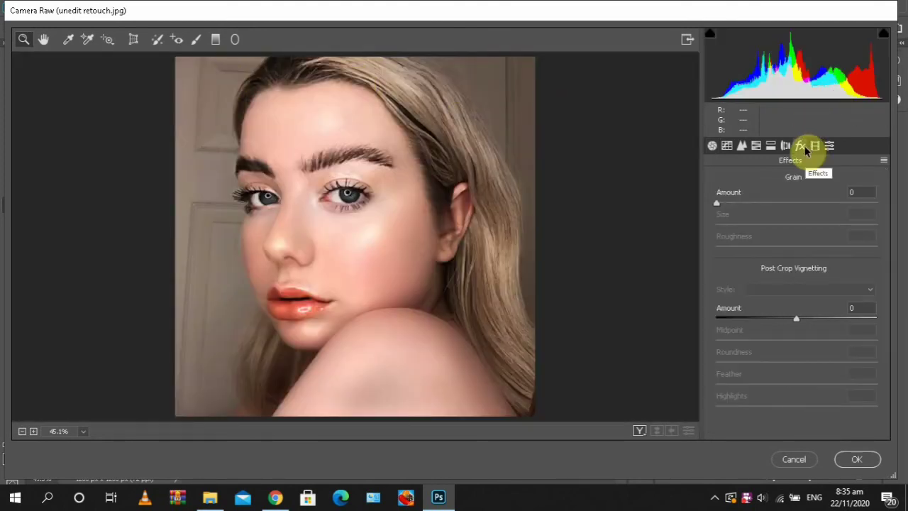
drag(797, 321, 689, 330)
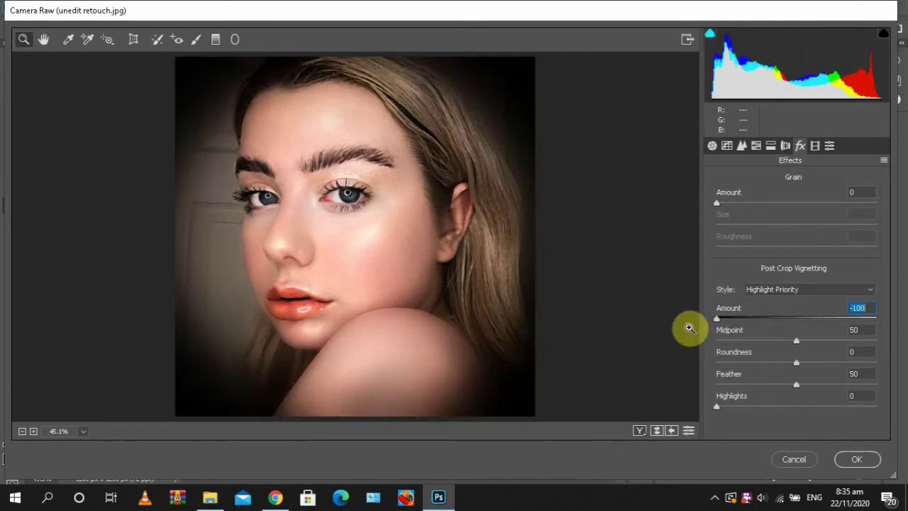
drag(794, 387, 691, 391)
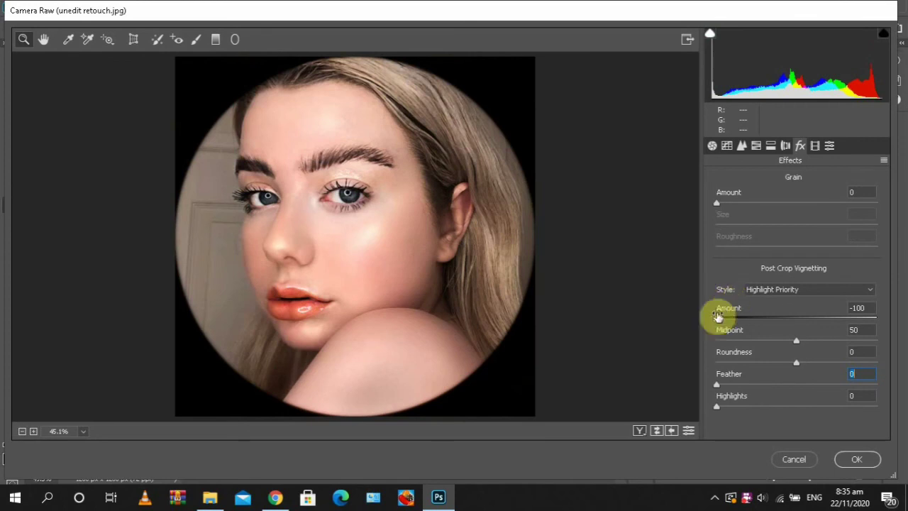
Set the post-crop vignette's midpoint to 80 and its roundness to +39.
click(797, 342)
drag(805, 342, 834, 343)
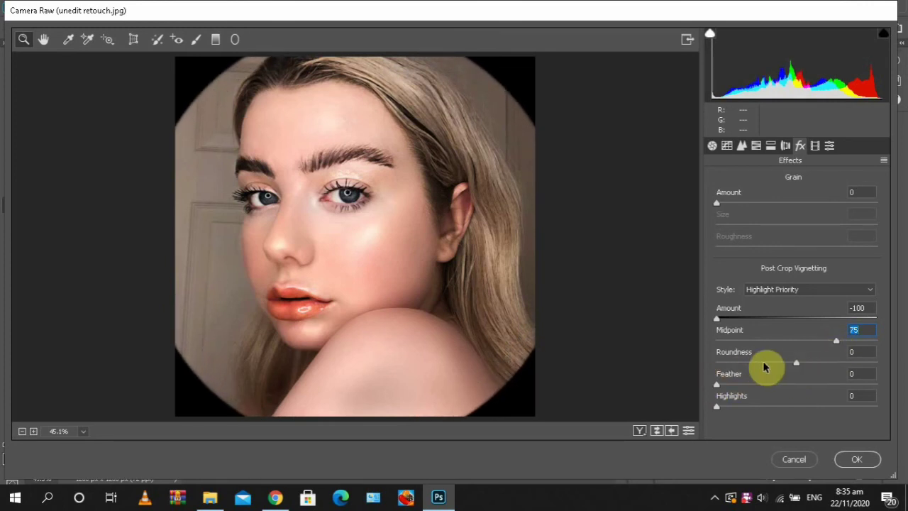
drag(796, 366, 828, 369)
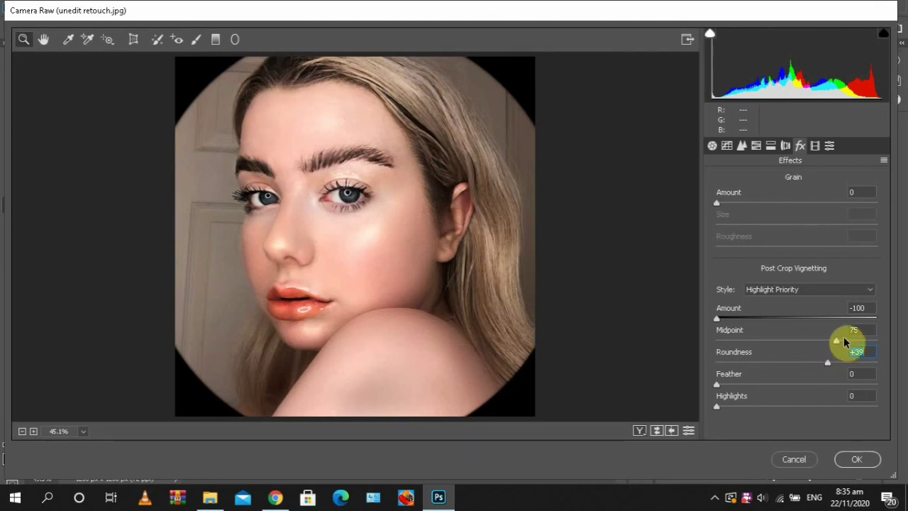
drag(840, 343, 844, 344)
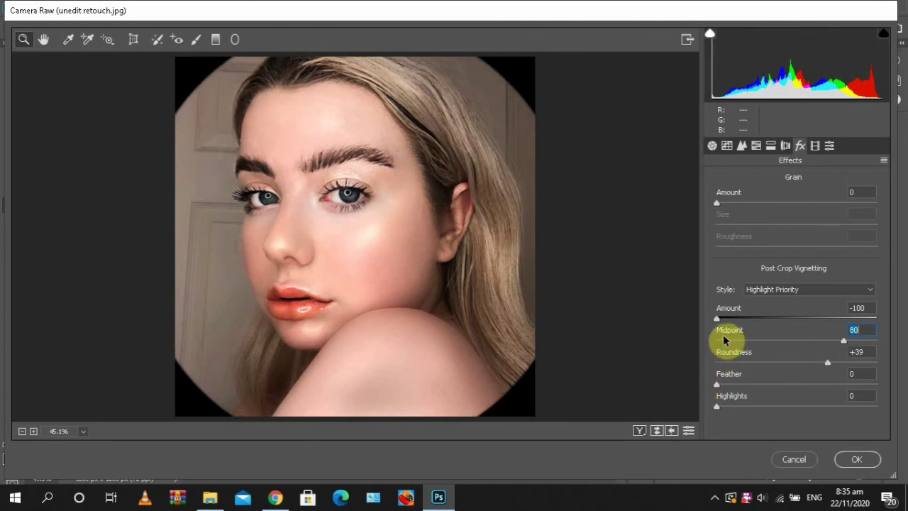
Soften the vignette by setting its amount to -37 and its feather to 52.
click(718, 320)
drag(718, 319, 770, 322)
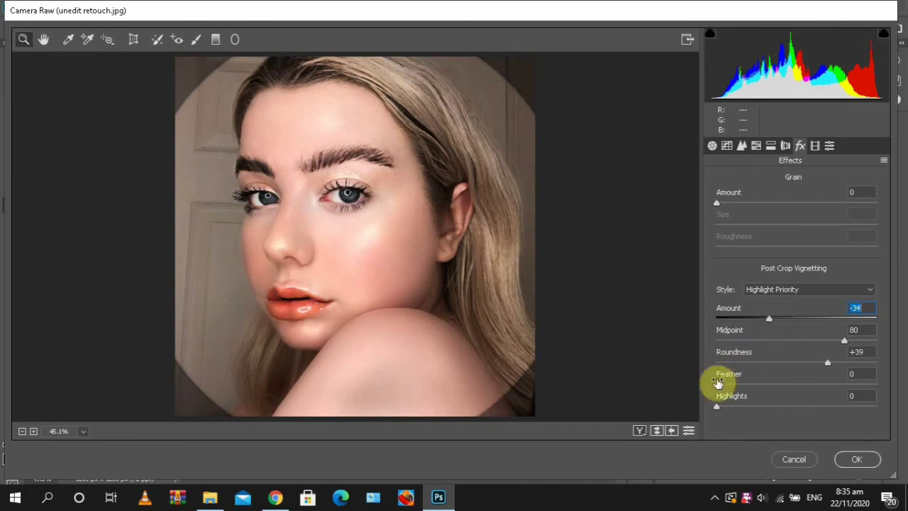
drag(720, 387, 797, 382)
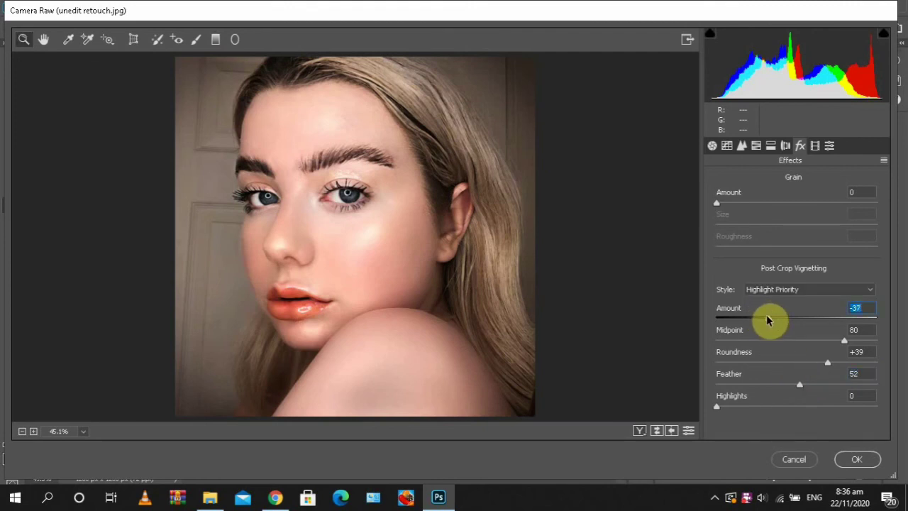
Apply the Camera Raw vignette and group all layers from Layer 4 down to blemish, leaving out the Background.
click(854, 460)
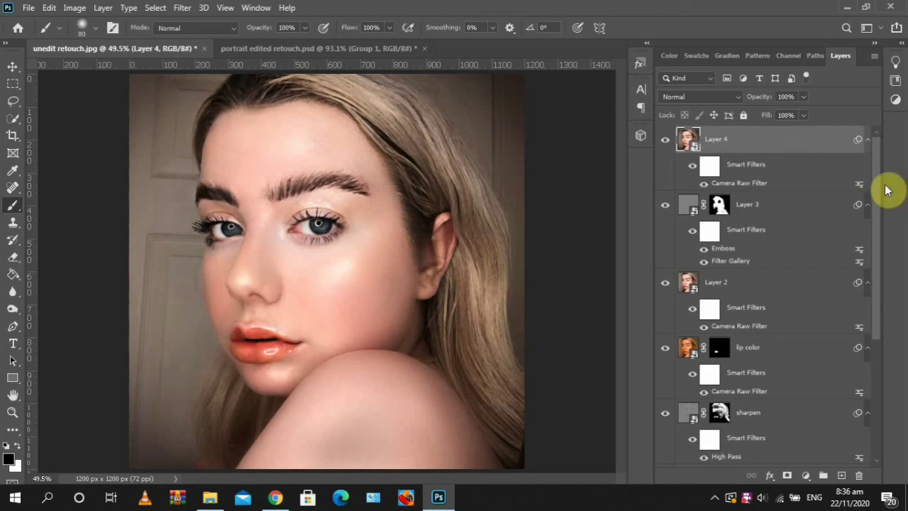
drag(875, 243, 880, 343)
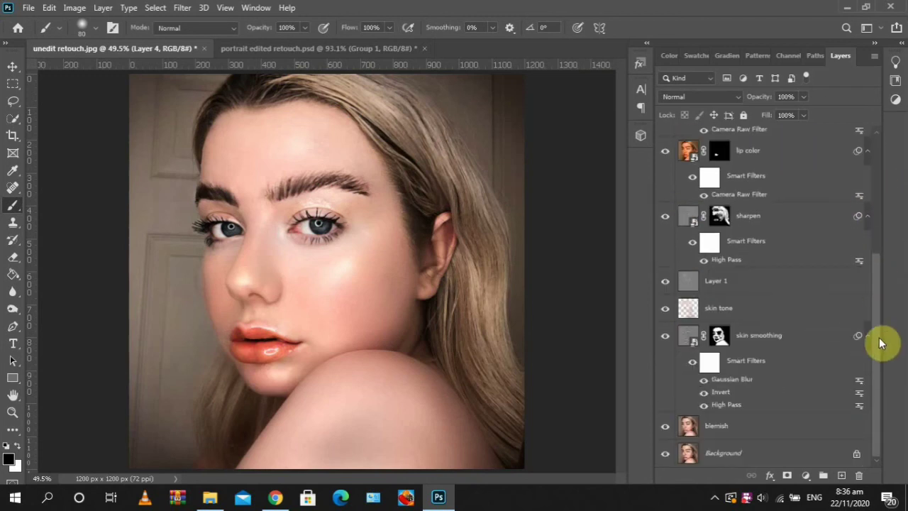
shift+click(743, 432)
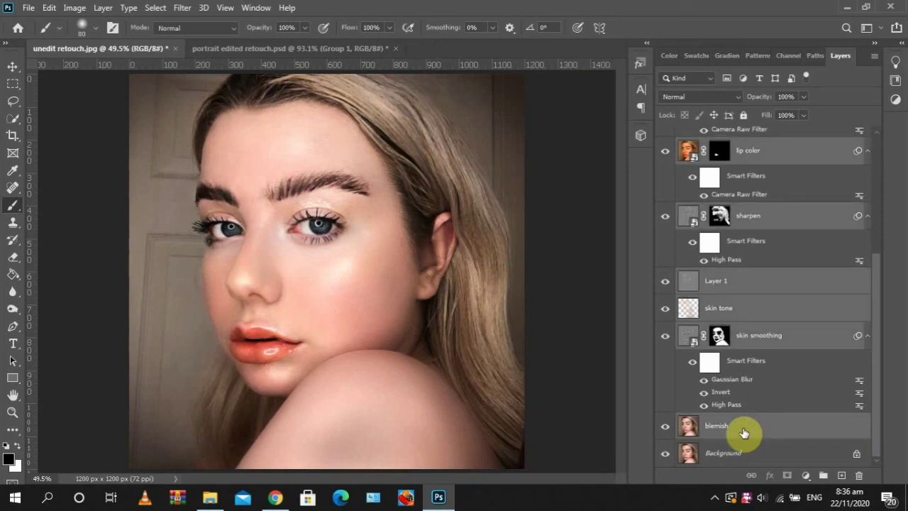
key(ctrl+g)
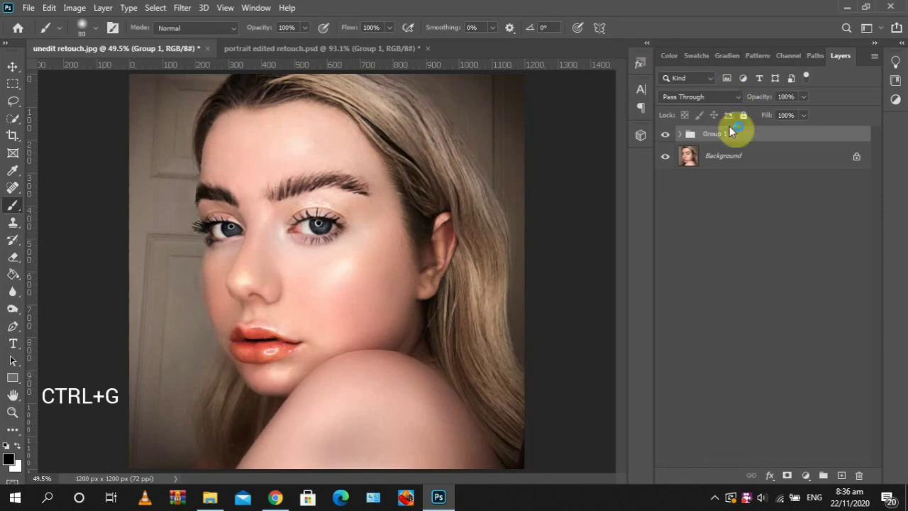
Rename the new layer group as retouch.
double_click(711, 135)
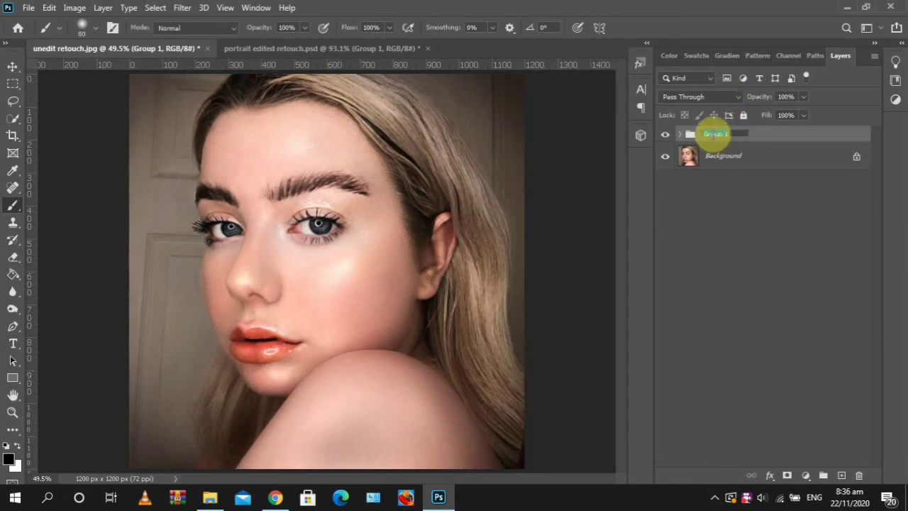
text(retouch)
key(Return)
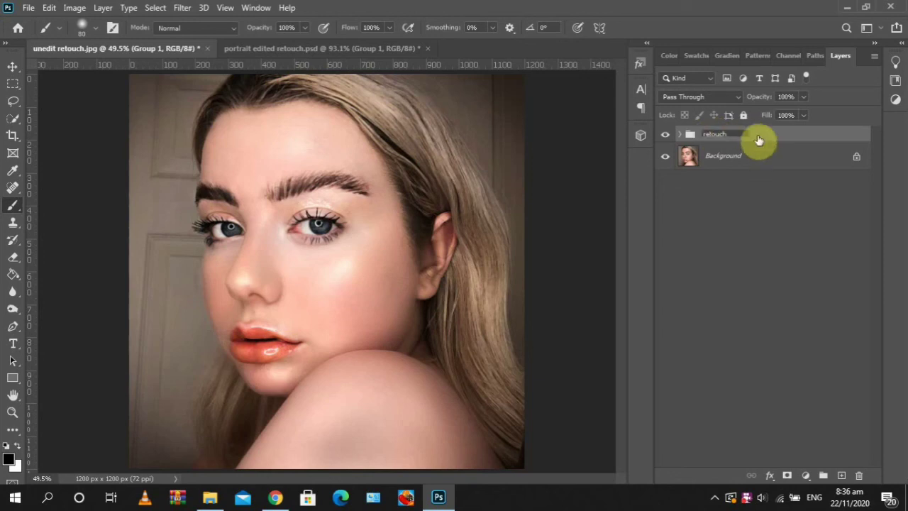
Compare the portrait before and after retouching by hiding and showing the retouch group twice.
click(666, 139)
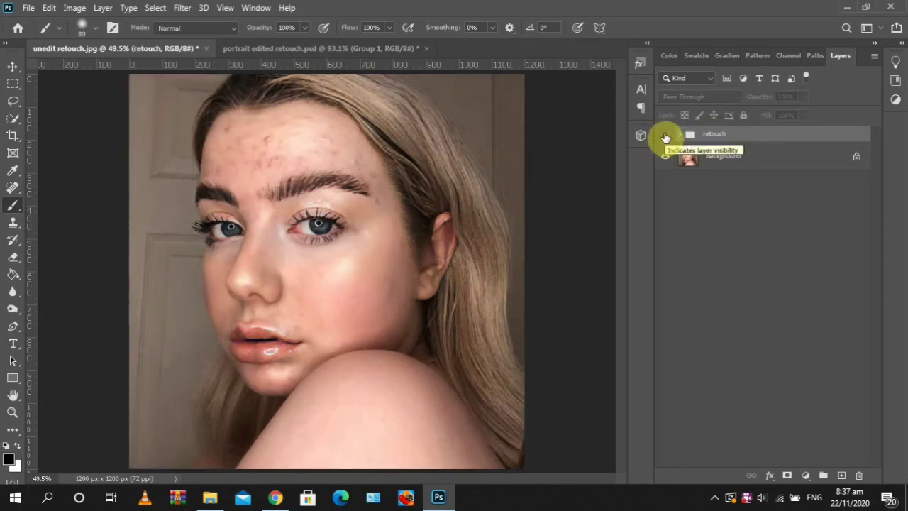
click(665, 136)
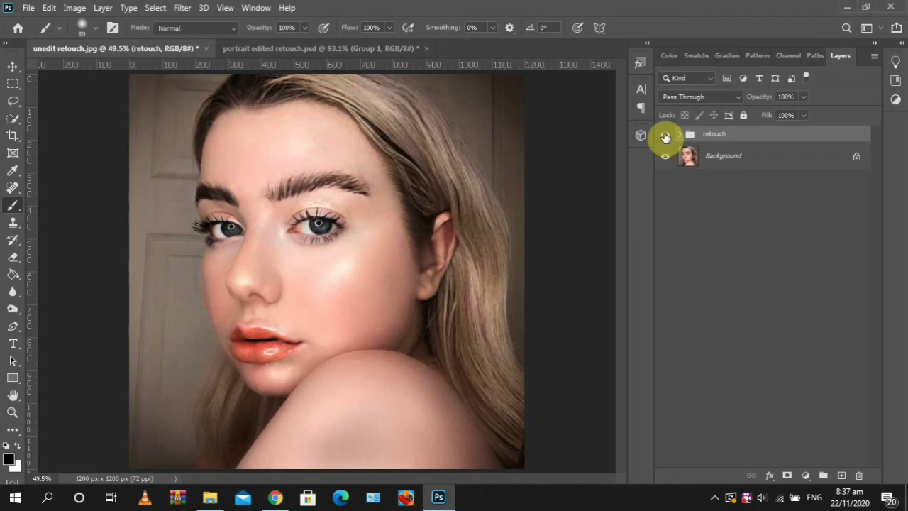
click(665, 136)
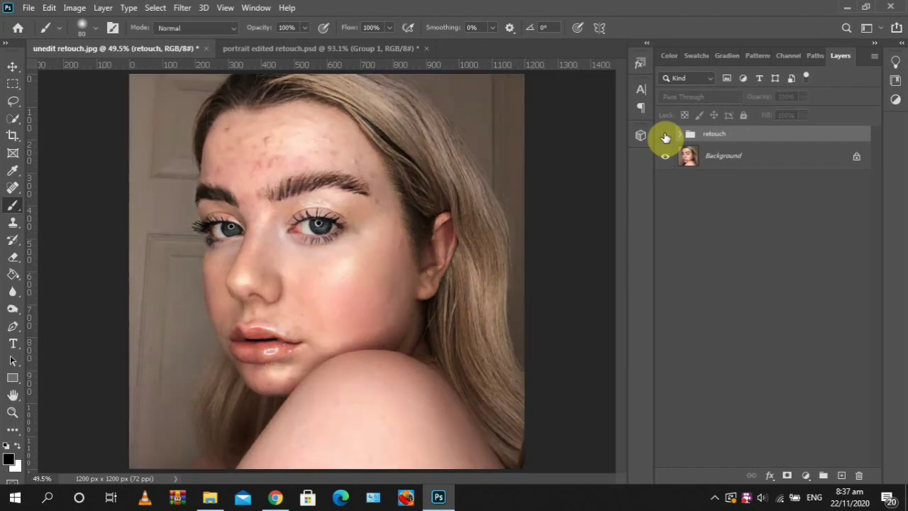
click(666, 136)
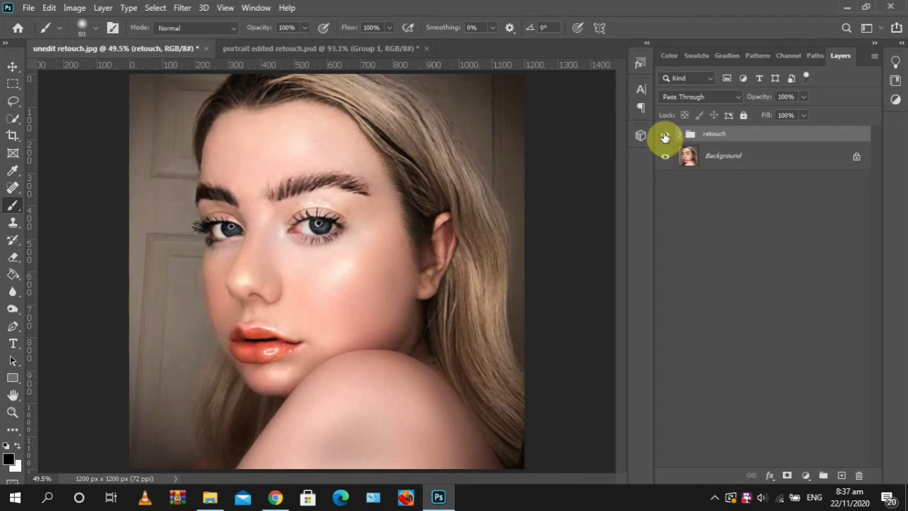
Compare portrait edited retouch.psd before and after by toggling Group 1's visibility, and return to unedit retouch.jpg.
click(341, 47)
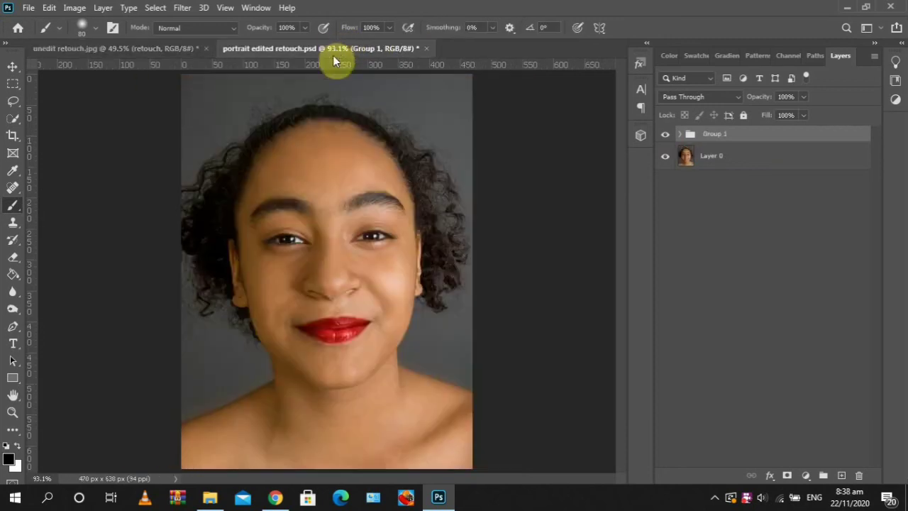
click(666, 136)
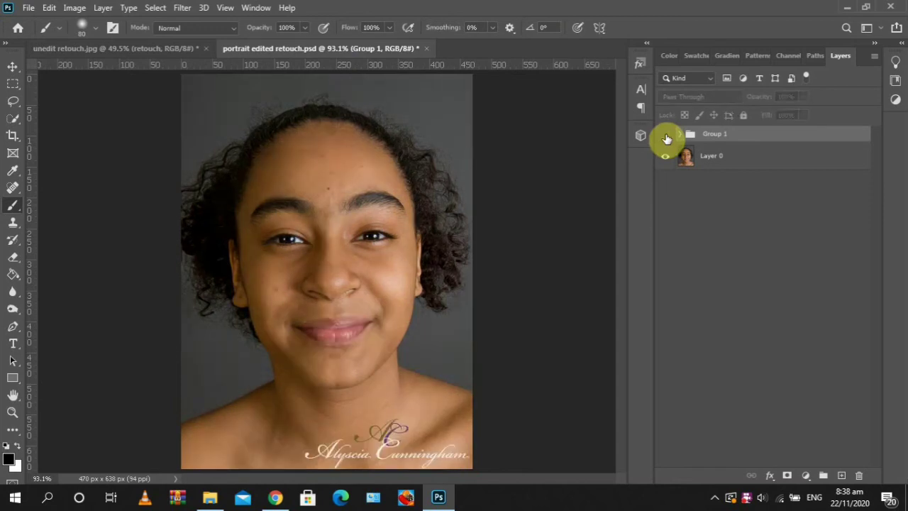
click(667, 136)
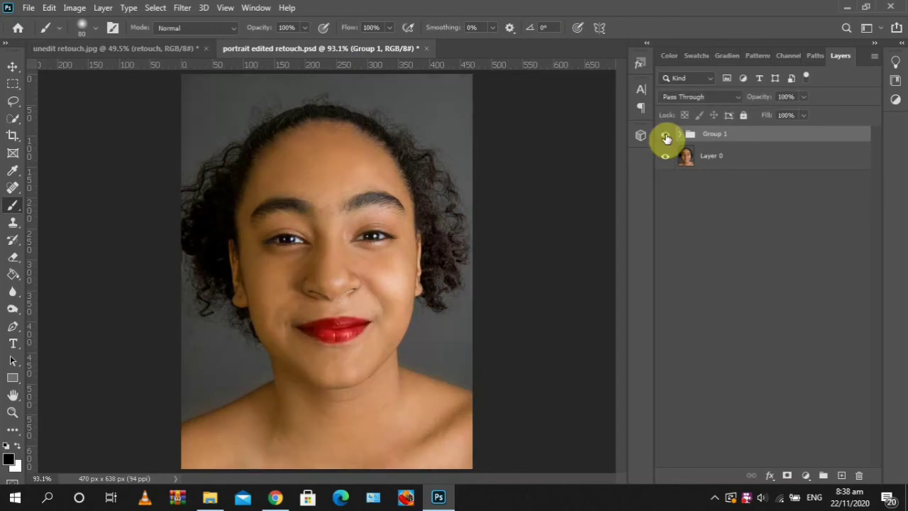
click(666, 136)
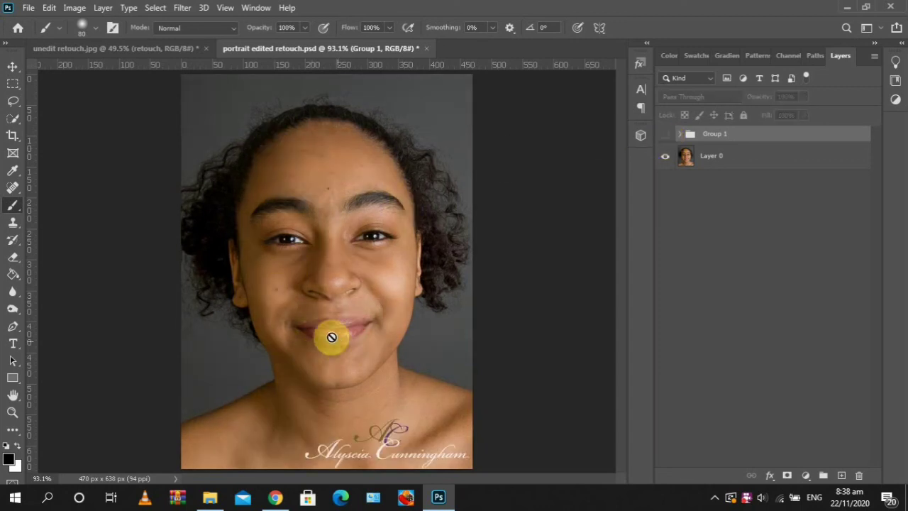
click(664, 136)
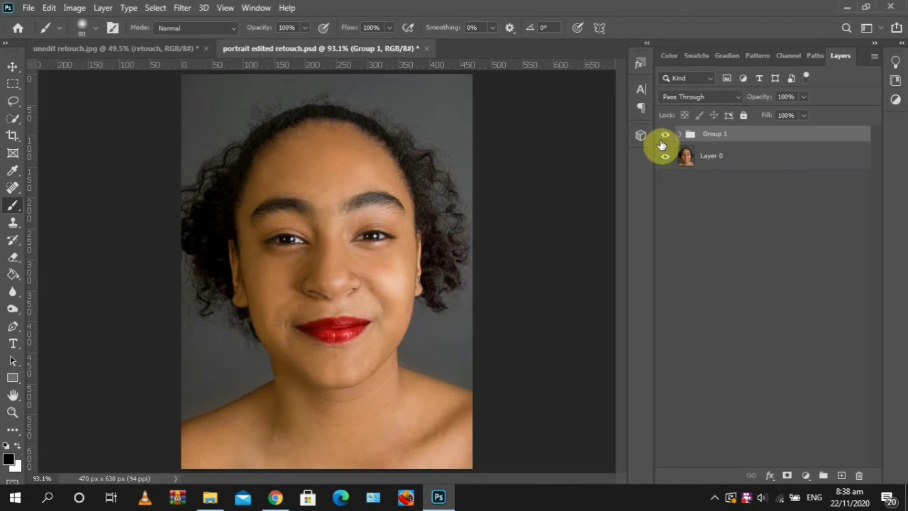
click(664, 137)
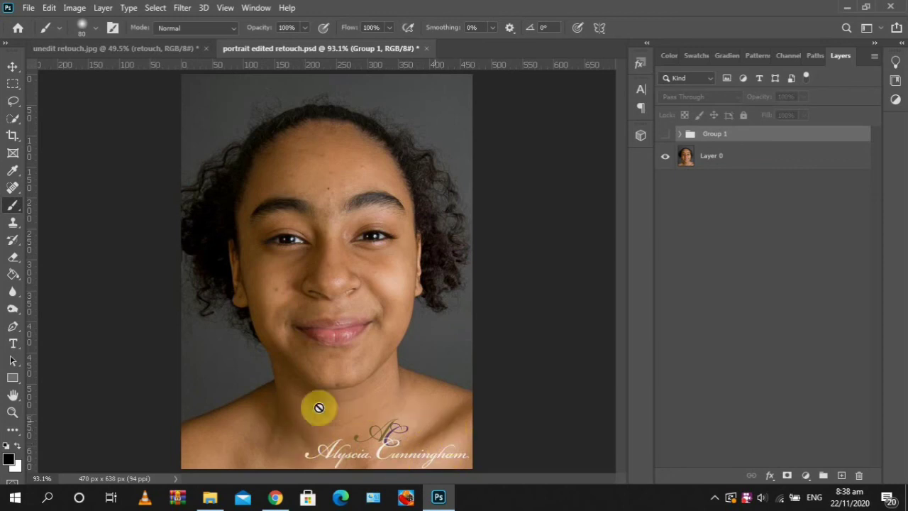
click(664, 135)
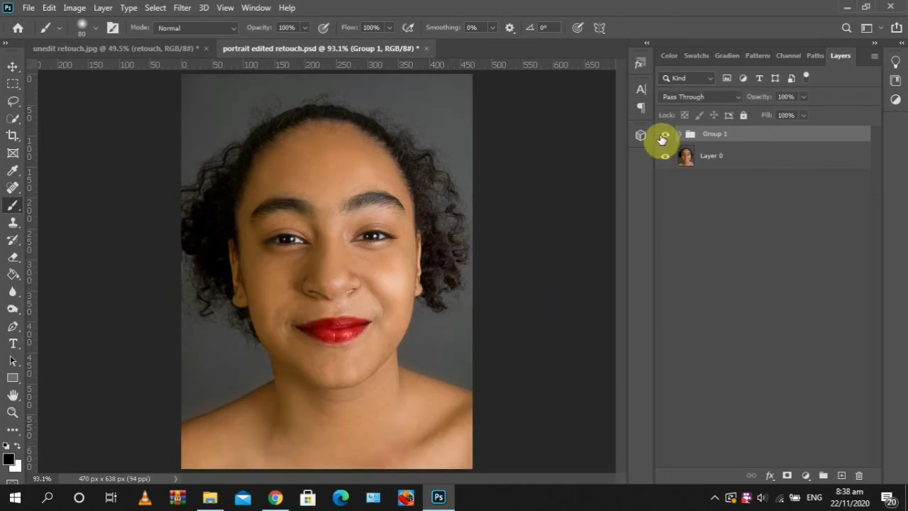
click(170, 48)
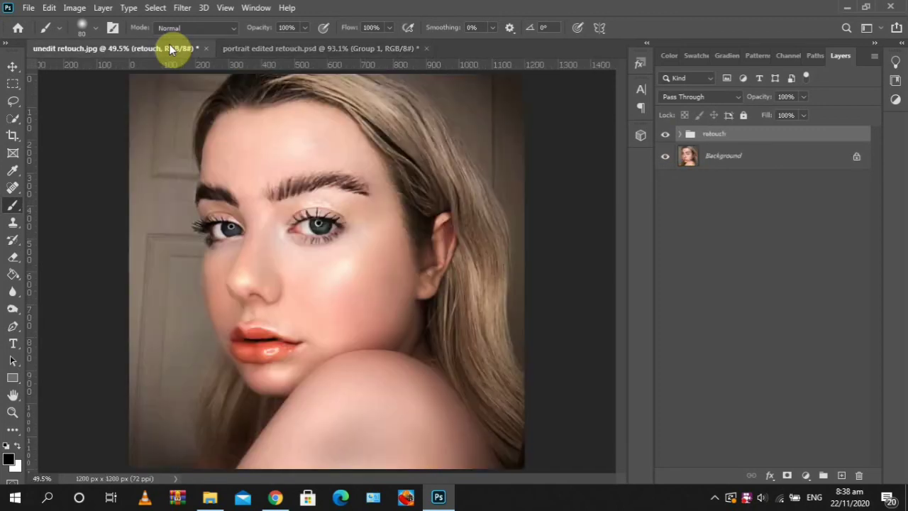